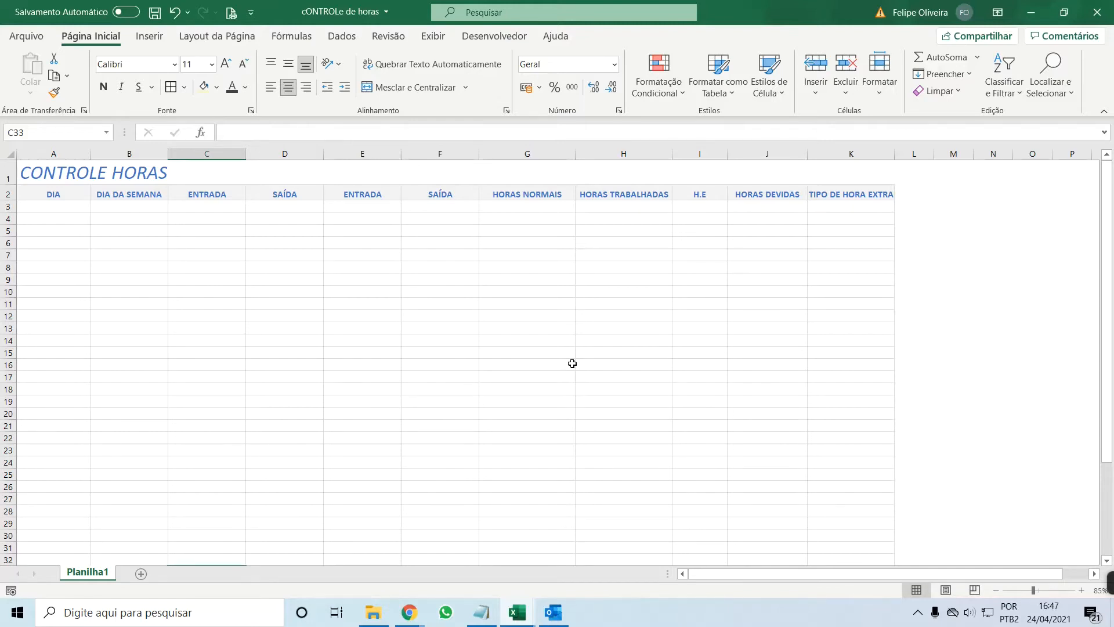
Examine the empty CONTROLE HORAS table's columns, from DIA across to TIPO DE HORA EXTRA.
drag(45, 205, 85, 273)
key(Right)
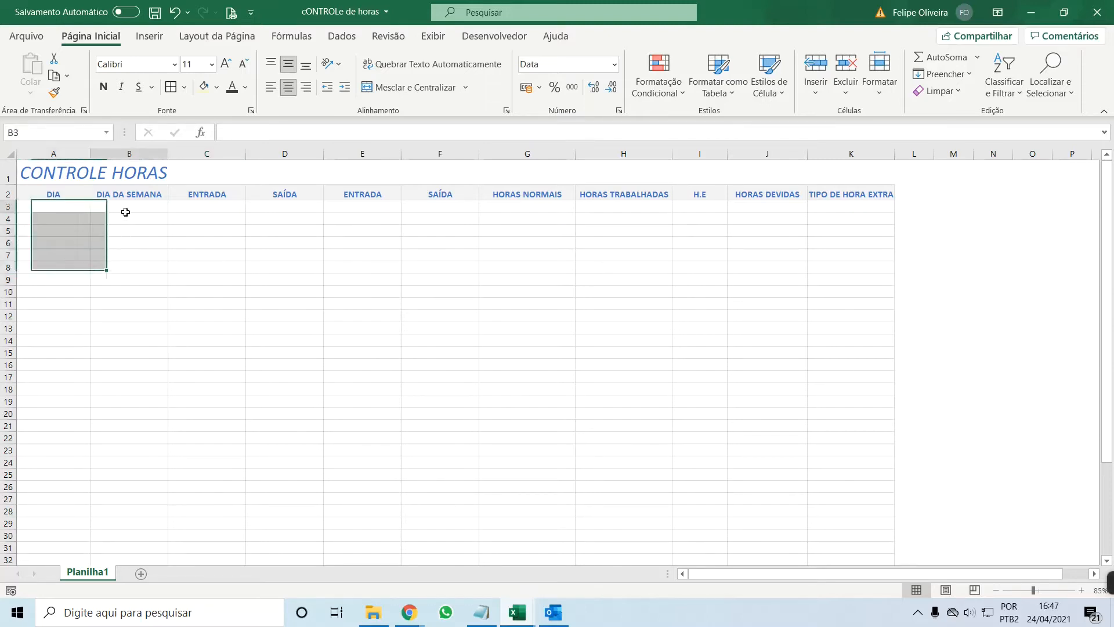
click(286, 239)
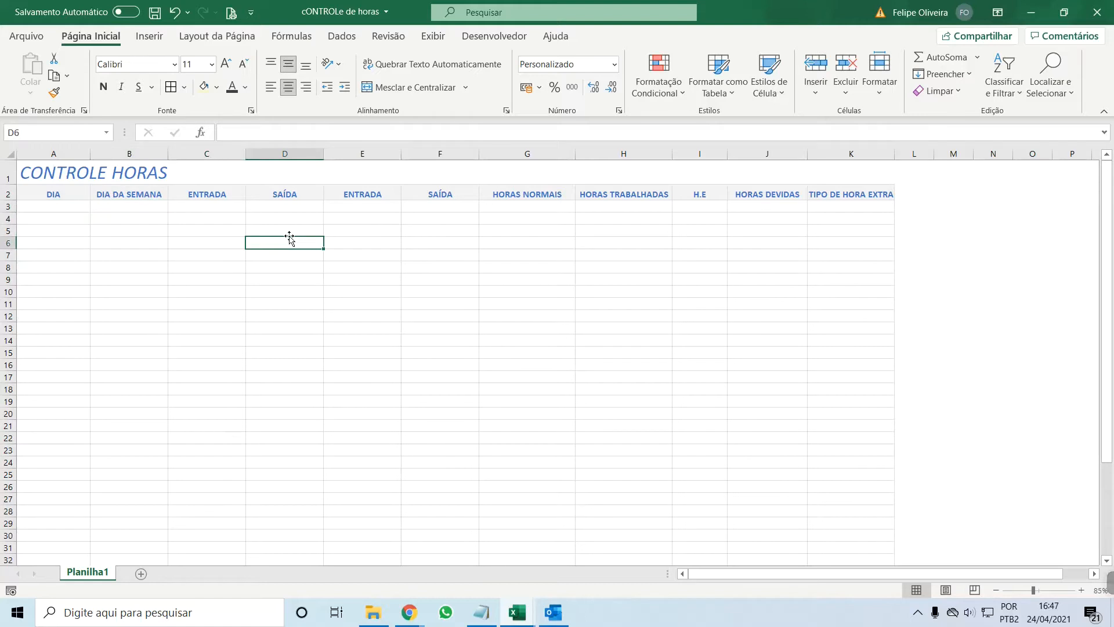
drag(381, 223, 377, 266)
drag(429, 217, 430, 258)
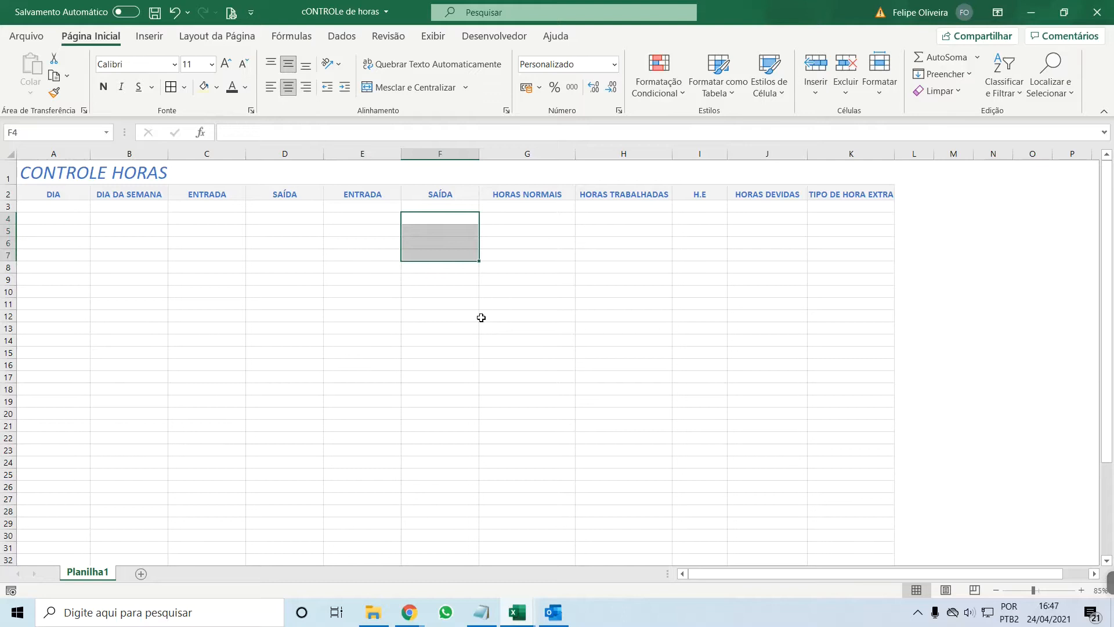
click(521, 219)
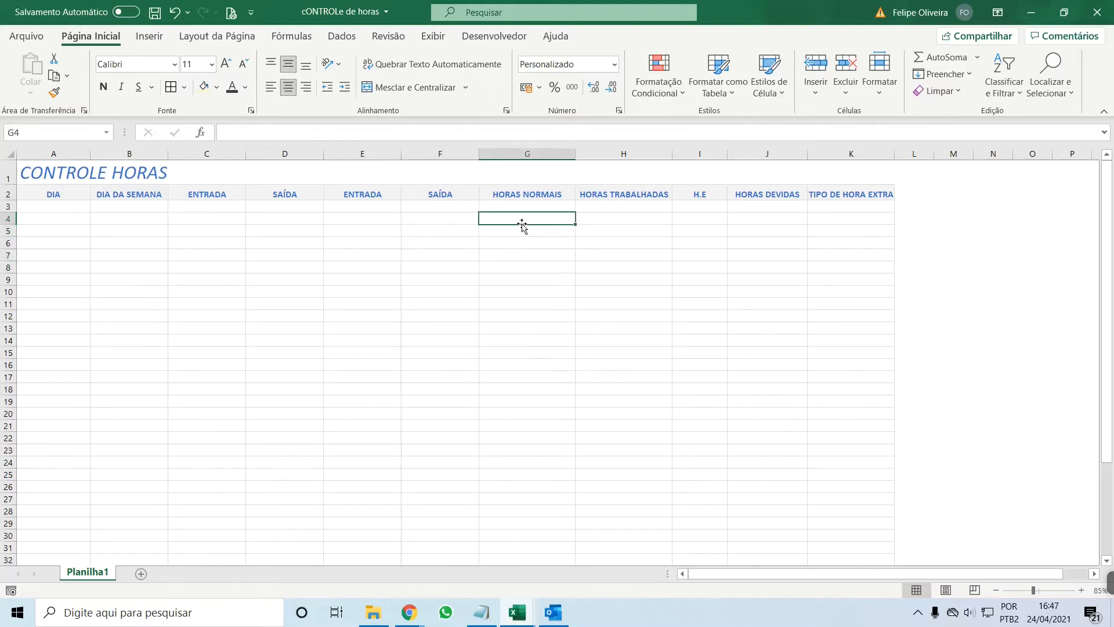
click(621, 206)
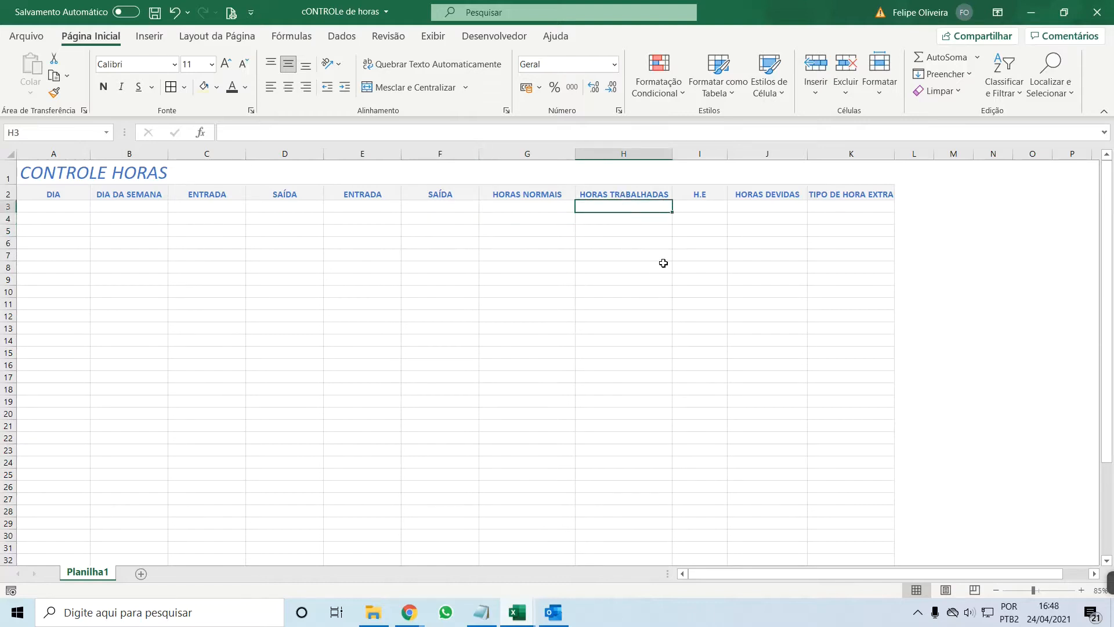
click(694, 217)
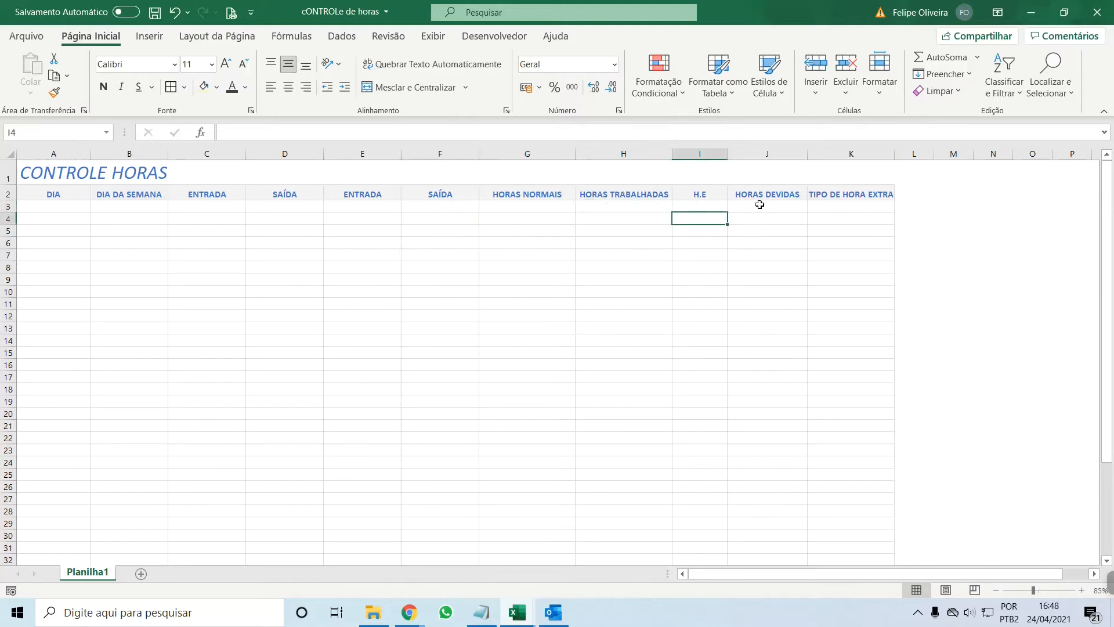
click(842, 207)
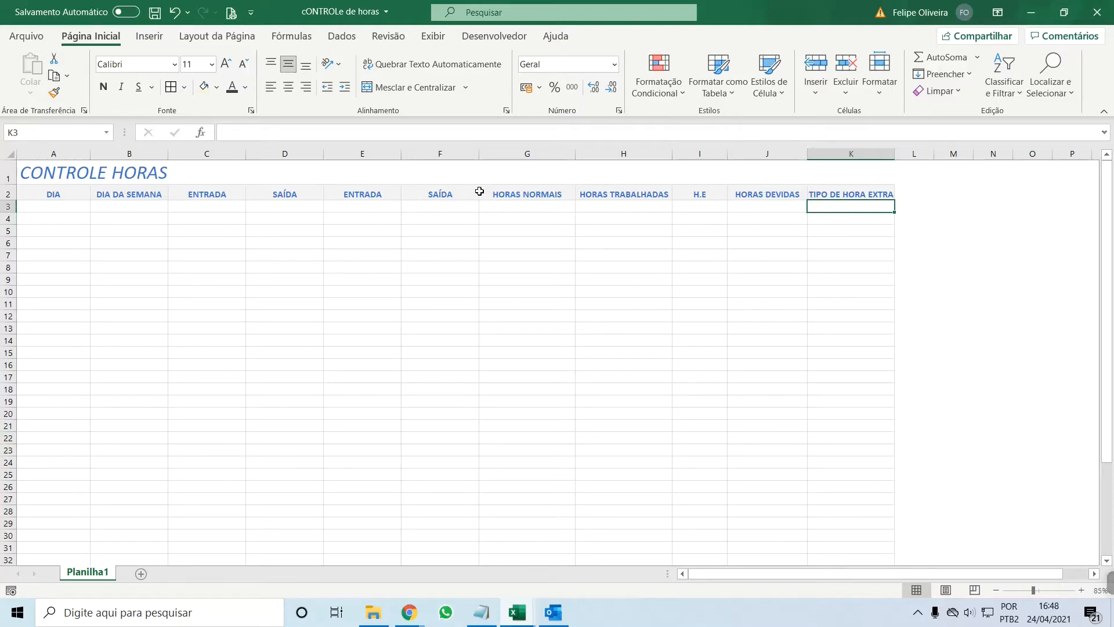
Enter the start date 01/04/2021 in A3 and the next-day formula =A3+1 in A4.
key(Home)
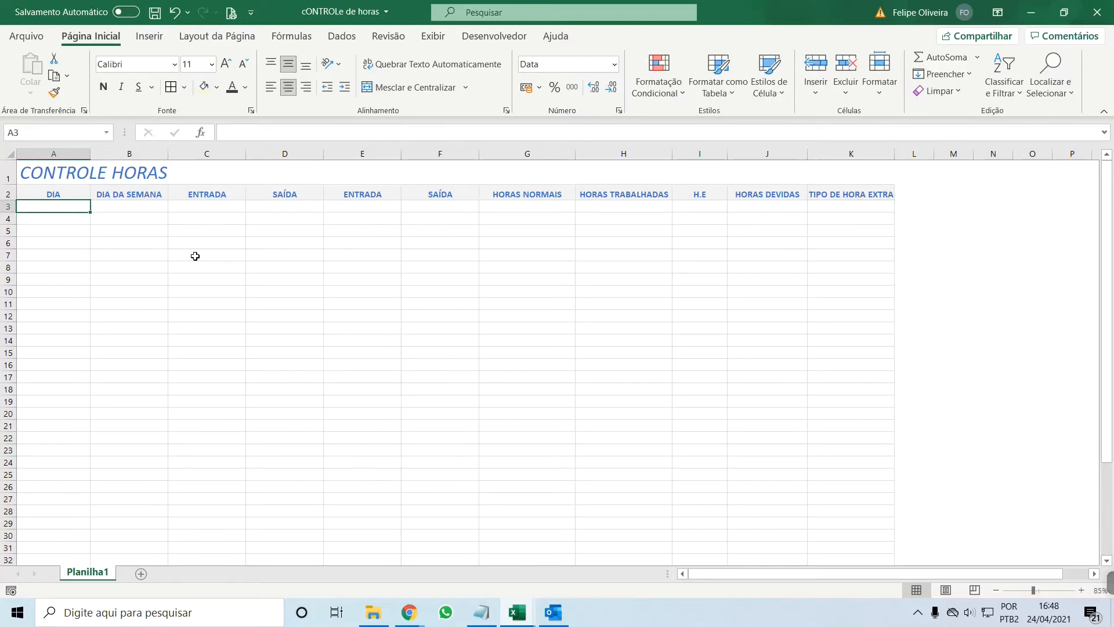
text(01)
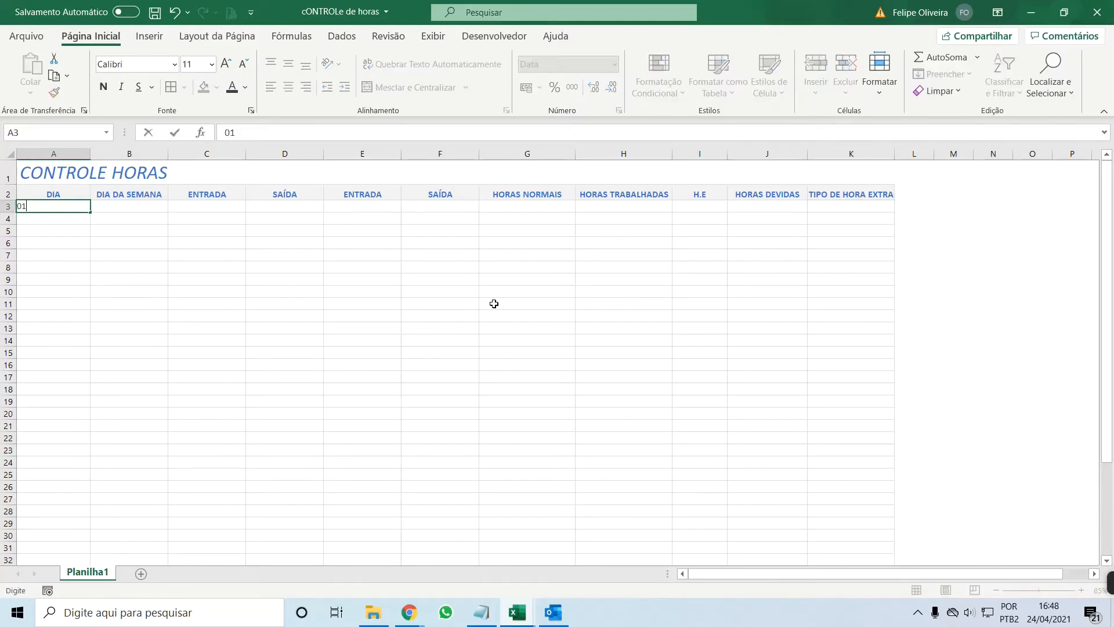
text(/04/2021)
key(Return)
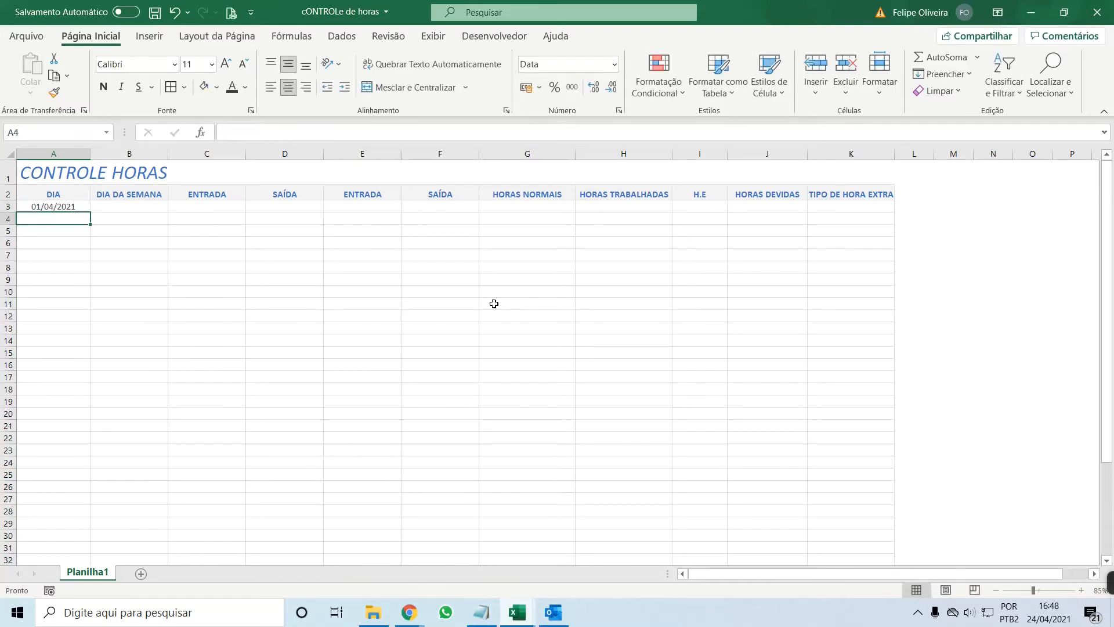
text(=)
key(Up)
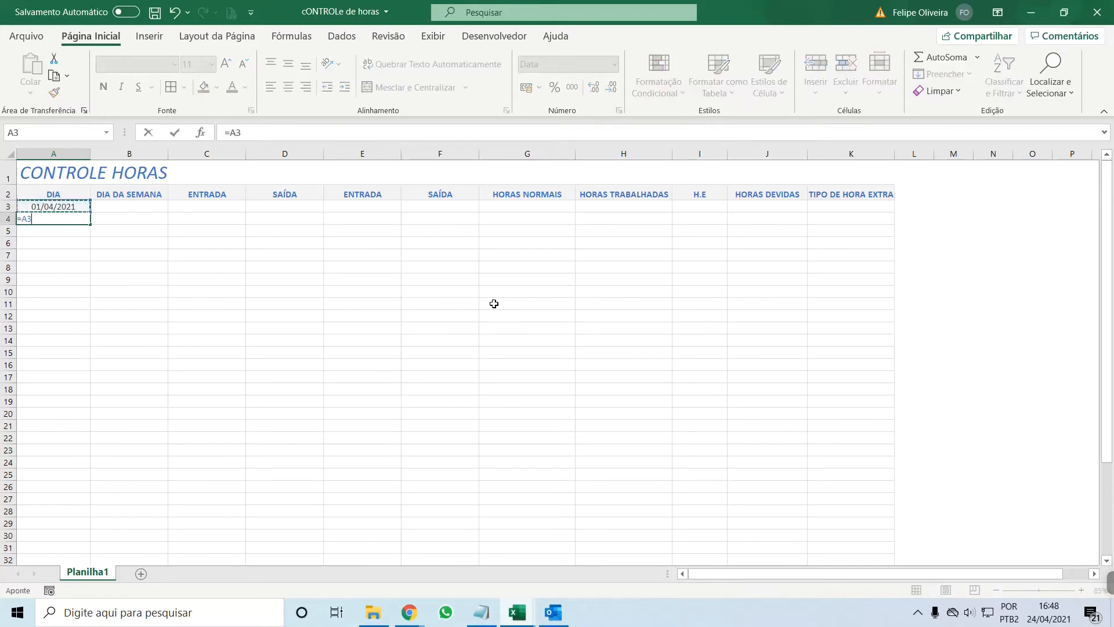
text(+1)
key(Return)
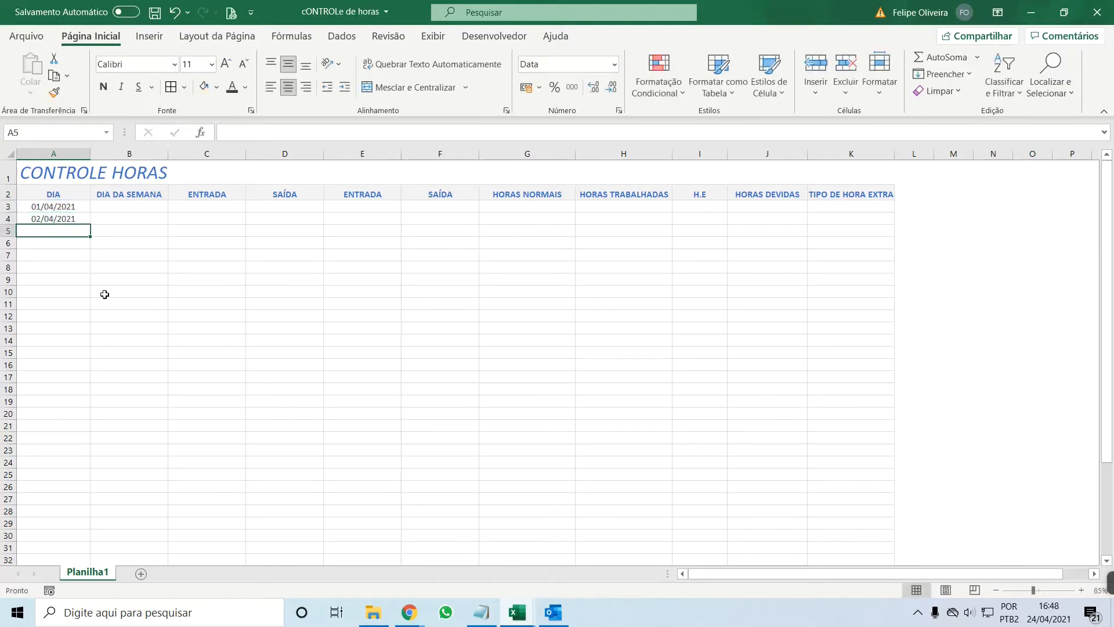
Copy the next-day formula from A4 down the DIA column to A32.
click(61, 216)
key(ctrl+c)
scroll(64, 420, down, 1)
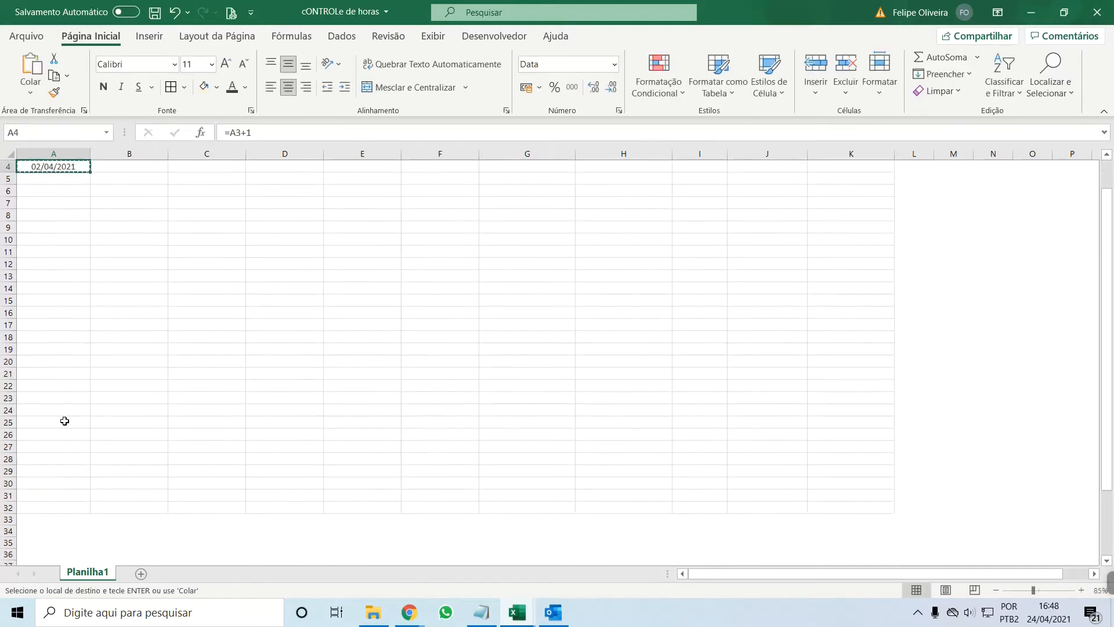
shift+click(46, 506)
key(Return)
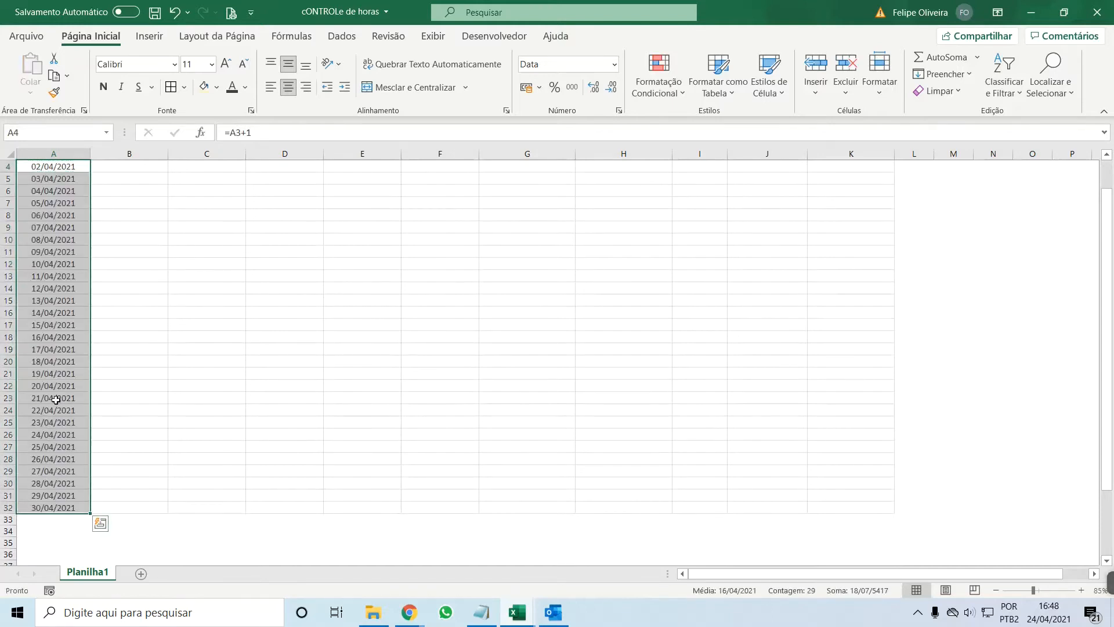
Test the date series by changing the start date in A3 to 01/05/2021, and undo that change.
scroll(51, 378, up, 1)
click(53, 207)
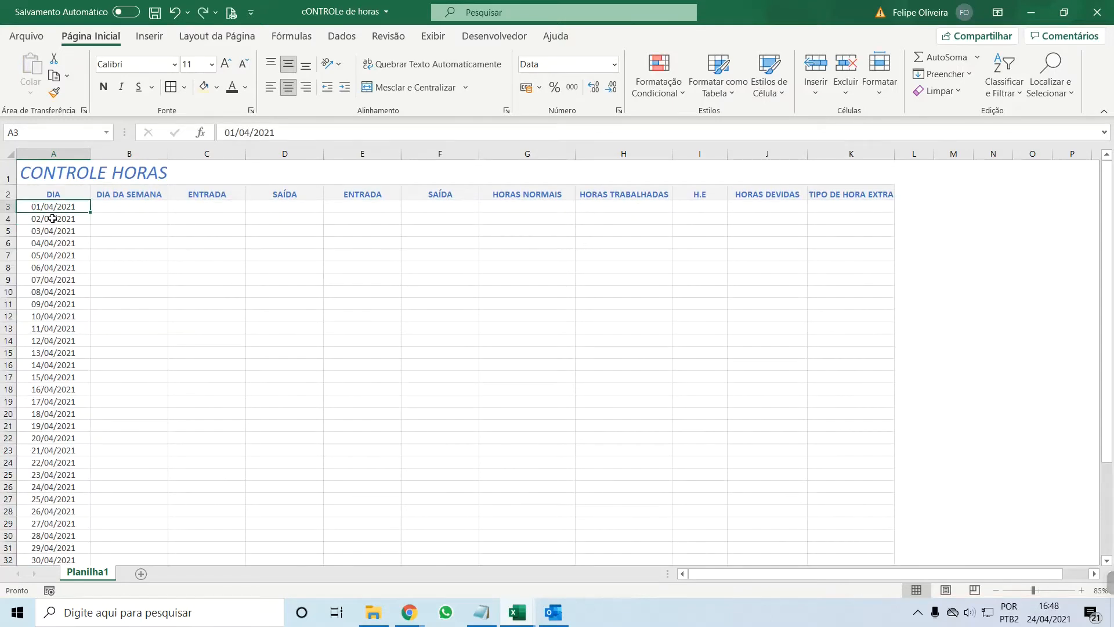
double_click(42, 207)
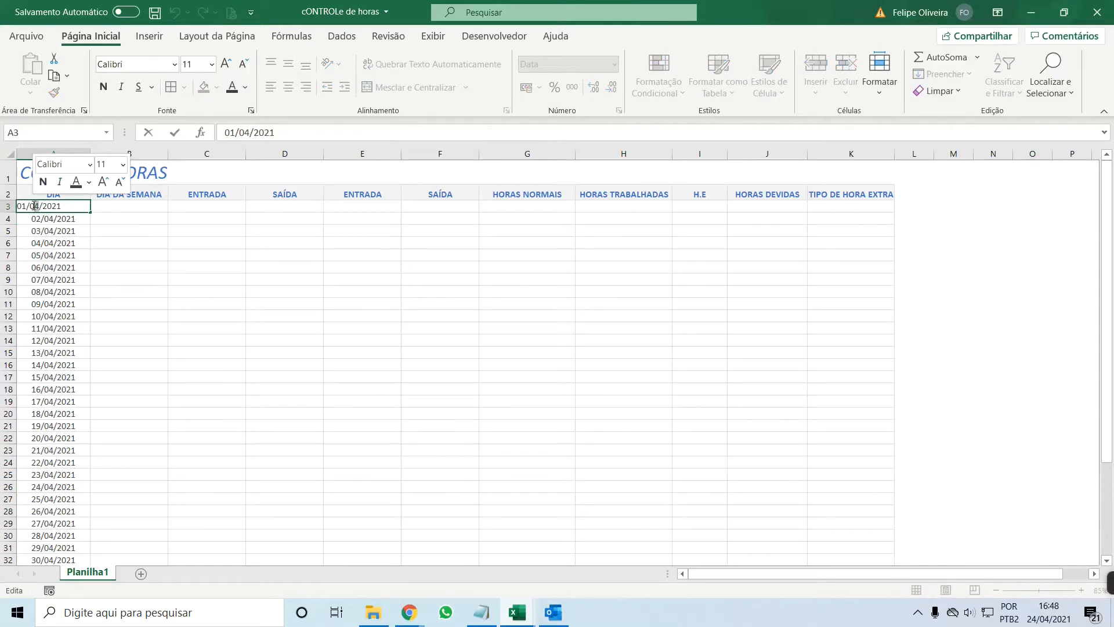
text(5)
key(Return)
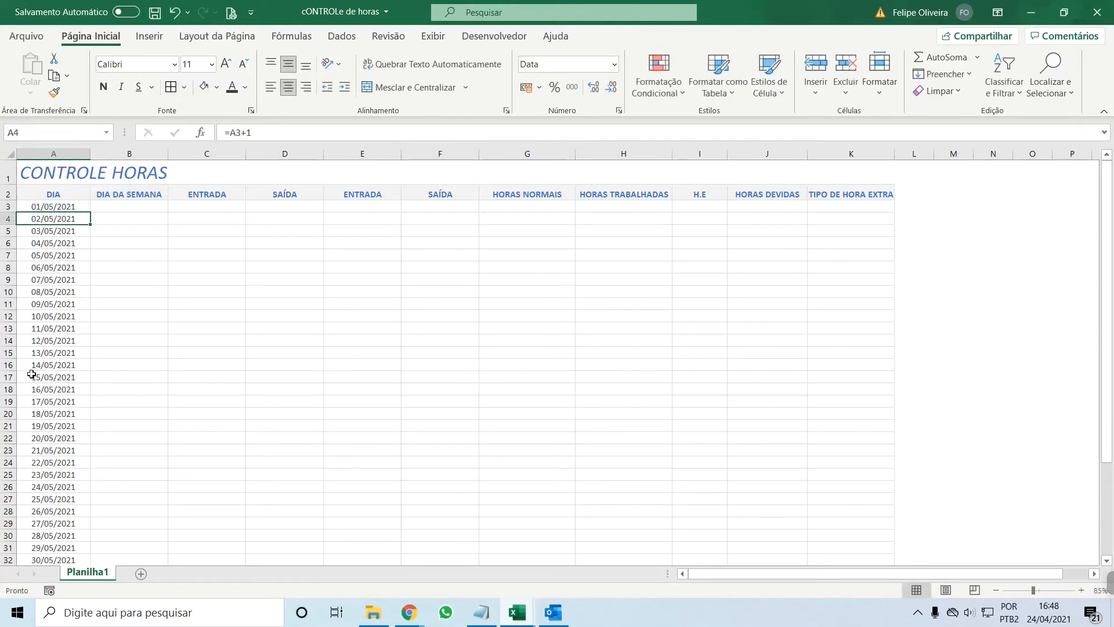
key(ctrl+z)
Enter the formula =DIA.DA.SEMANA(A3) in B3 to get the weekday of the first date.
click(133, 211)
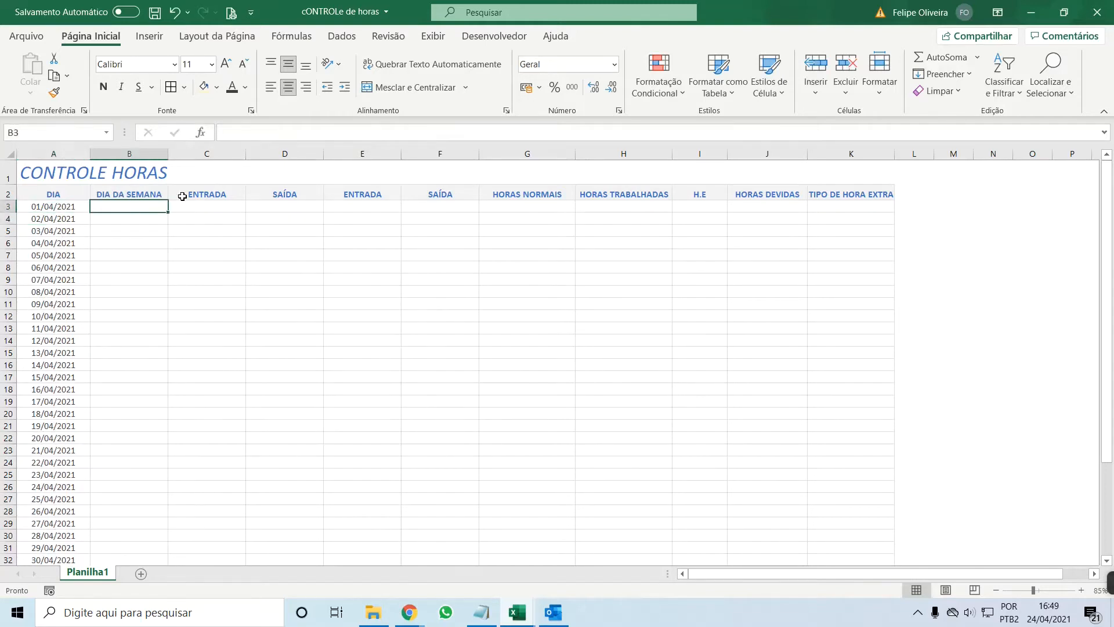
text(=dia)
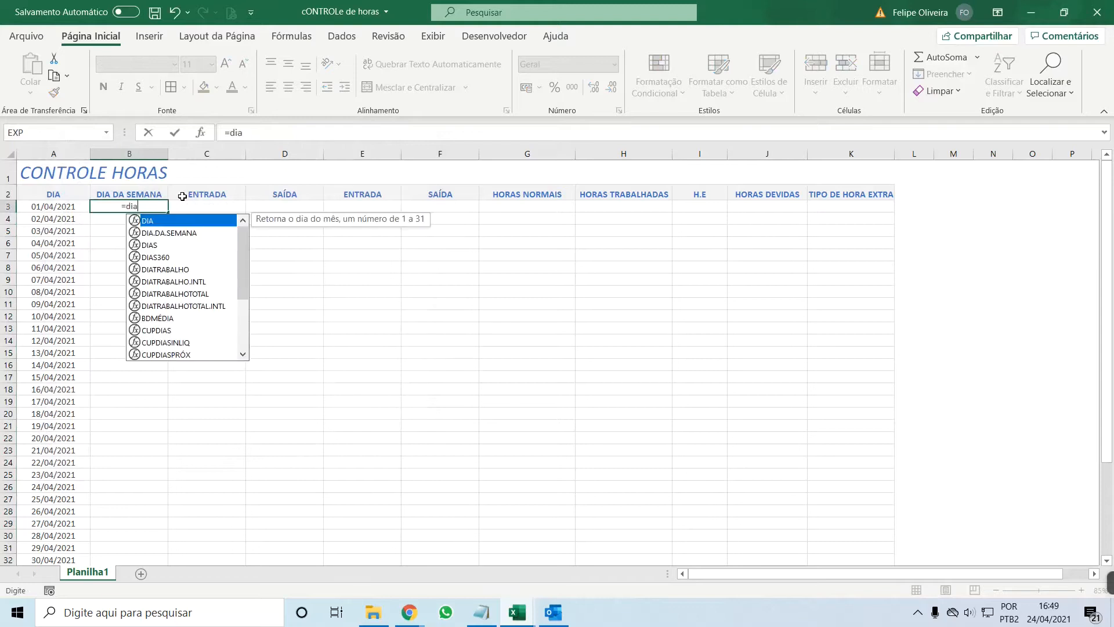
text(.da.se)
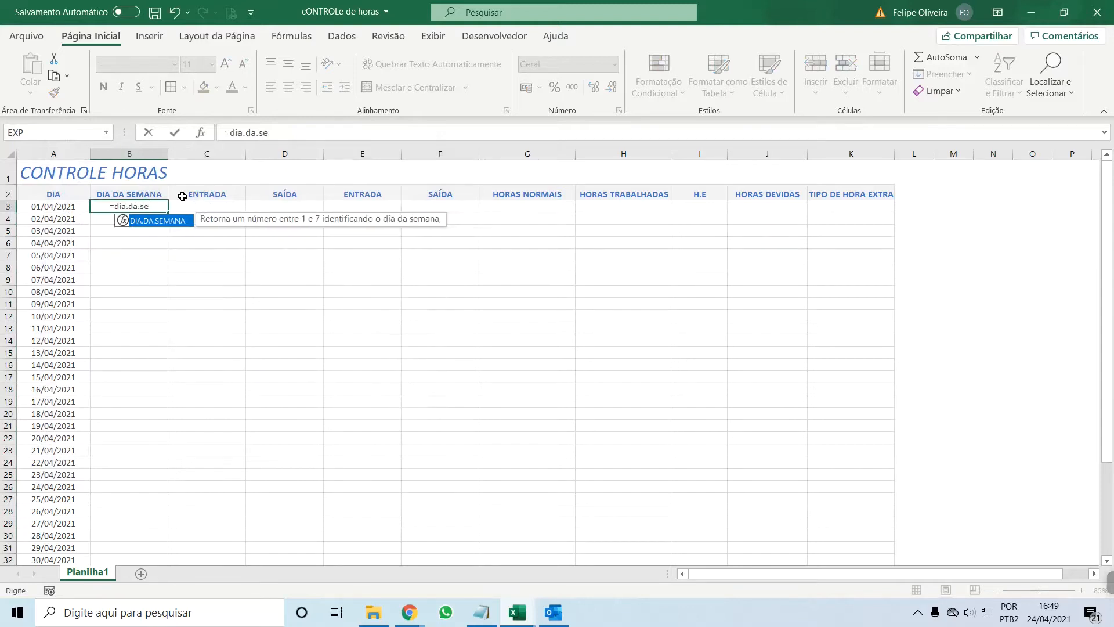
key(Tab)
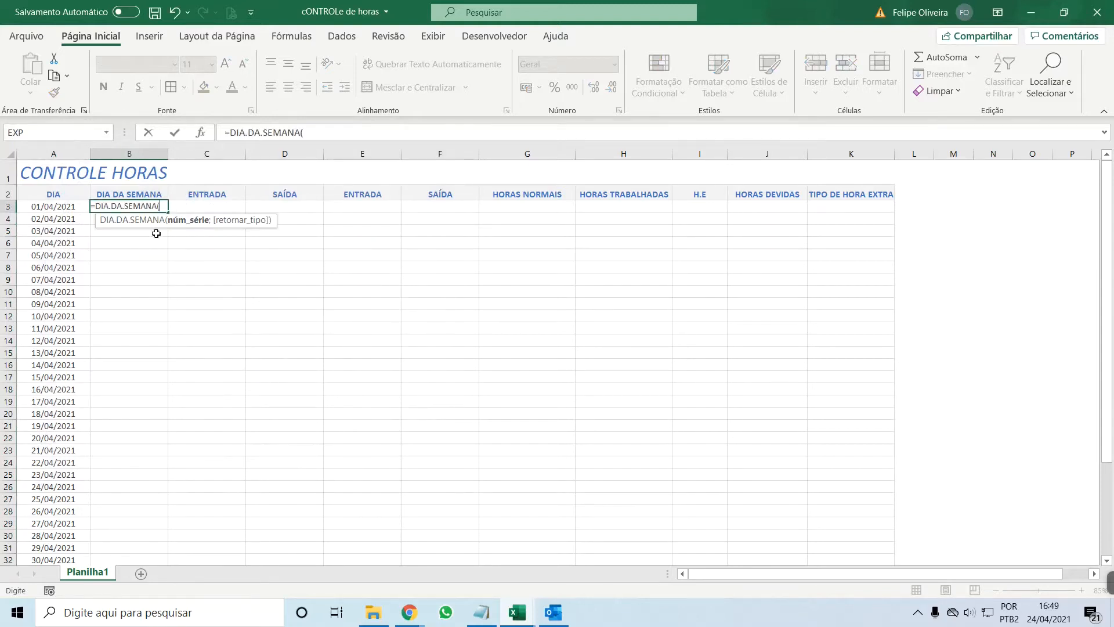
click(51, 209)
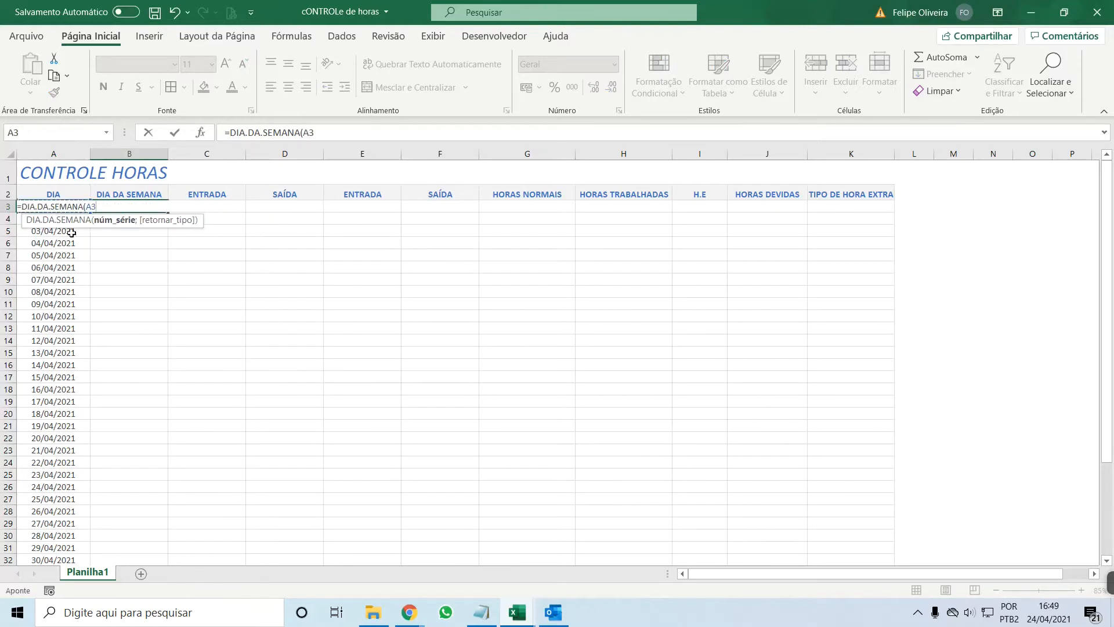
key(Return)
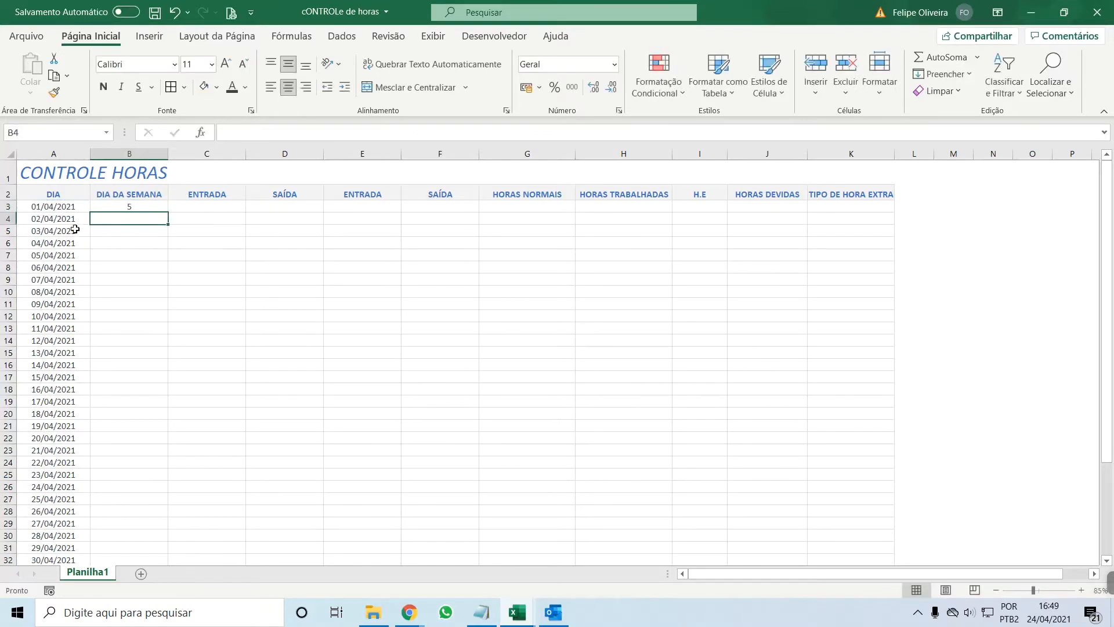
Format B3 with the custom number format DDDD so it displays the full weekday name.
click(124, 209)
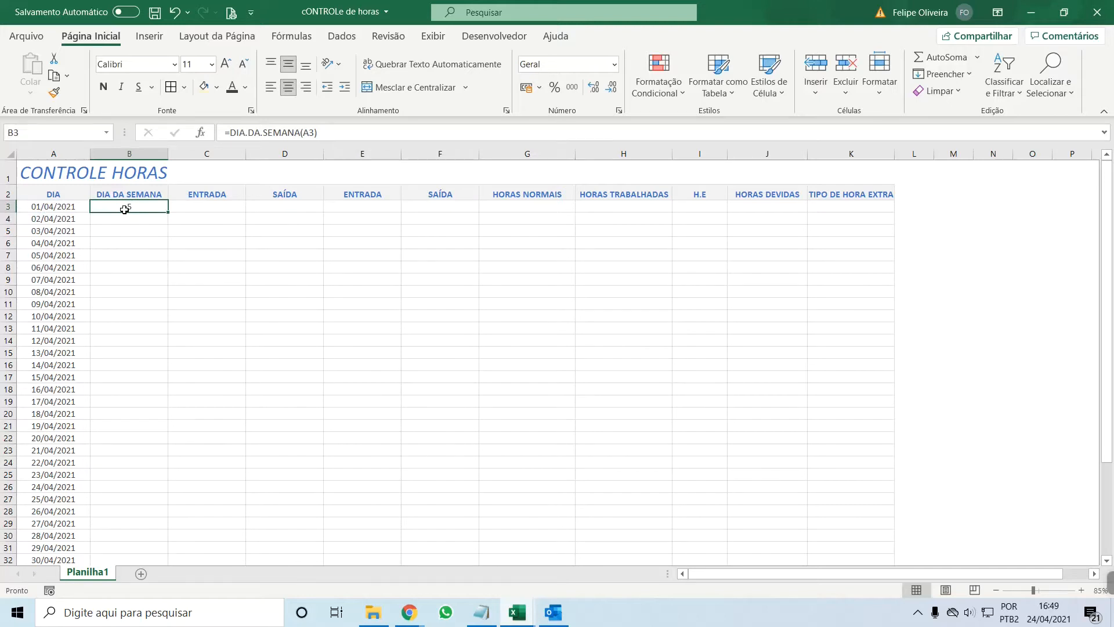
right_click(124, 209)
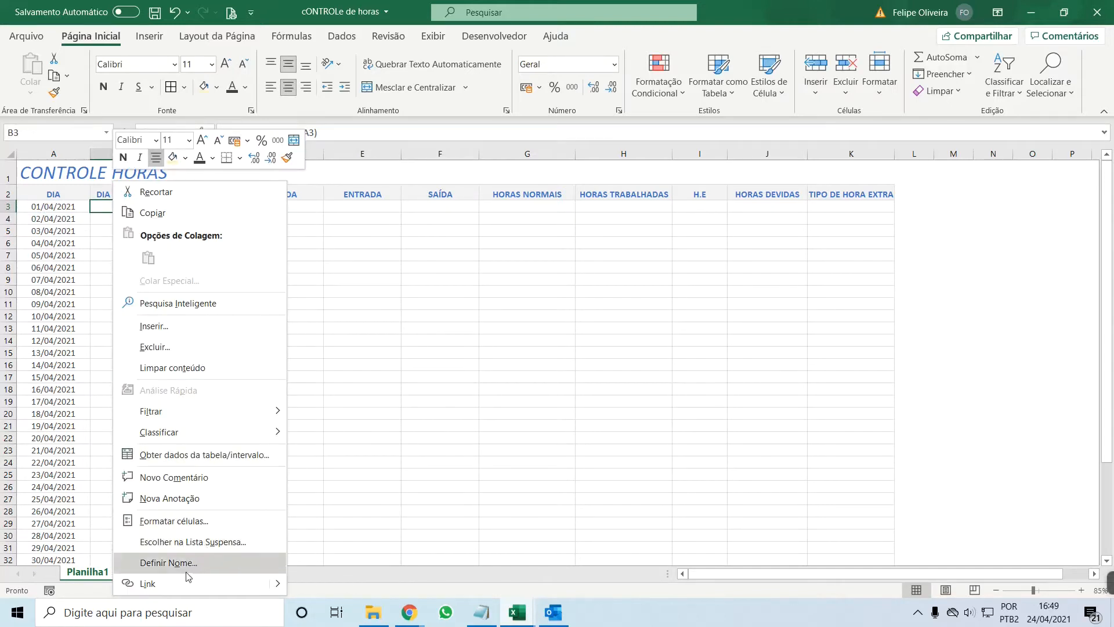
click(165, 521)
drag(156, 250, 366, 168)
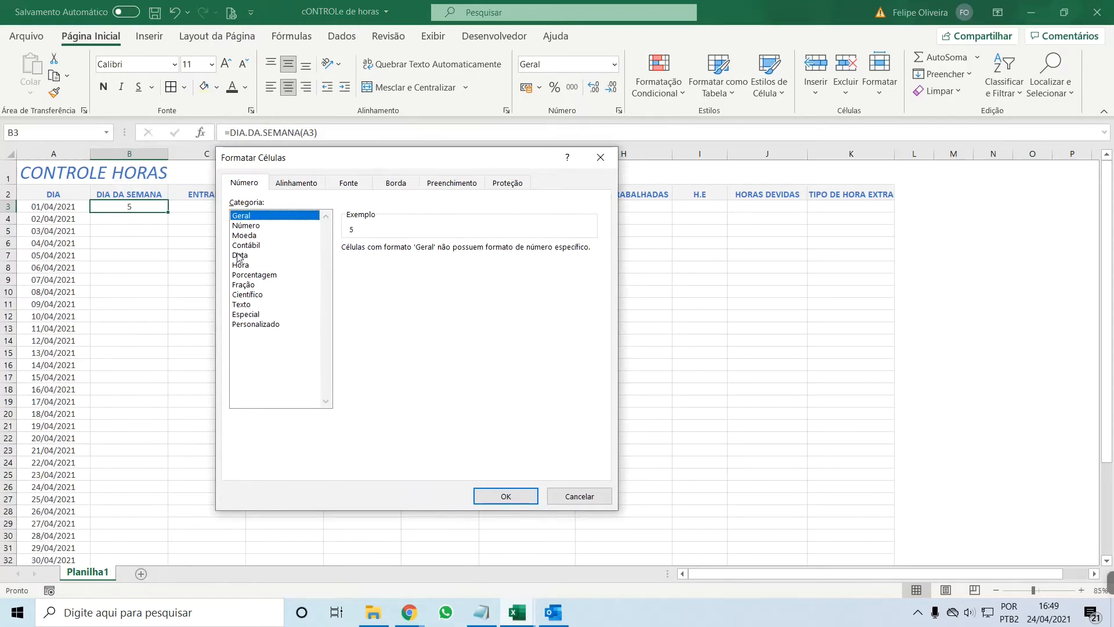
click(250, 325)
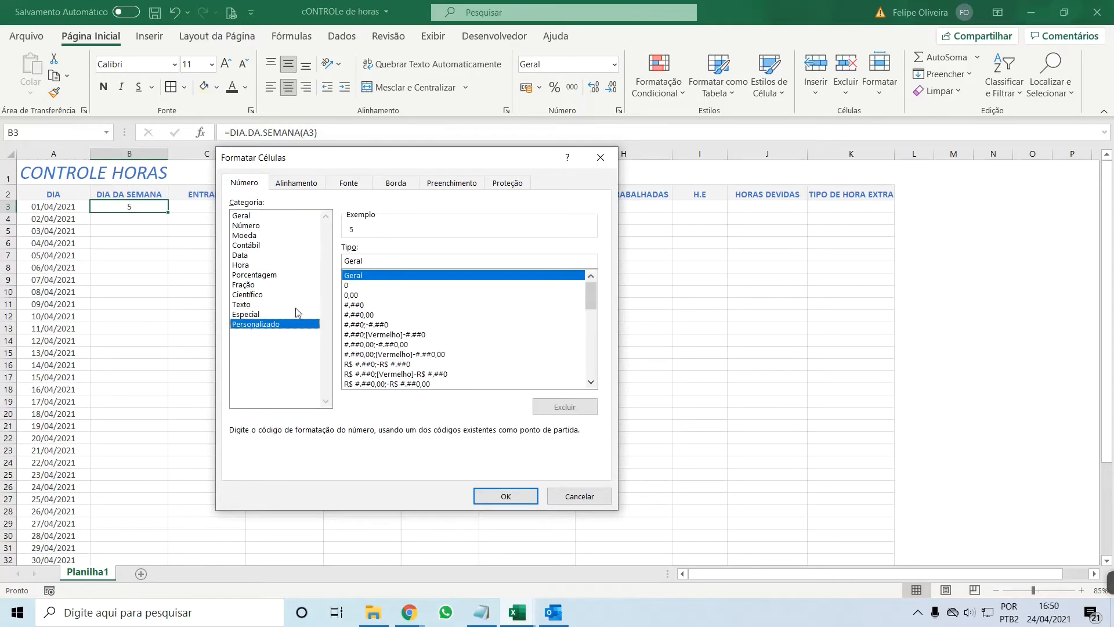
double_click(354, 256)
text(DD)
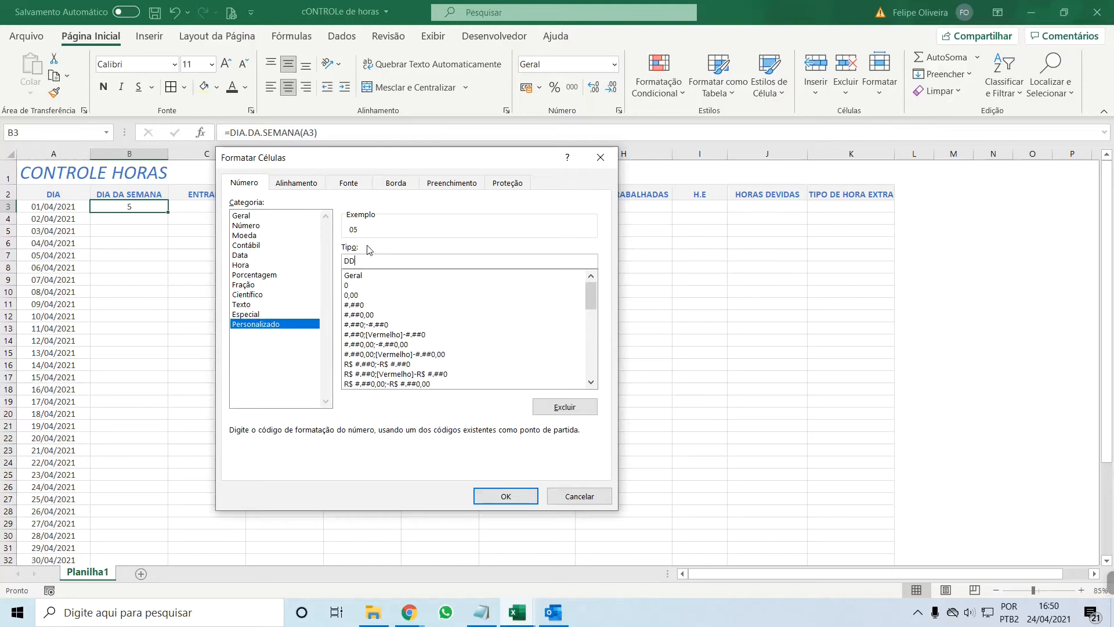
text(DD)
double_click(357, 259)
click(501, 494)
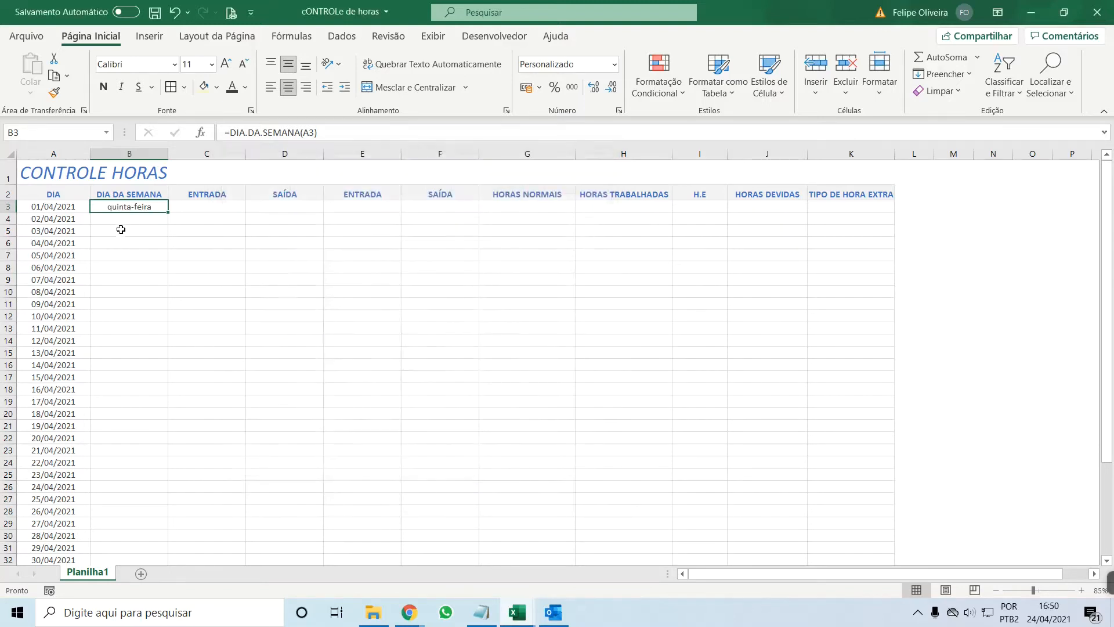
Fill the weekday formula and its format from B3 down to B32.
scroll(131, 283, down, 3)
shift+click(131, 432)
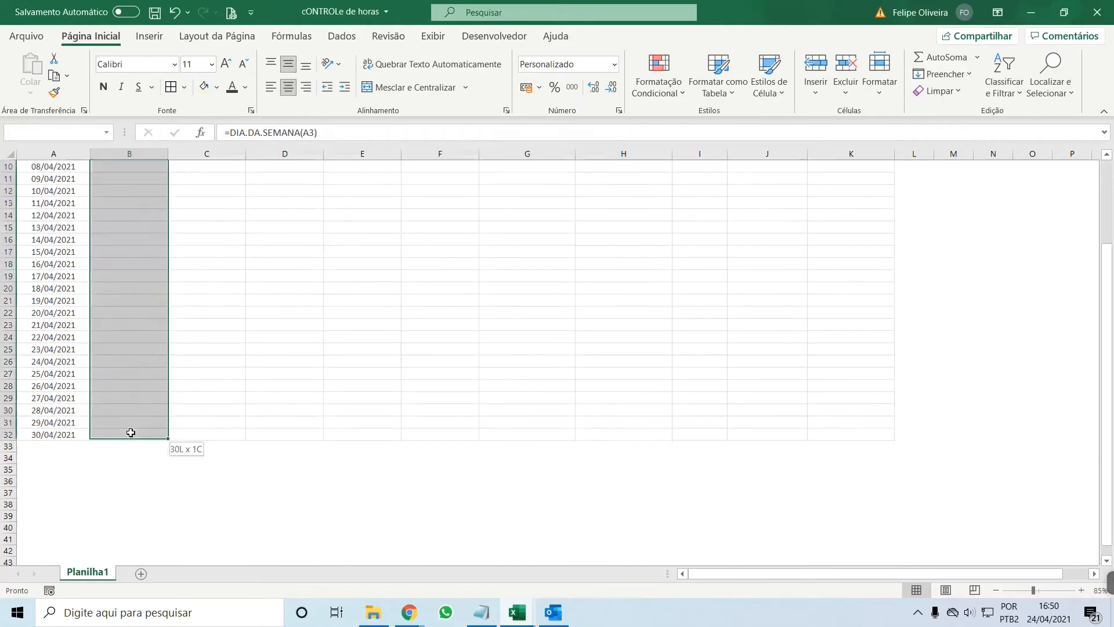
key(ctrl+d)
scroll(82, 256, up, 3)
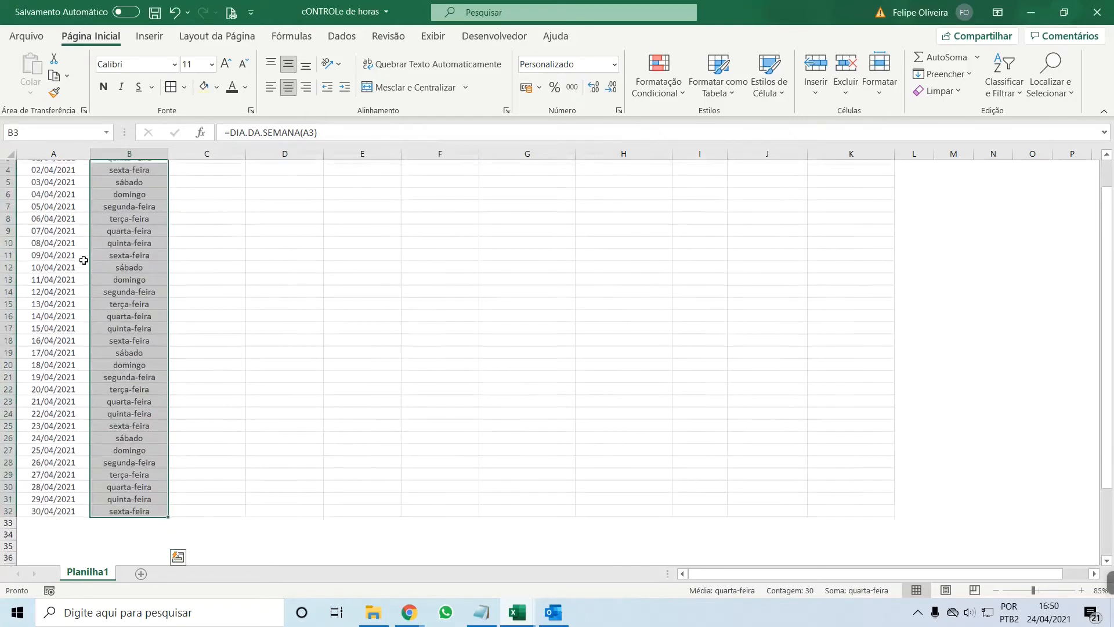
key(Left)
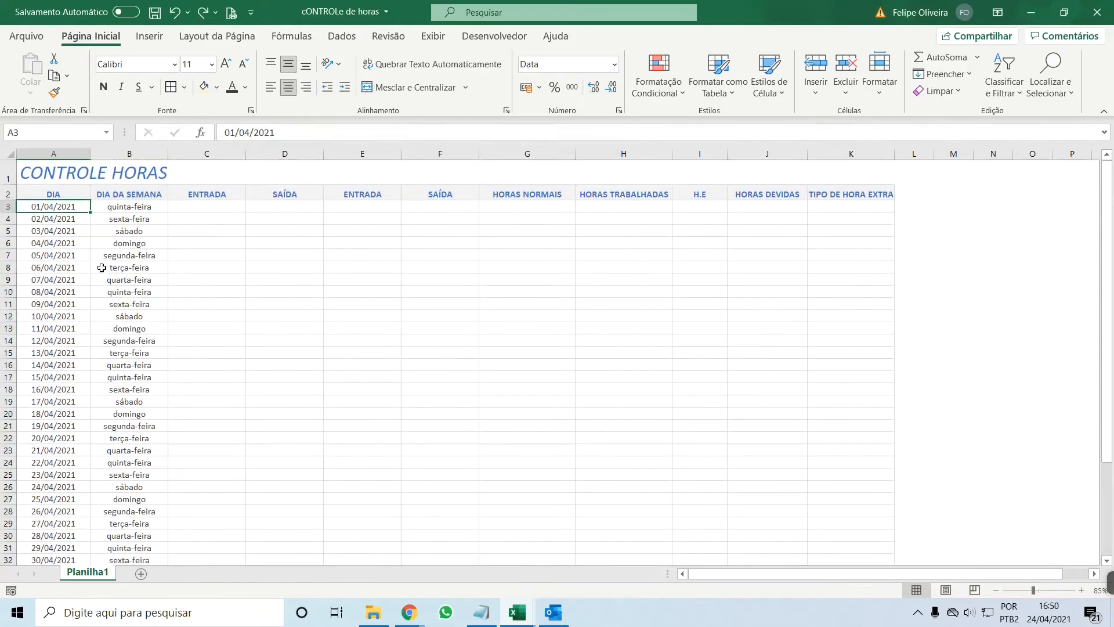
Copy the weekday names from B7:B13 and paste them as values below the table, starting at A36.
click(130, 258)
drag(130, 259, 128, 328)
key(ctrl+c)
scroll(104, 286, down, 3)
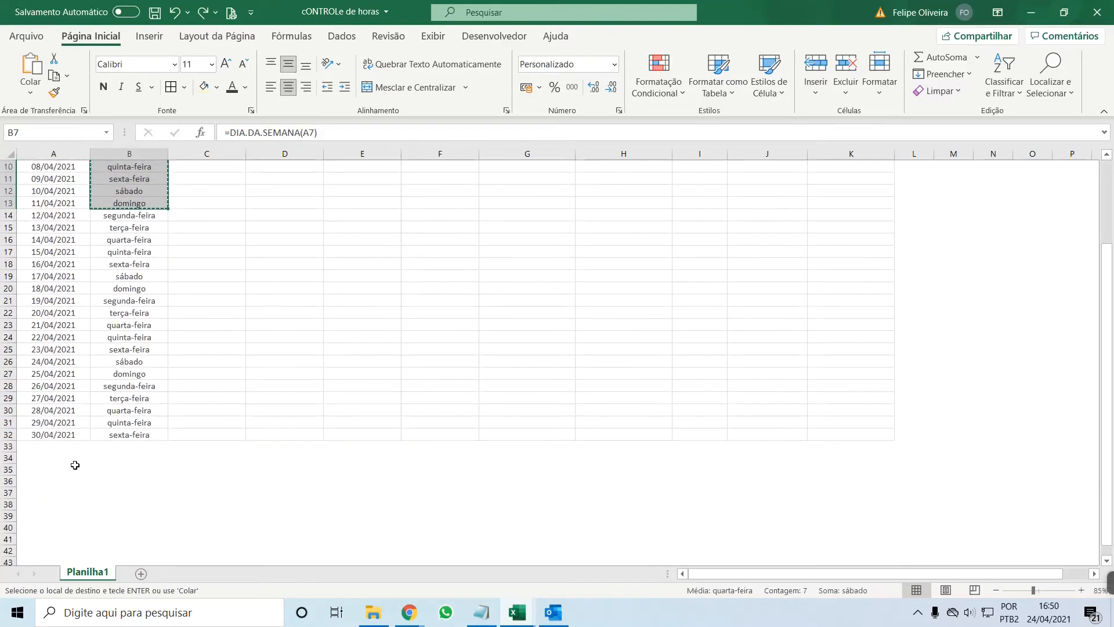
scroll(74, 462, down, 1)
click(48, 445)
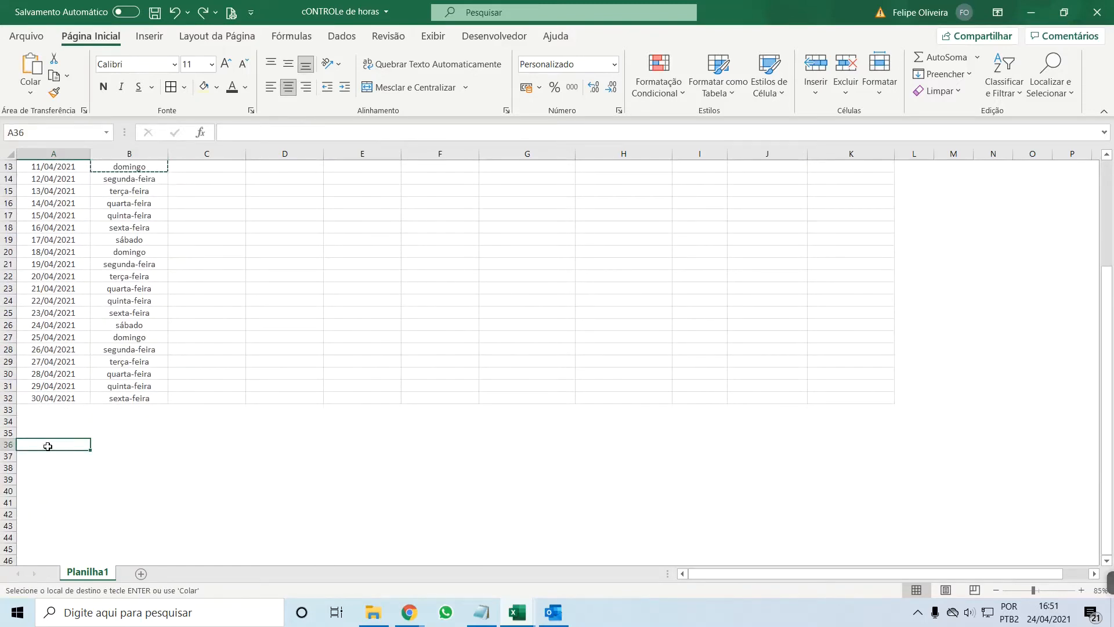
right_click(46, 449)
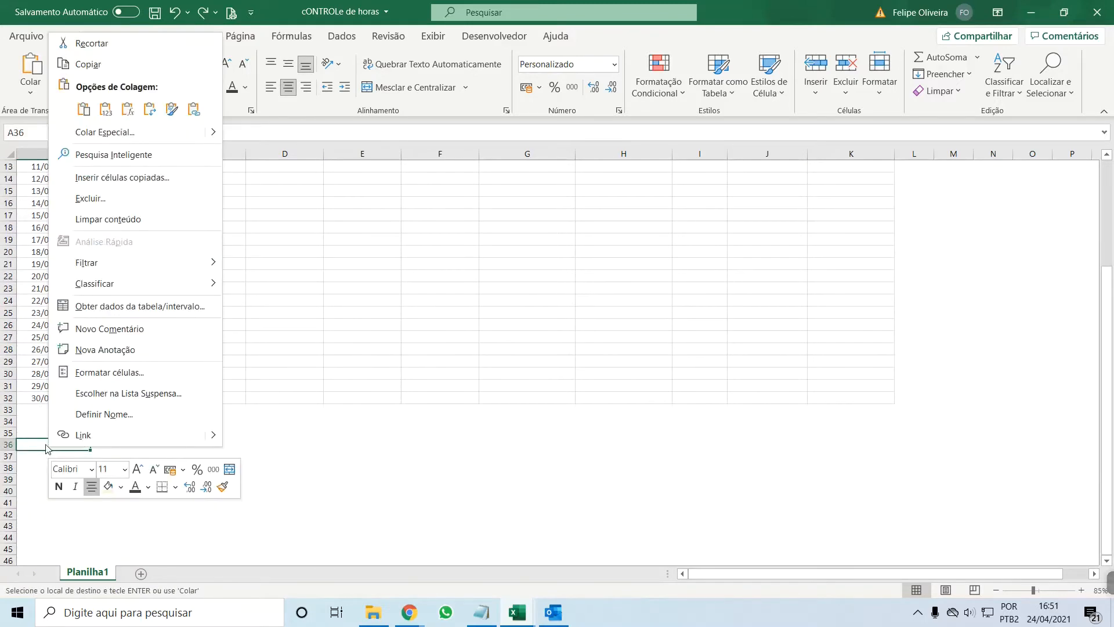
click(104, 115)
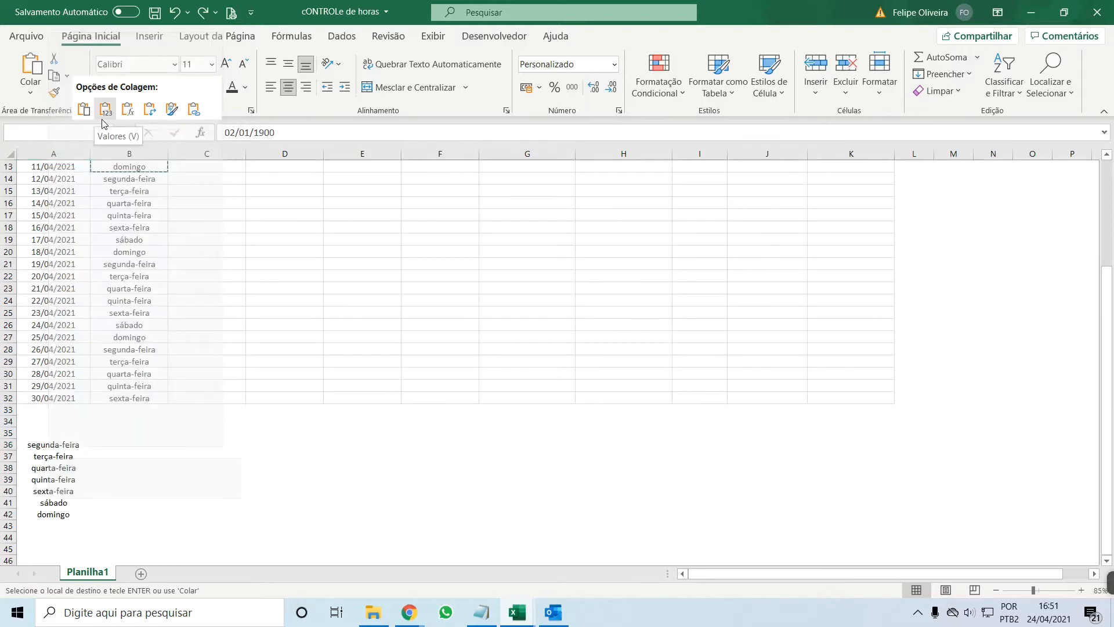
click(67, 444)
click(71, 516)
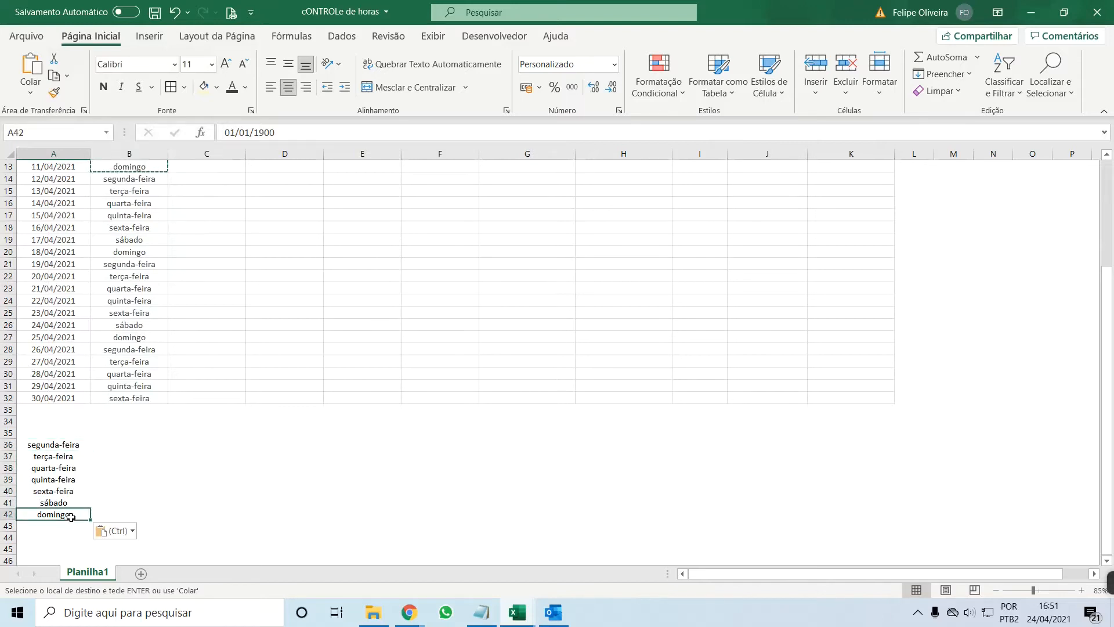
click(50, 445)
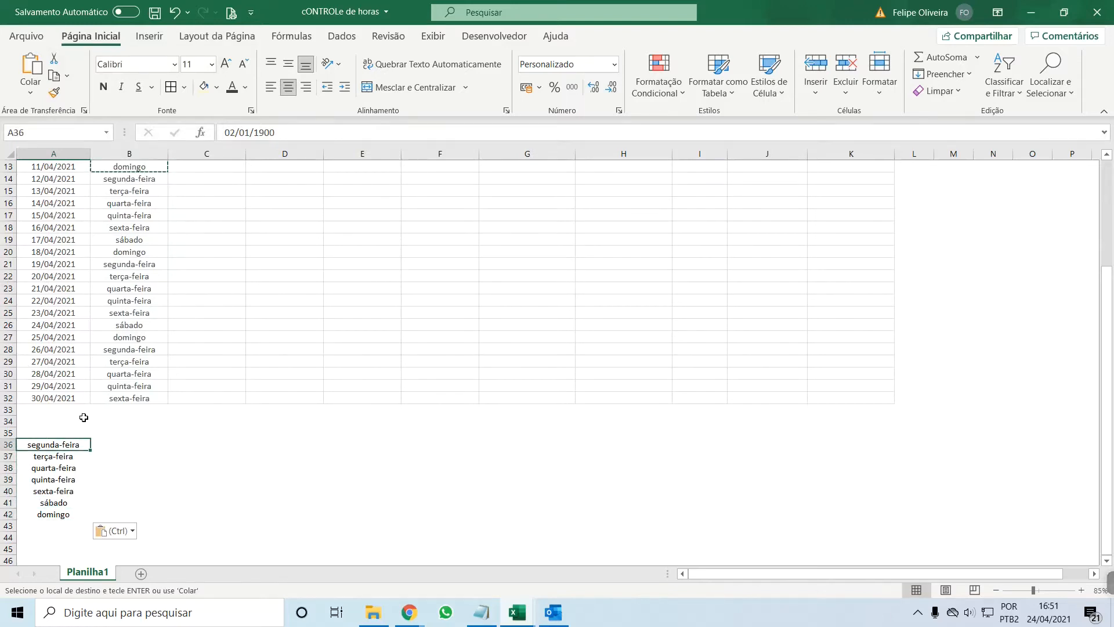
Enter 08:00 as the normal hours beside segunda-feira in B36 and repeat it down to sexta-feira in B40.
scroll(93, 422, down, 1)
click(125, 406)
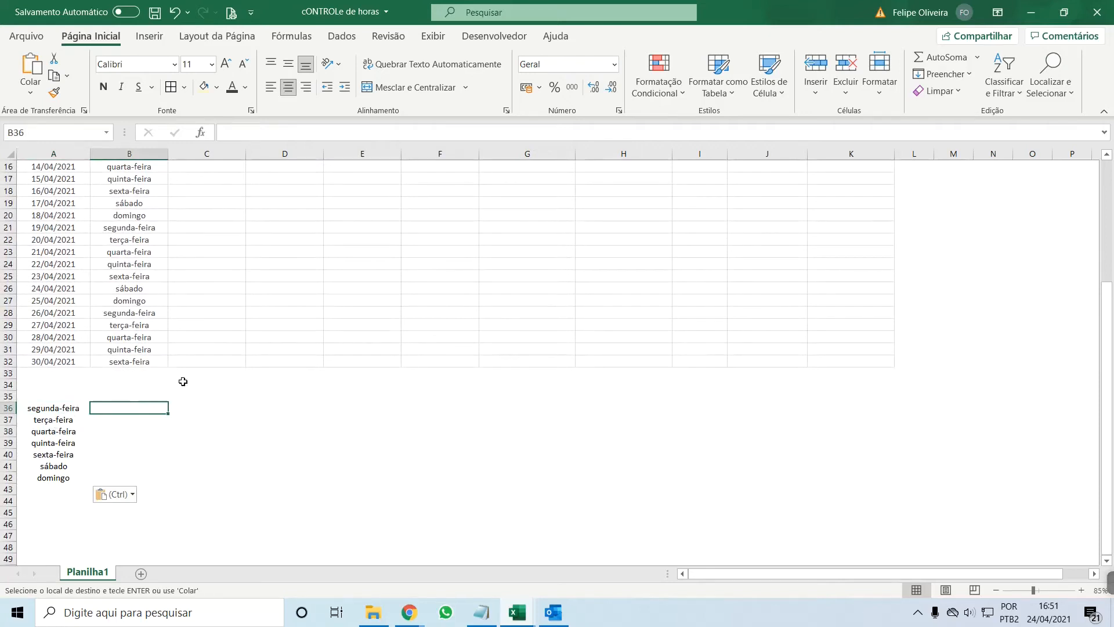
text(08)
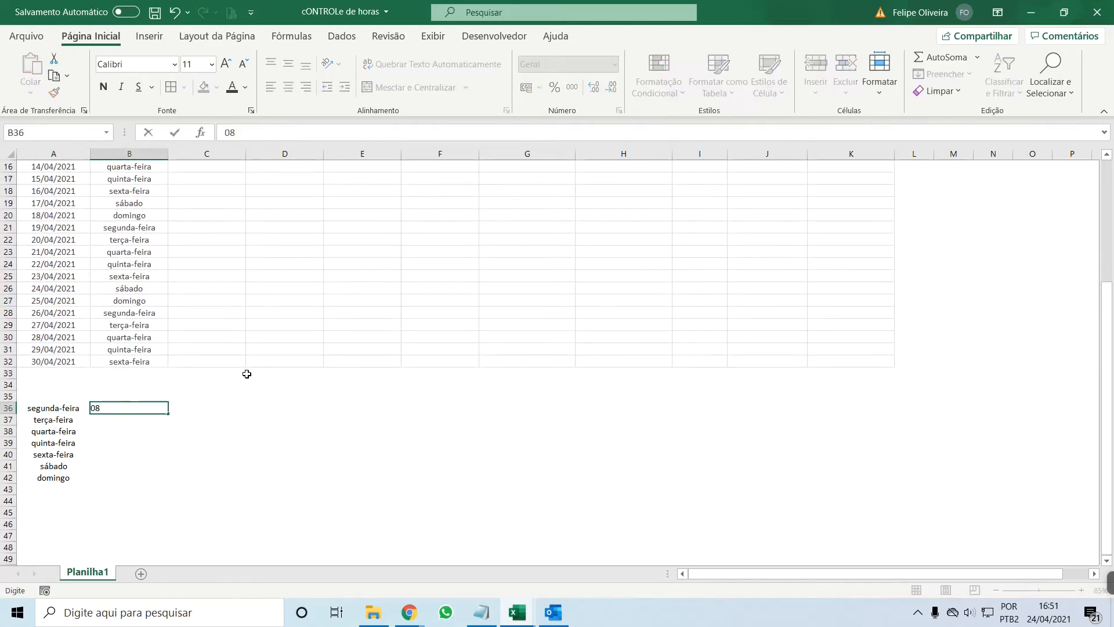
text(:00)
key(Return)
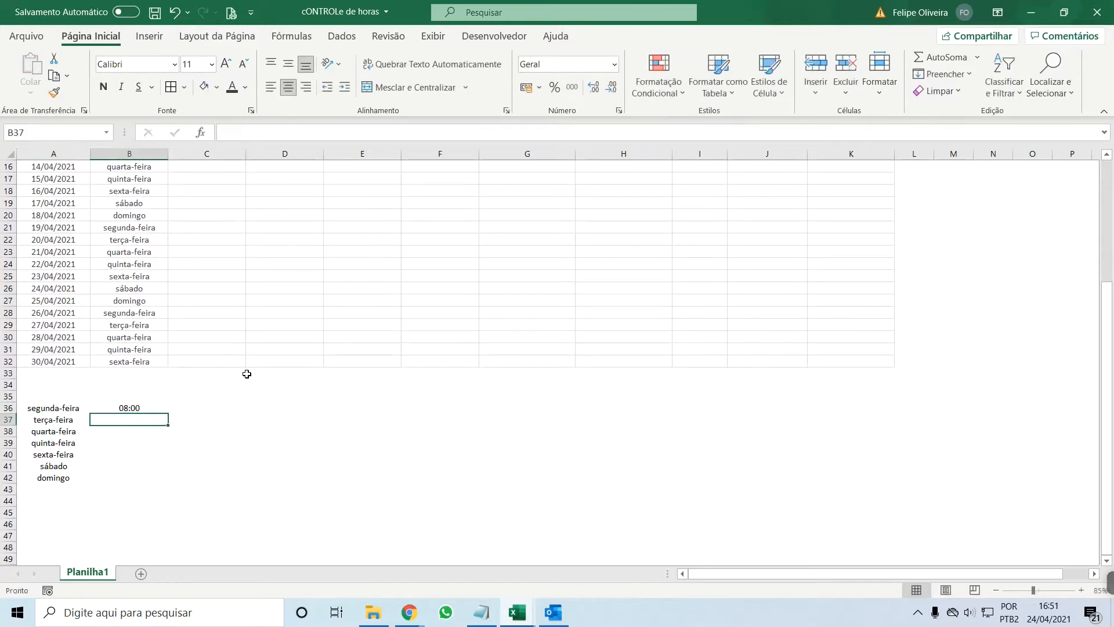
key(ctrl+d)
key(Return)
key(ctrl+d)
key(Return)
key(ctrl+d)
key(Return)
key(ctrl+d)
key(Return)
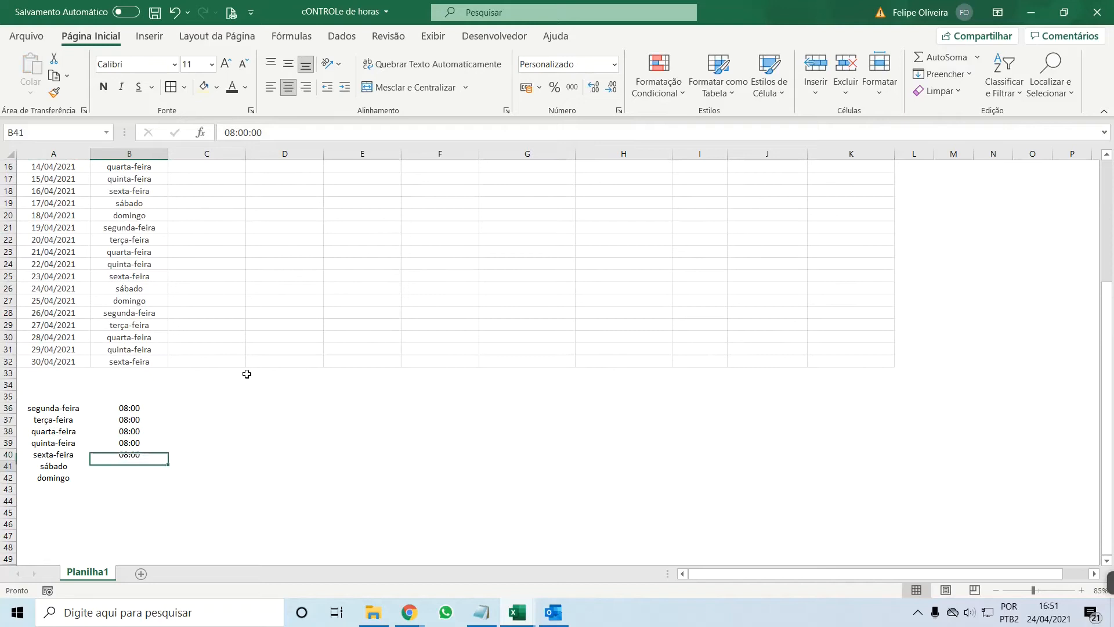
Enter 04:00 as the normal hours for sábado in B41.
text(04)
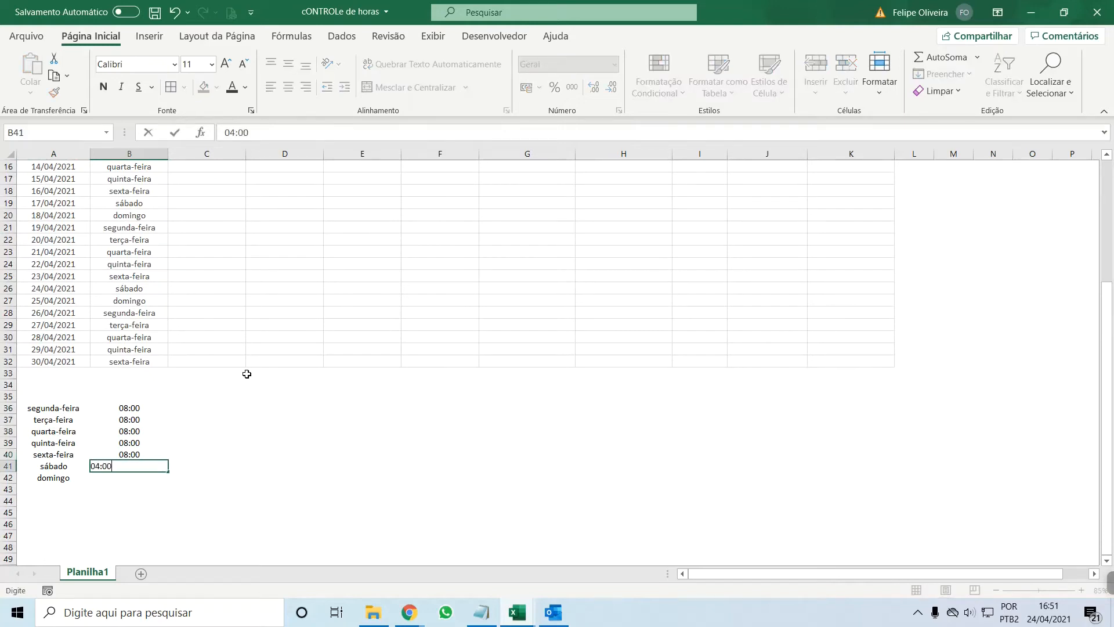
text(:00)
key(Return)
drag(130, 409, 128, 464)
click(129, 443)
drag(132, 407, 133, 462)
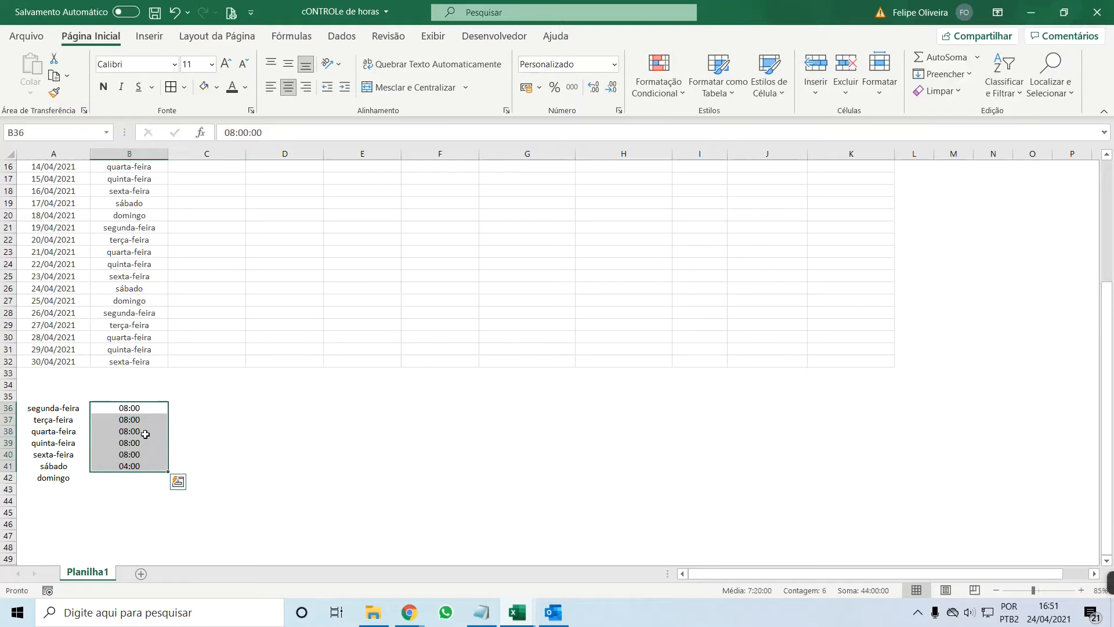
click(144, 434)
drag(52, 412, 121, 475)
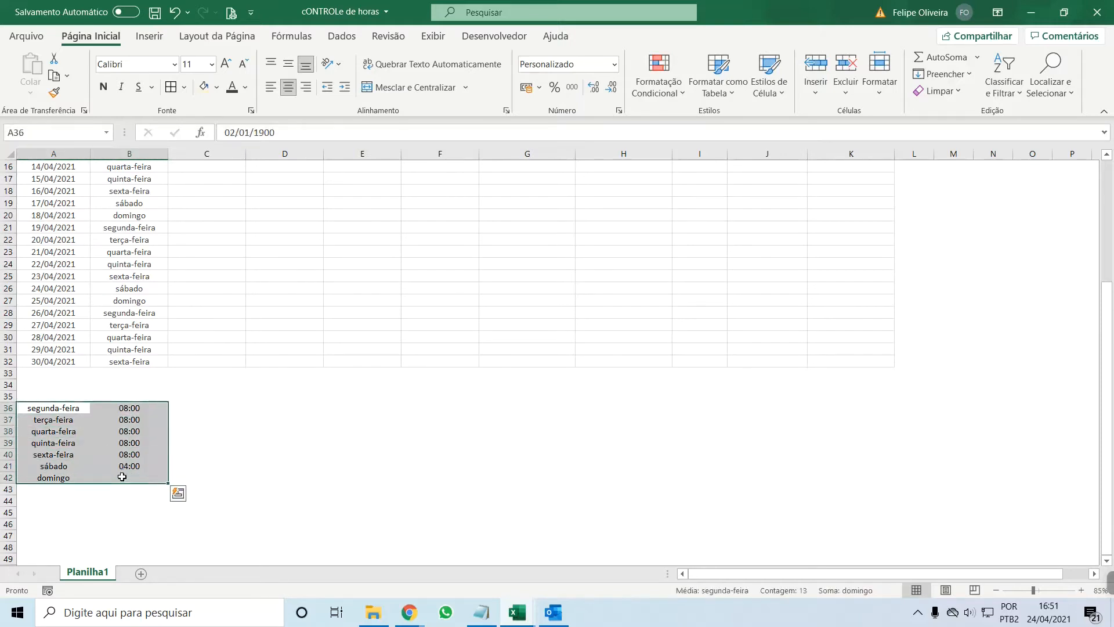
scroll(257, 194, up, 1)
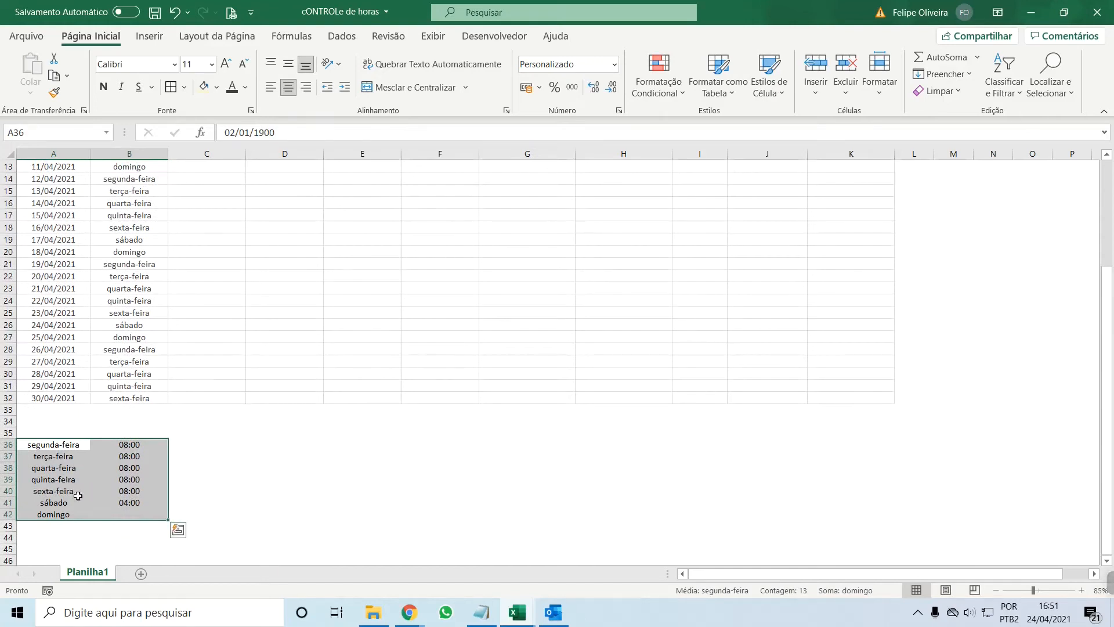
Shade the ENTRADA and SAÍDA cells C3:F32 with the light yellow fill colour.
scroll(266, 299, up, 4)
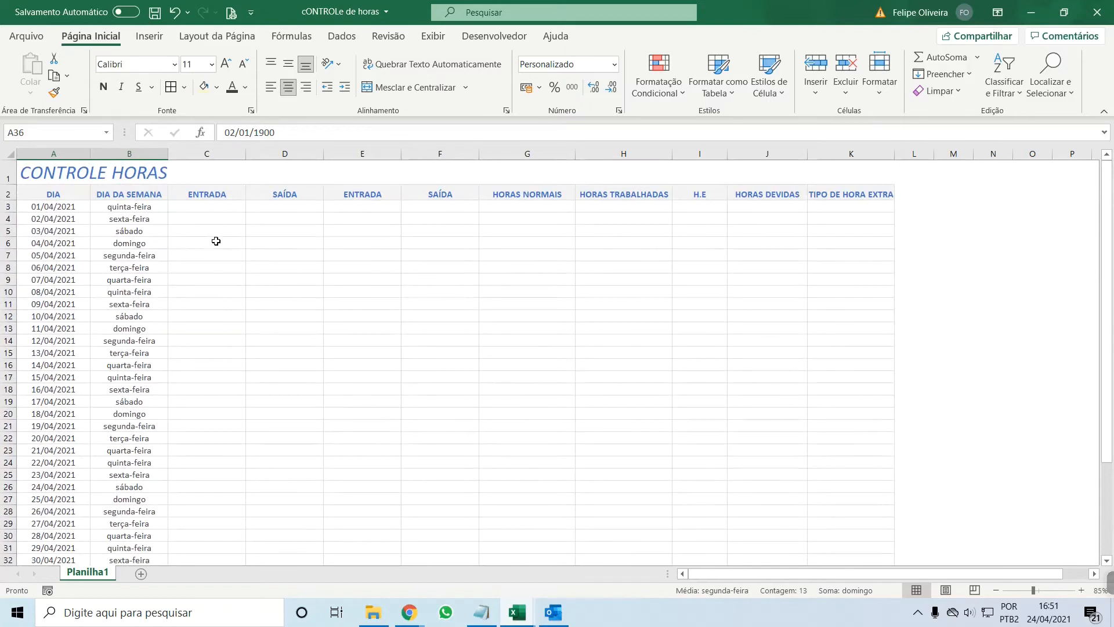
drag(216, 206, 438, 207)
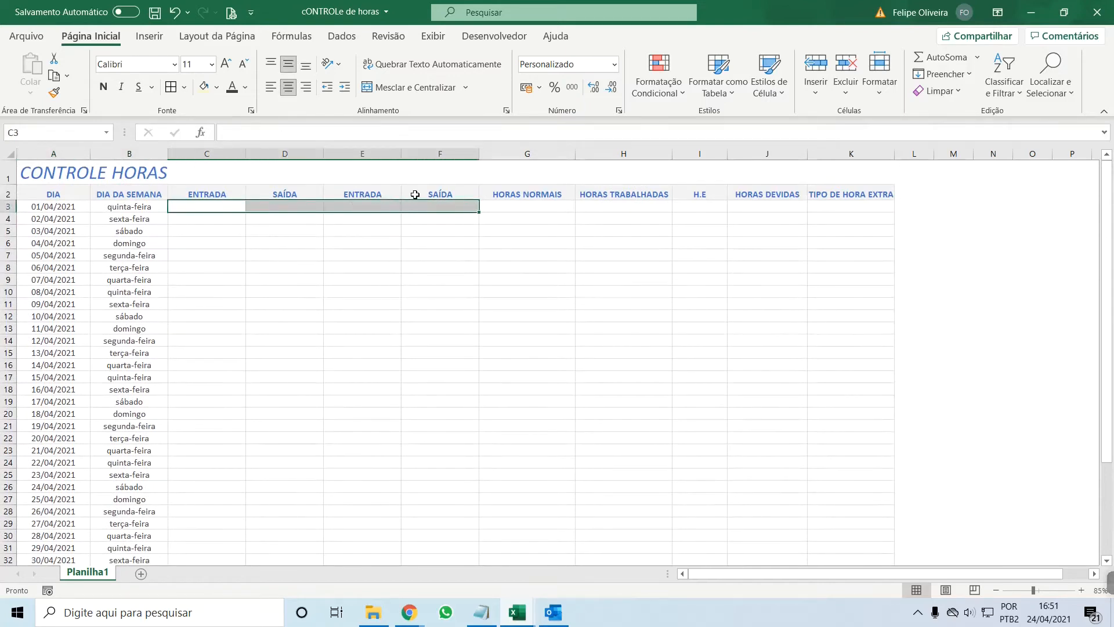
scroll(408, 271, down, 1)
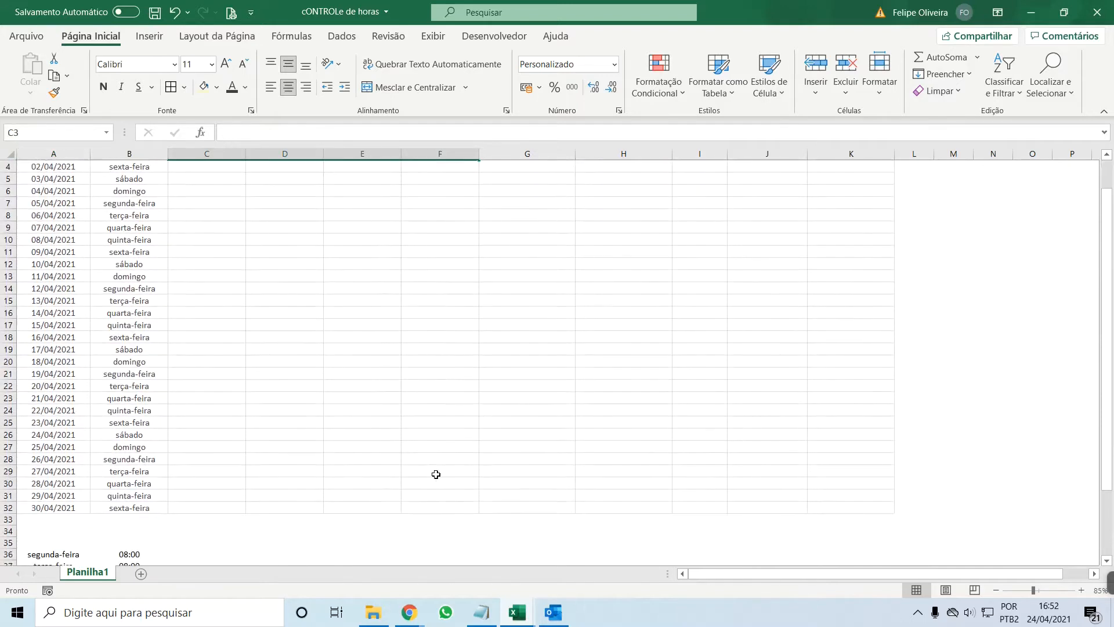
shift+click(439, 505)
scroll(219, 363, up, 1)
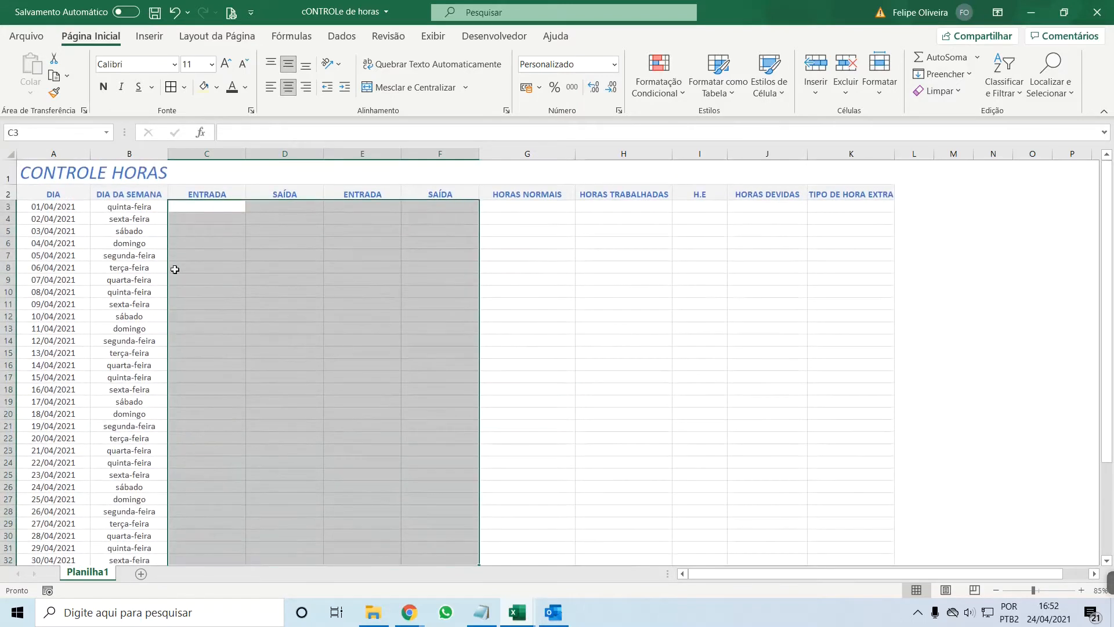
click(204, 87)
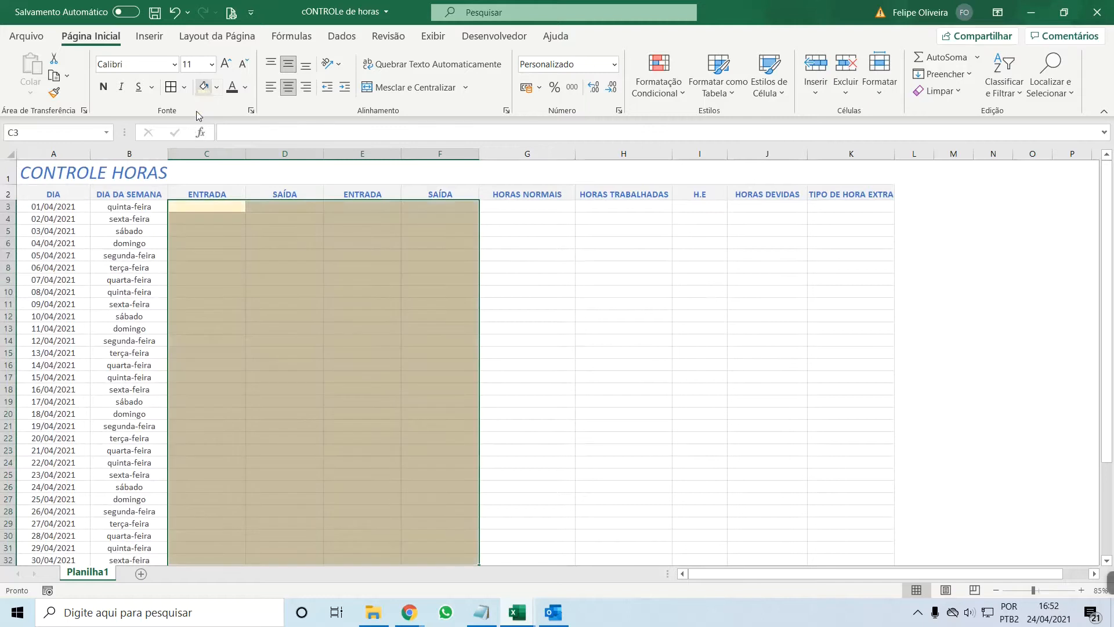
click(199, 254)
click(210, 209)
click(250, 206)
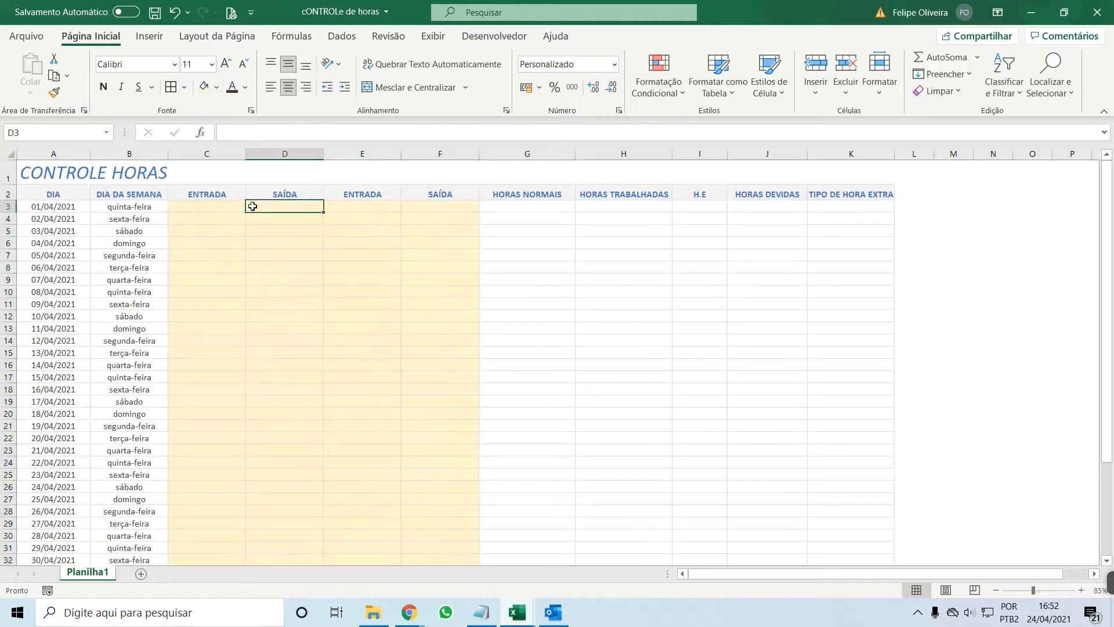
click(545, 208)
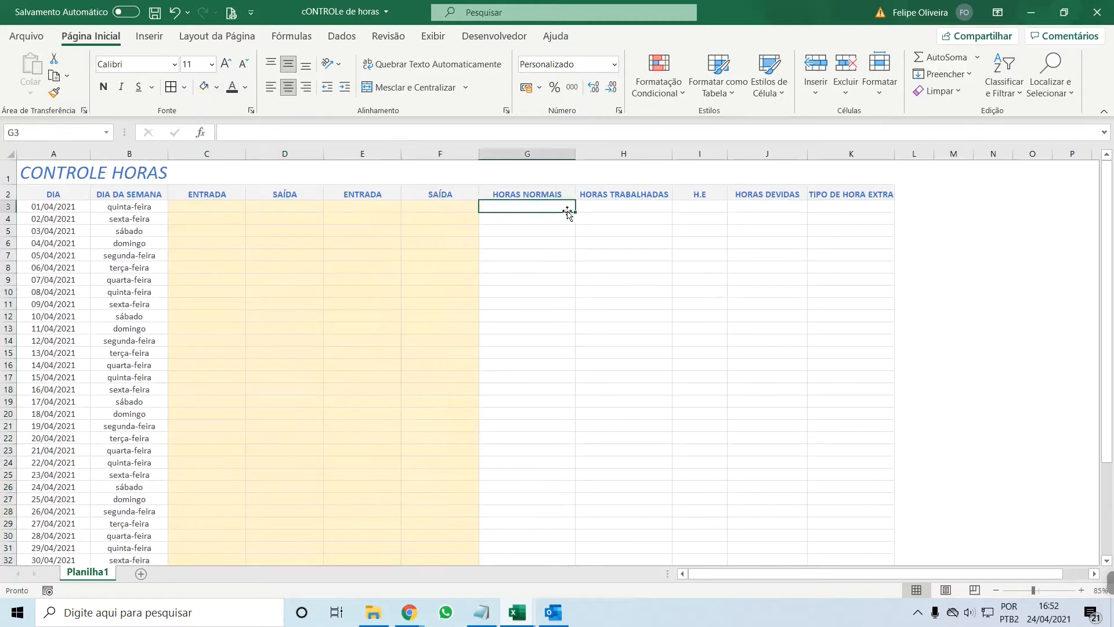
click(664, 218)
click(722, 219)
click(744, 215)
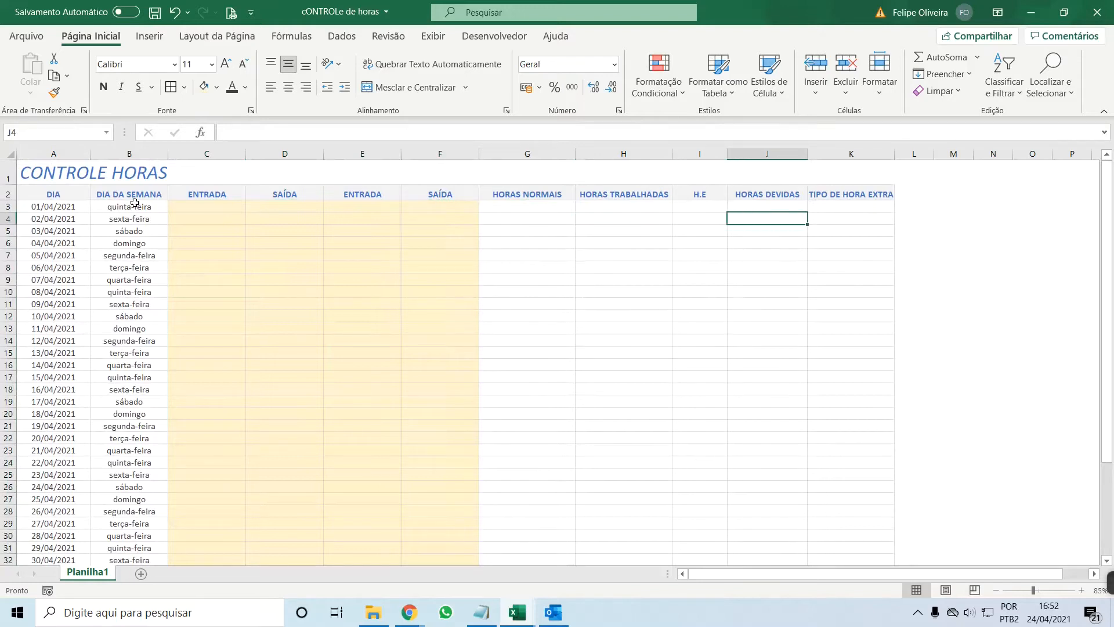
click(207, 206)
click(264, 207)
click(340, 206)
click(428, 208)
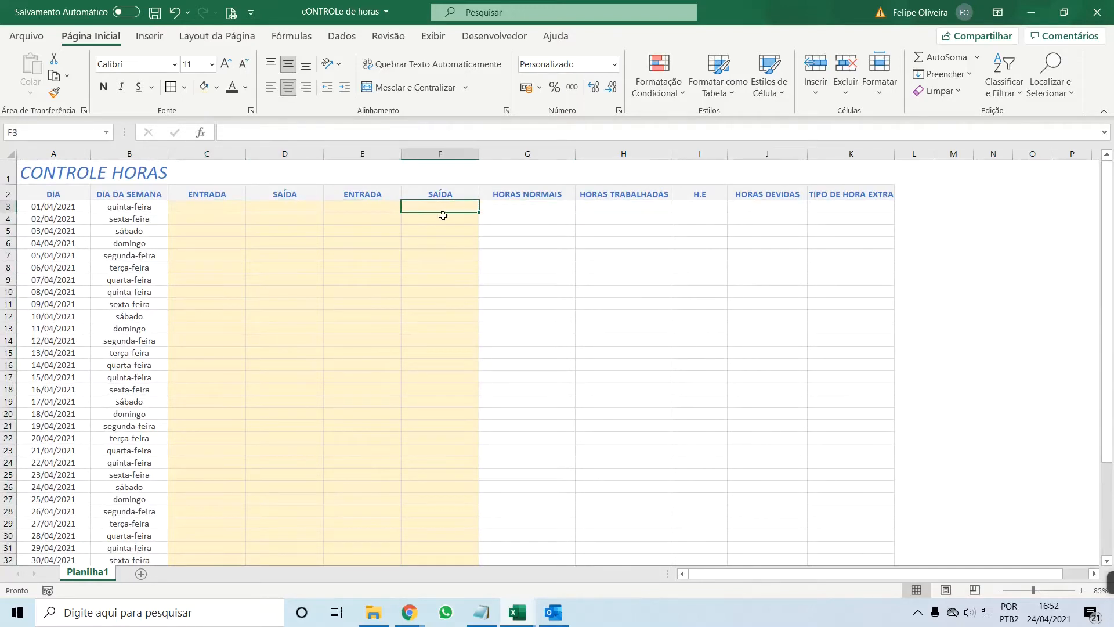
click(525, 206)
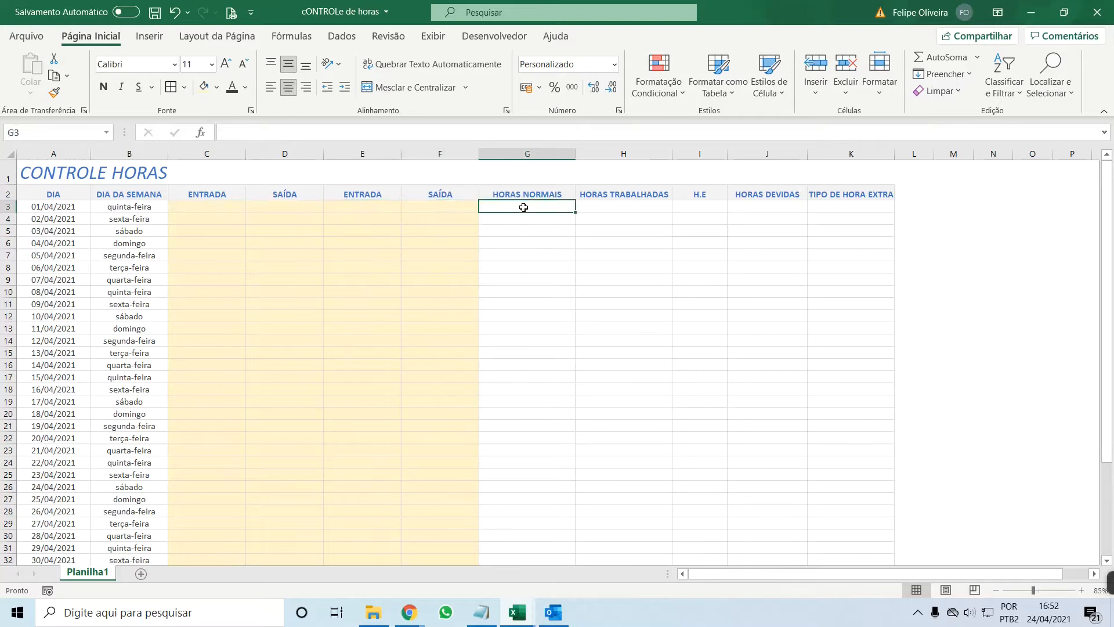
drag(148, 207, 458, 207)
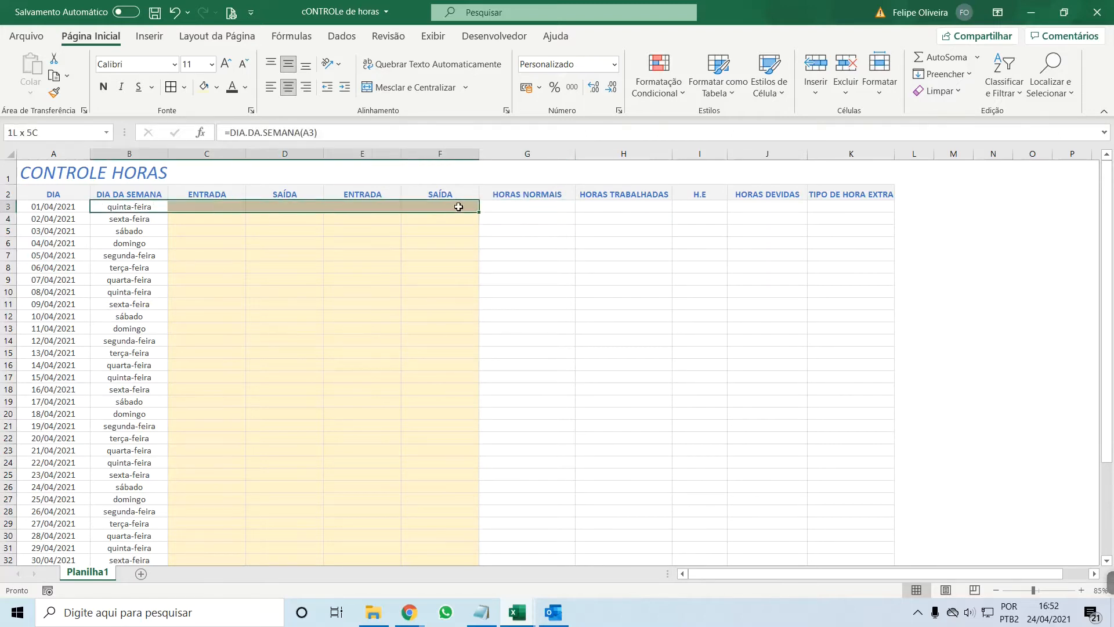
drag(113, 206, 484, 209)
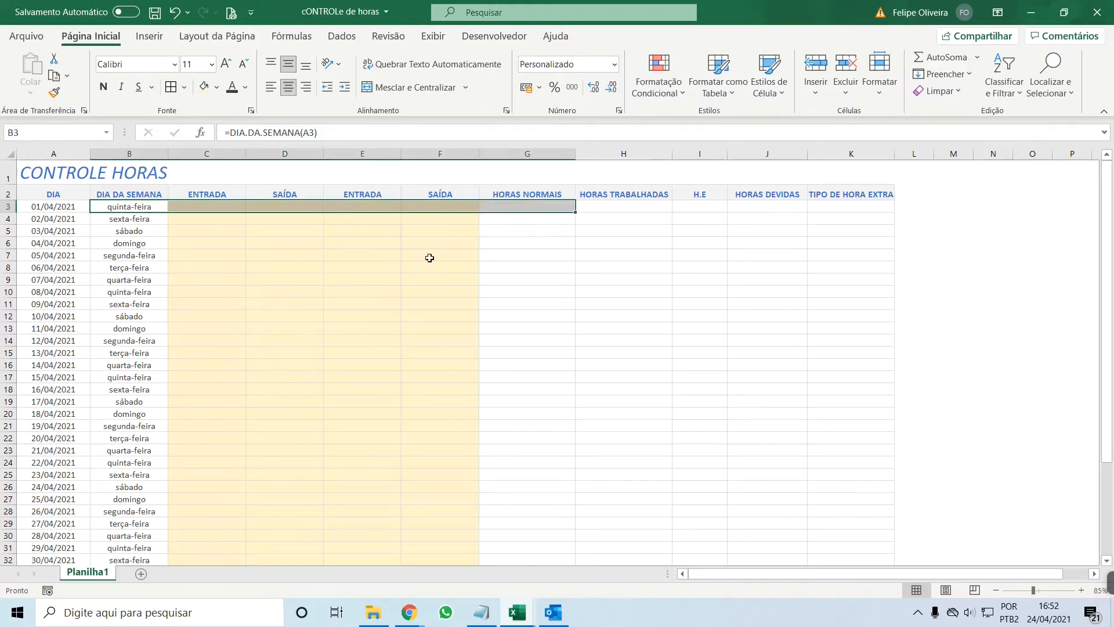
Write the formula =PROCV(B3;A36:B42;2;0) in G3 to look up the normal hours for the first weekday.
click(515, 204)
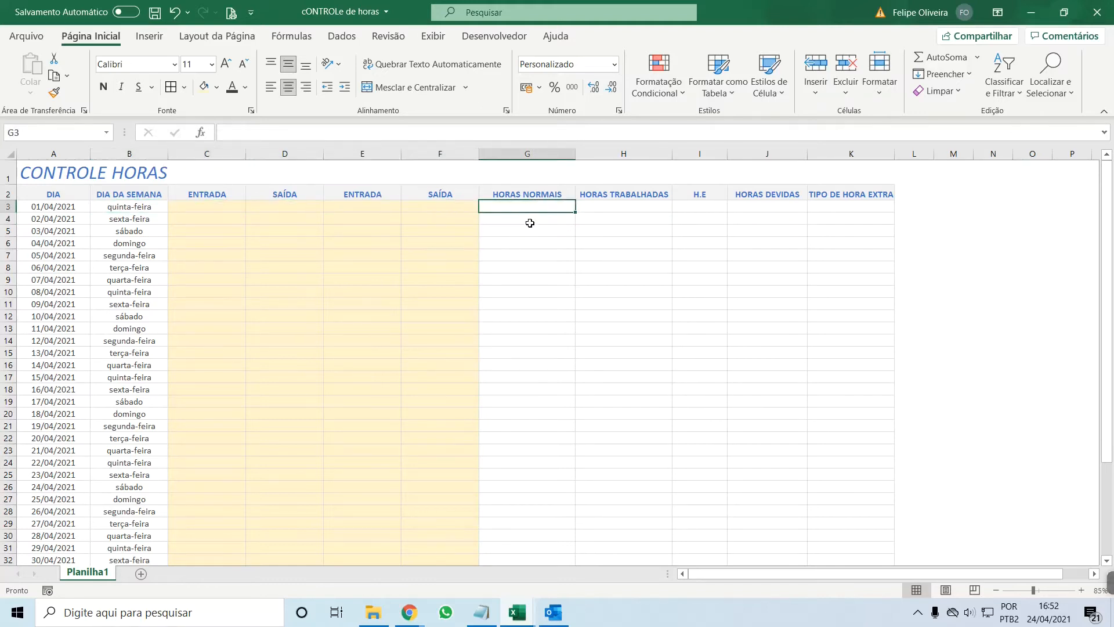
text(=PROCV()
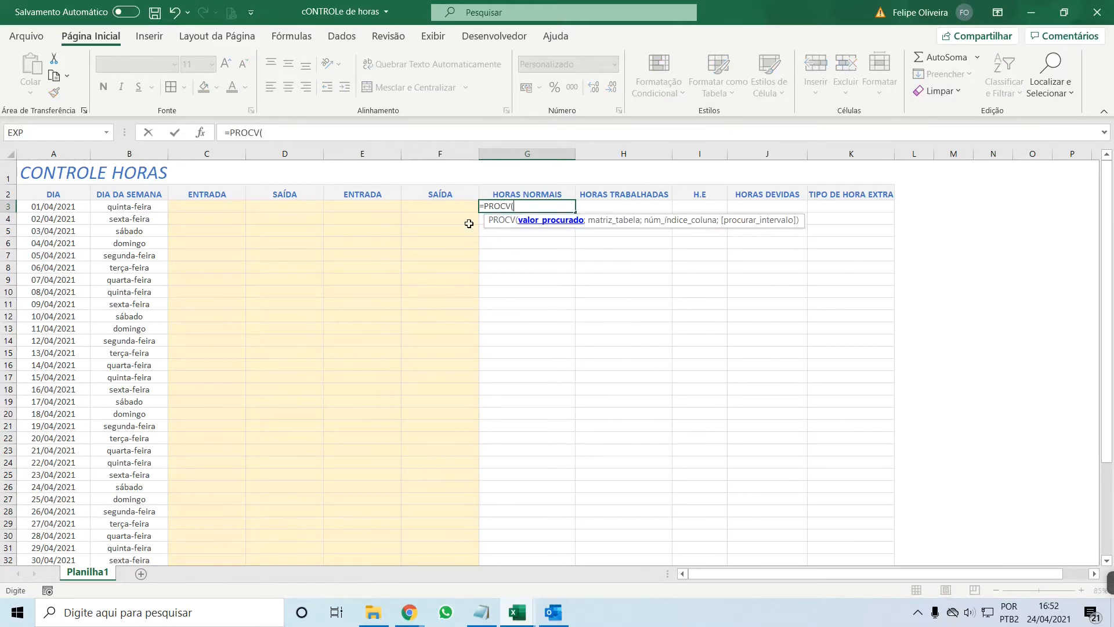
click(143, 209)
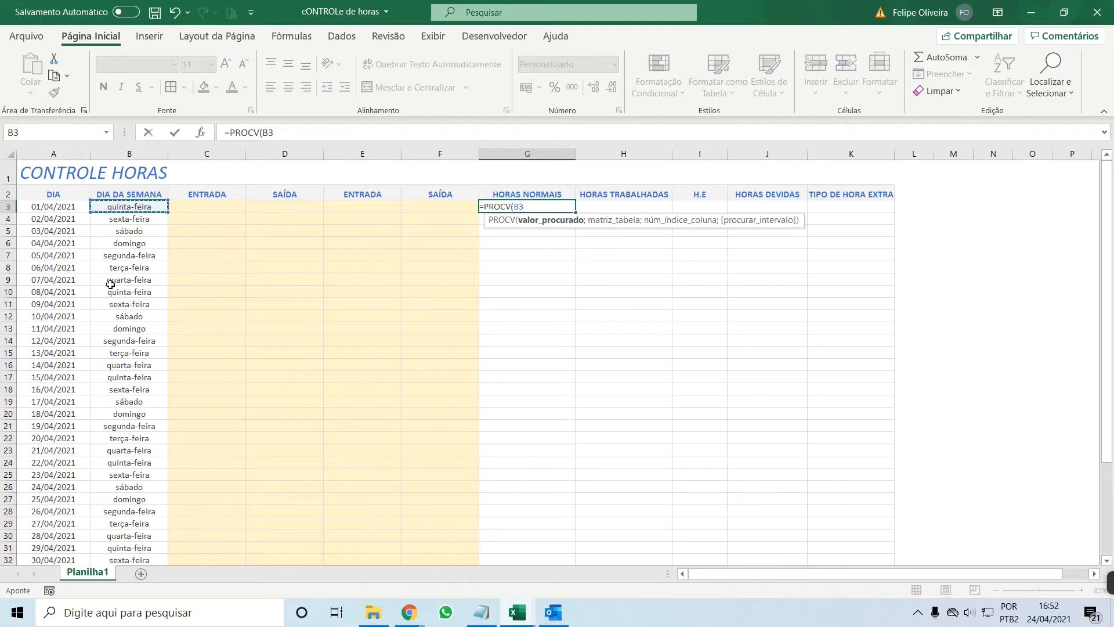
text(;)
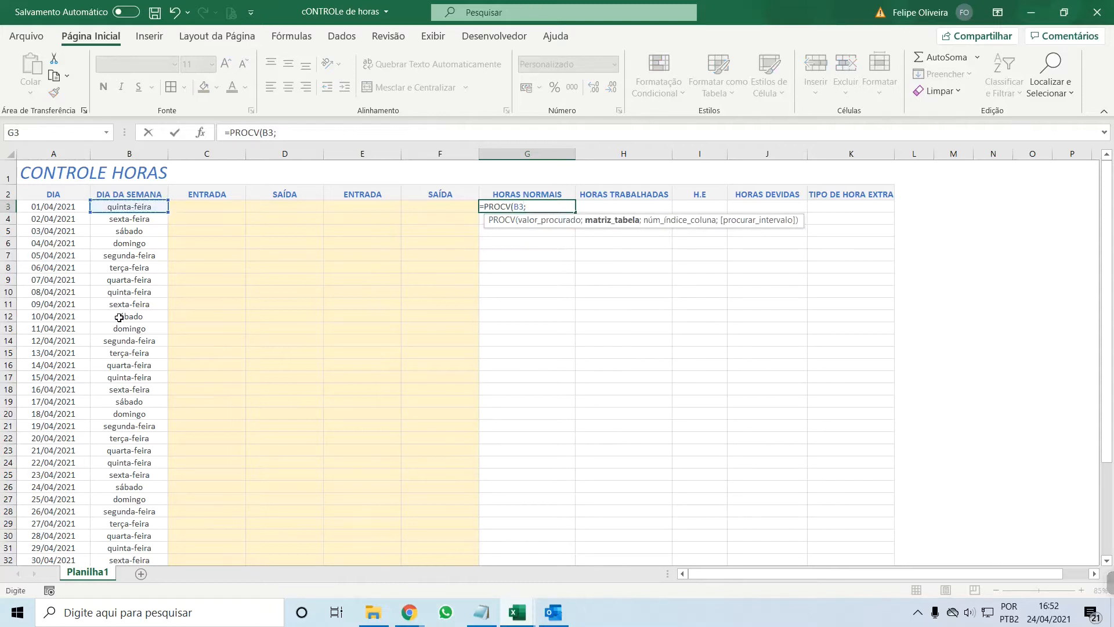
scroll(120, 316, down, 5)
drag(53, 411, 116, 478)
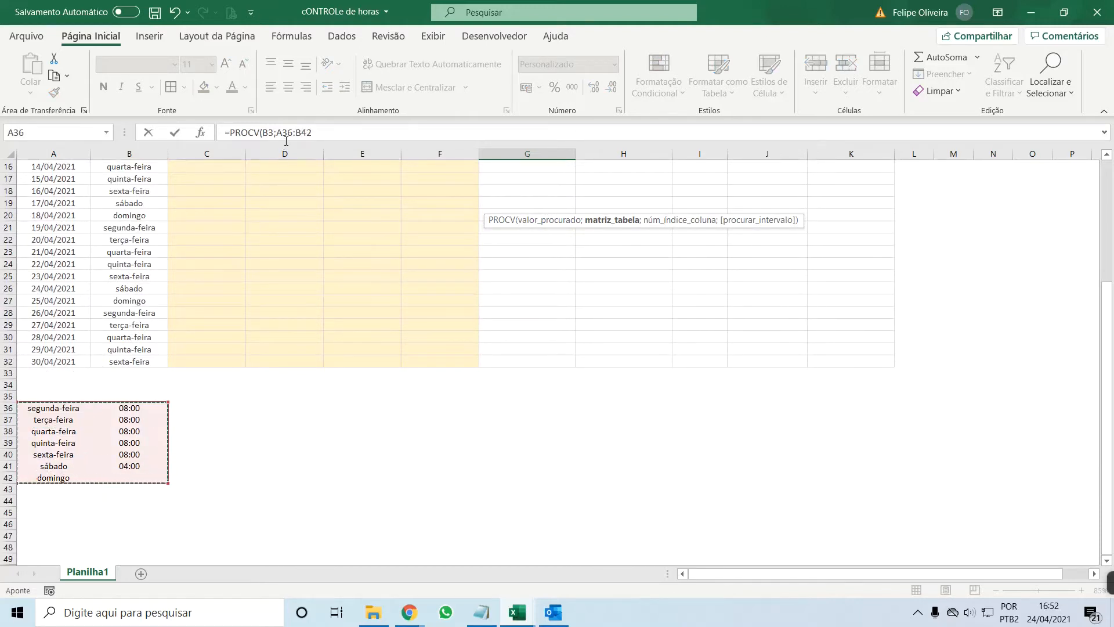
click(320, 133)
text(;)
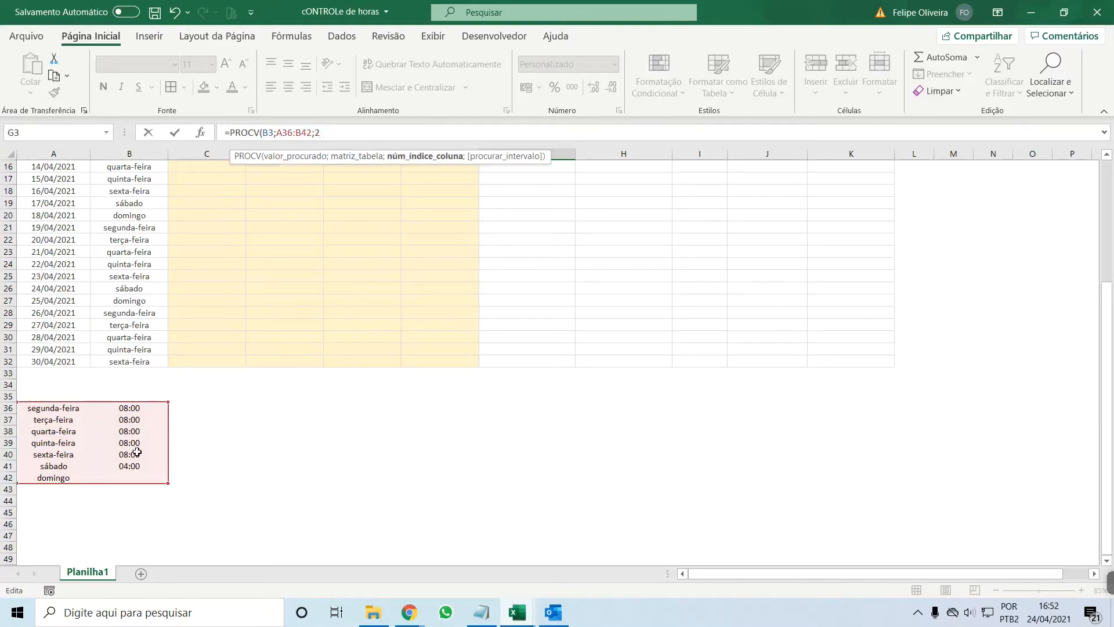
text(2;0)
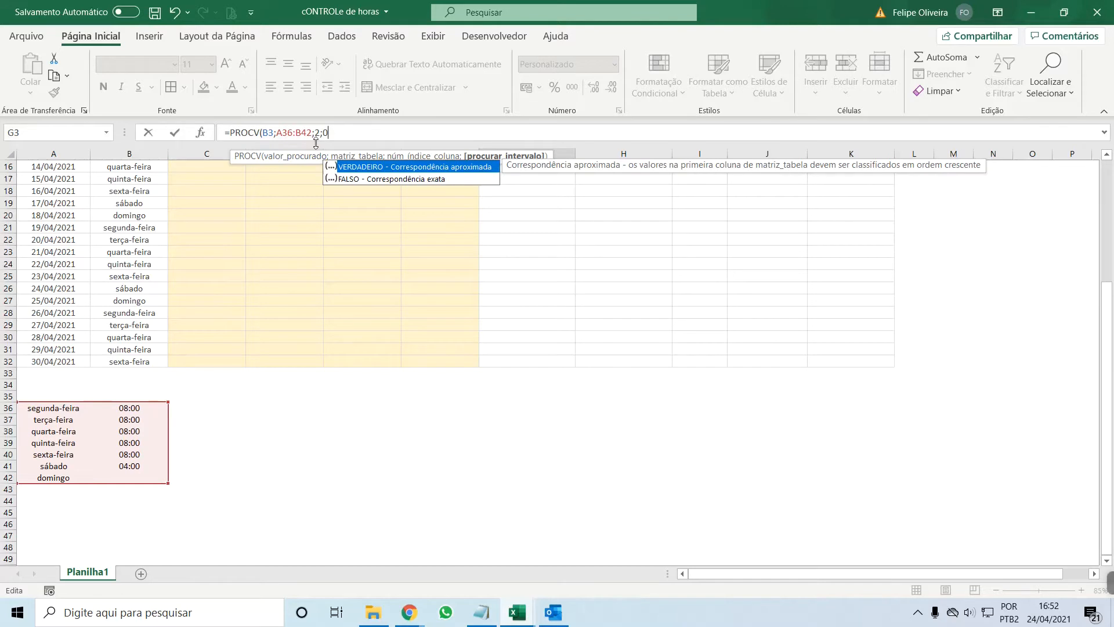
text())
Make the lookup range in the G3 formula absolute as $A$36:$B$42.
click(293, 135)
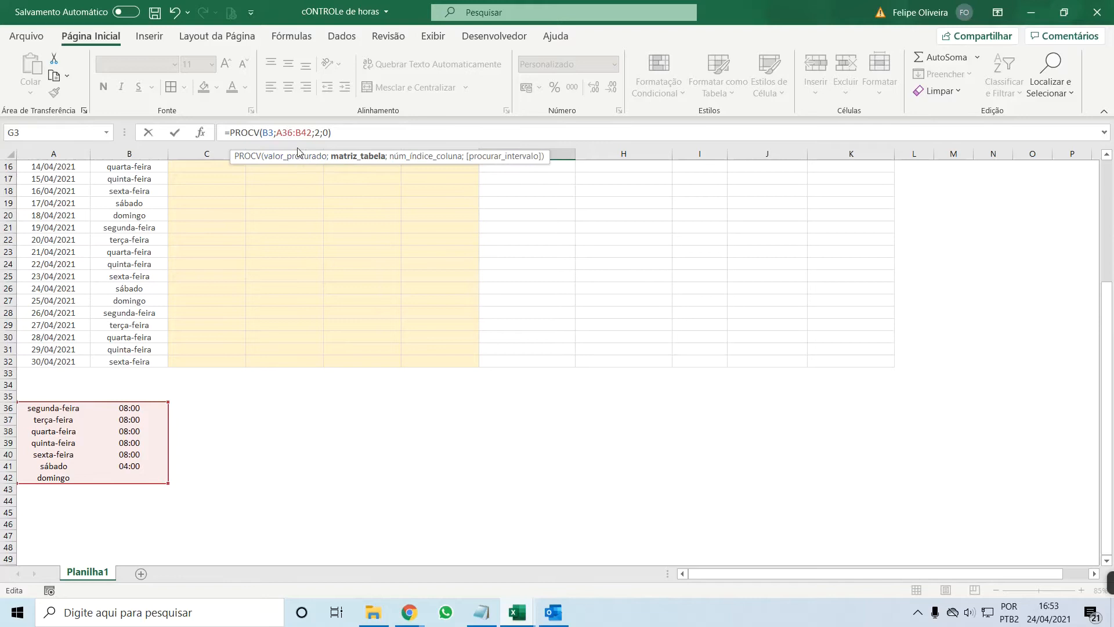
key(F4)
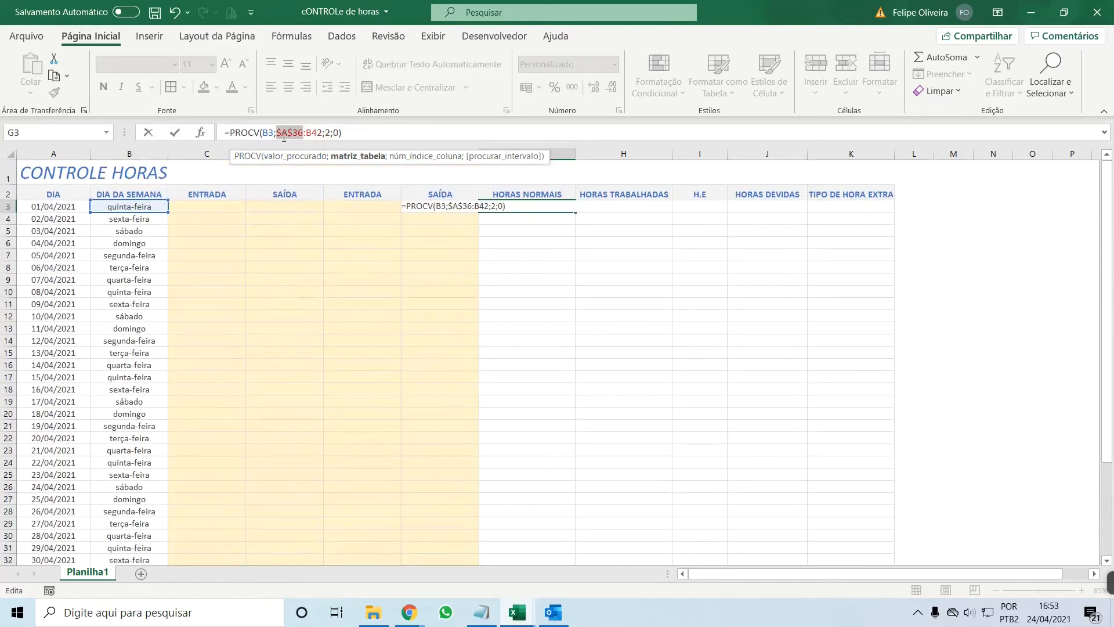
click(311, 132)
key(F4)
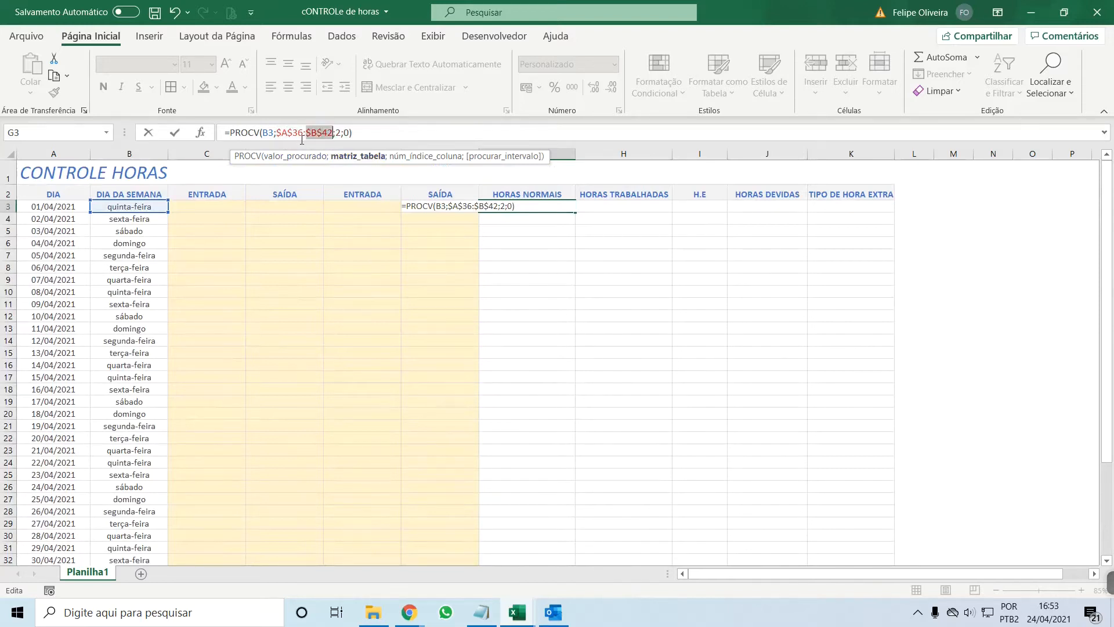
key(Return)
Format the normal-hours result in G3 with the Hora category's *13:30:55 time format.
click(512, 206)
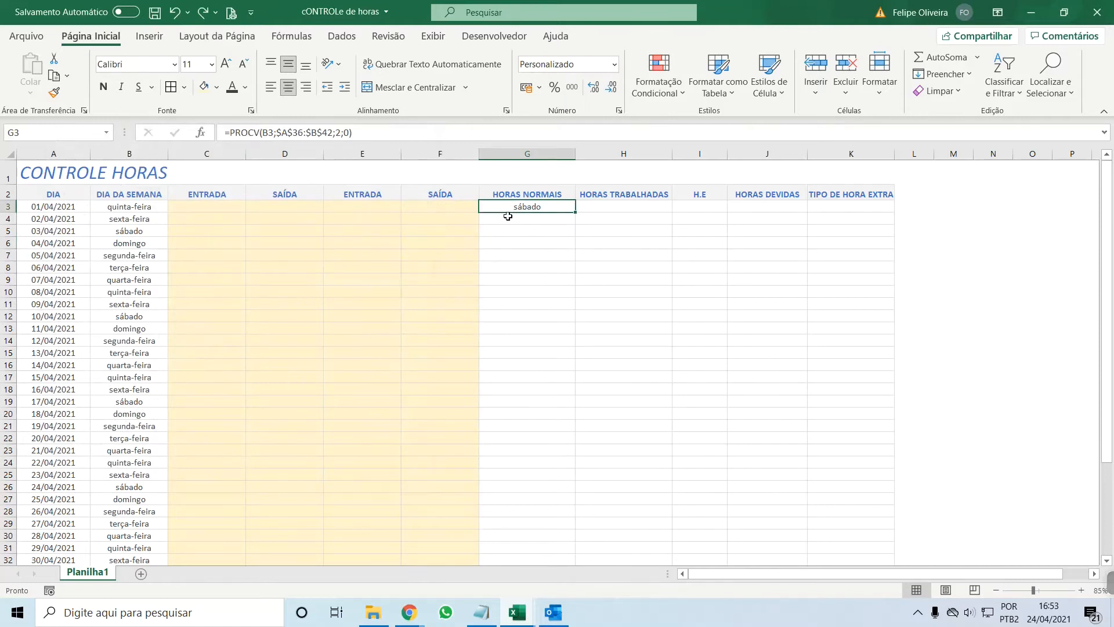
key(ctrl+1)
click(65, 238)
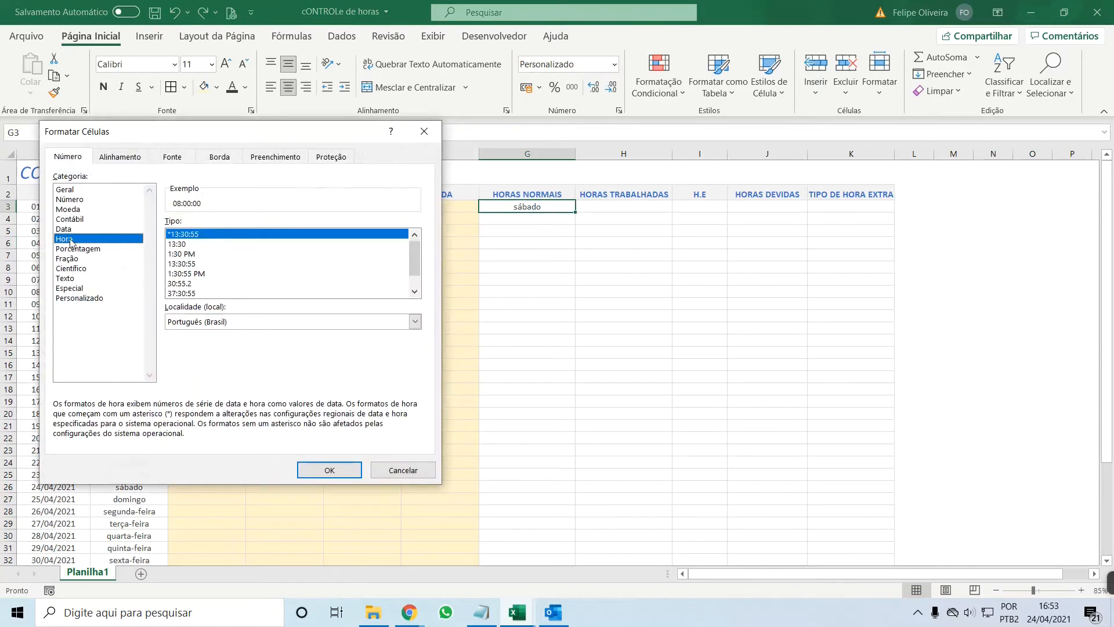
click(329, 469)
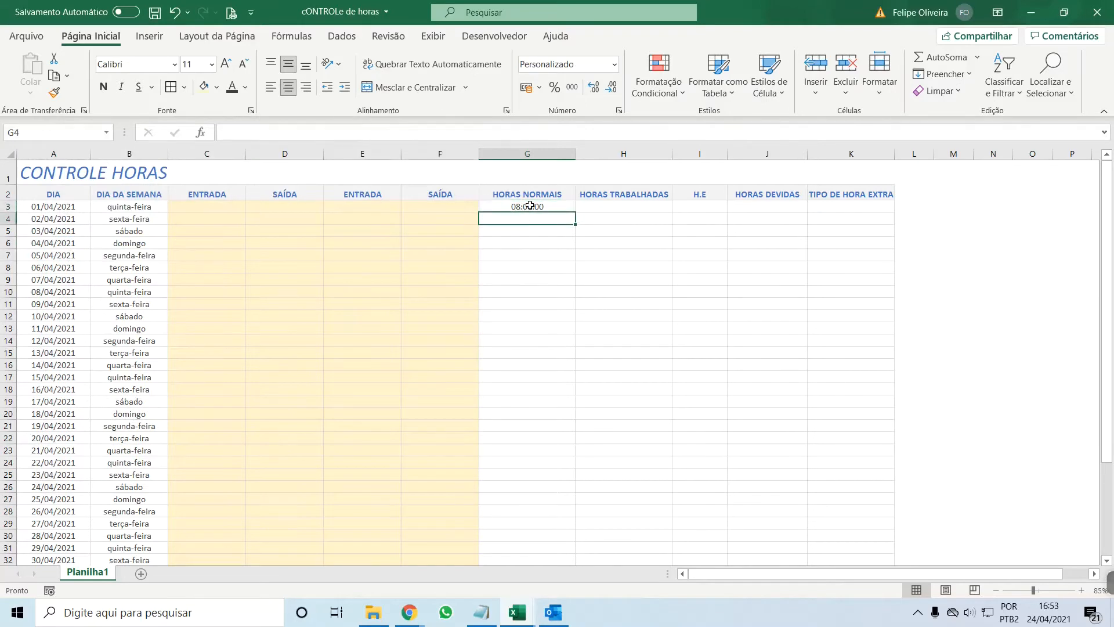
Fill the normal-hours lookup formula from G3 down to G32.
scroll(302, 368, down, 4)
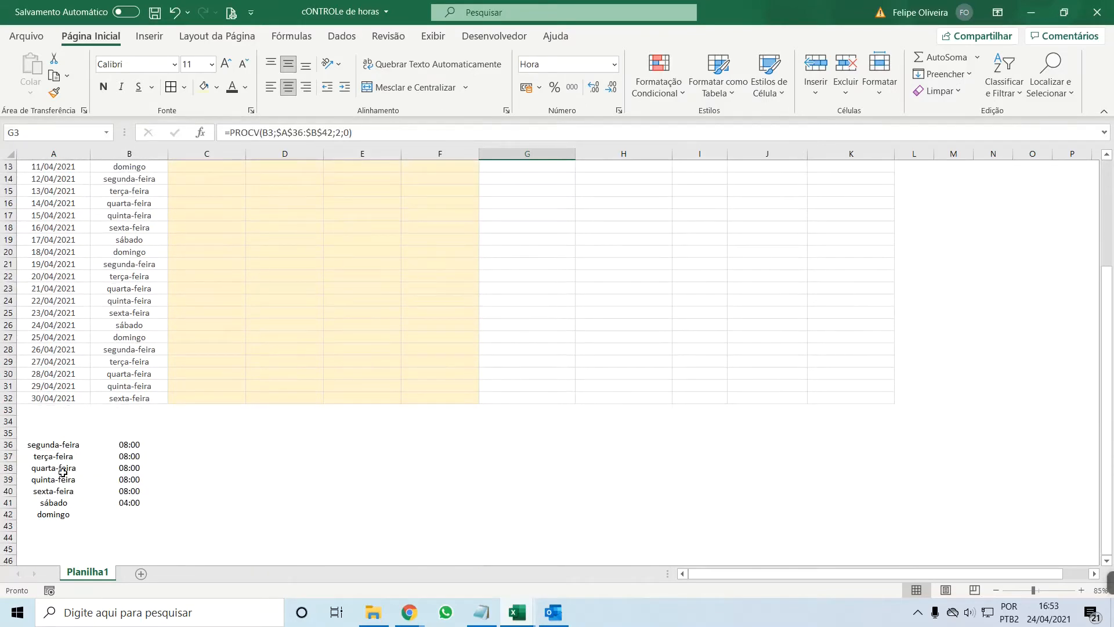
drag(64, 478, 132, 483)
scroll(621, 175, up, 4)
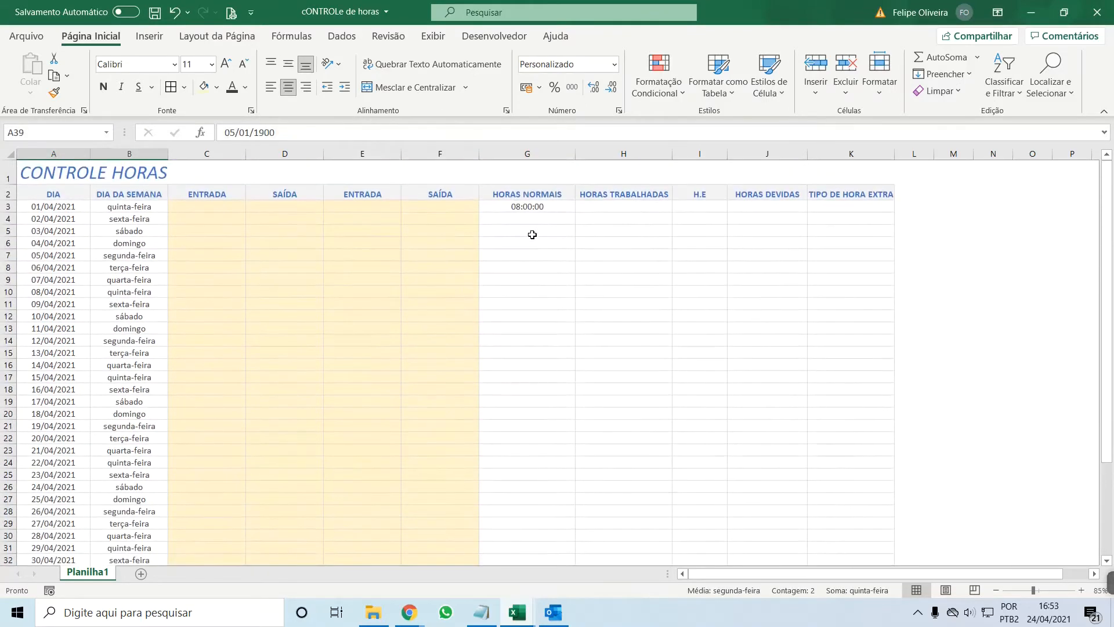
click(530, 208)
scroll(532, 234, down, 4)
shift+click(510, 396)
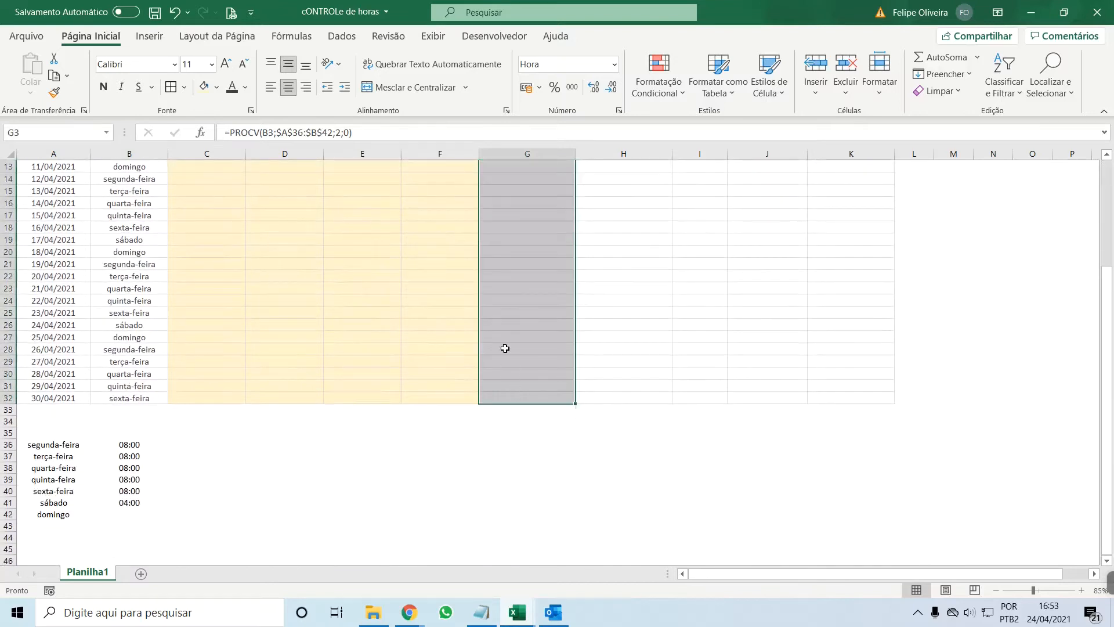
key(ctrl+d)
Compare the weekdays in rows 4 to 6 with their looked-up normal hours and with the schedule in B36:B40.
scroll(552, 353, up, 4)
click(485, 219)
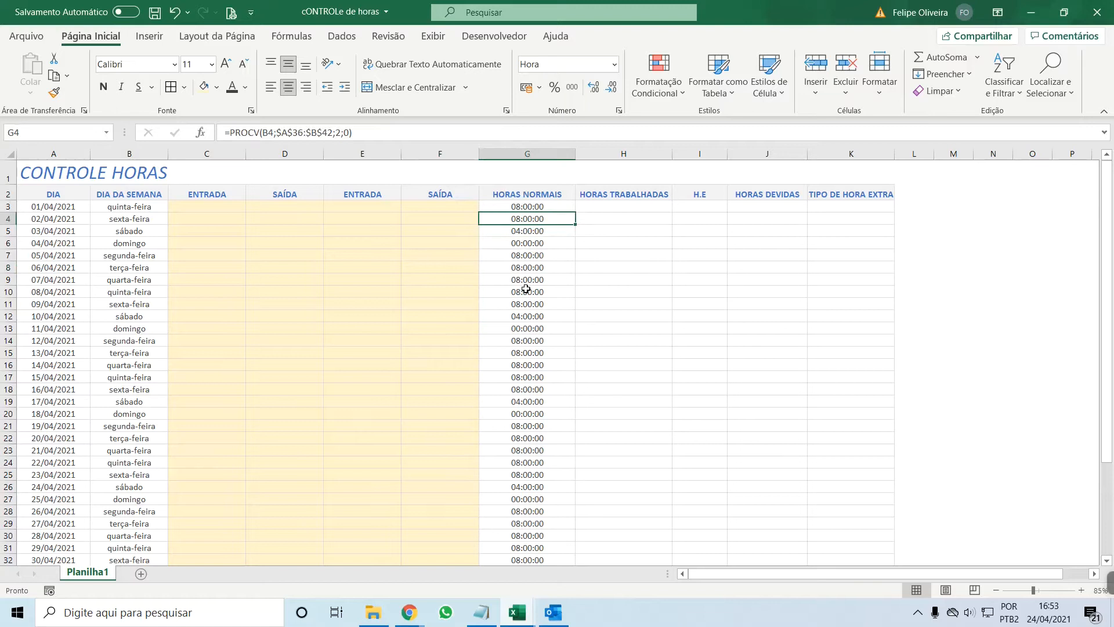
drag(142, 220, 499, 219)
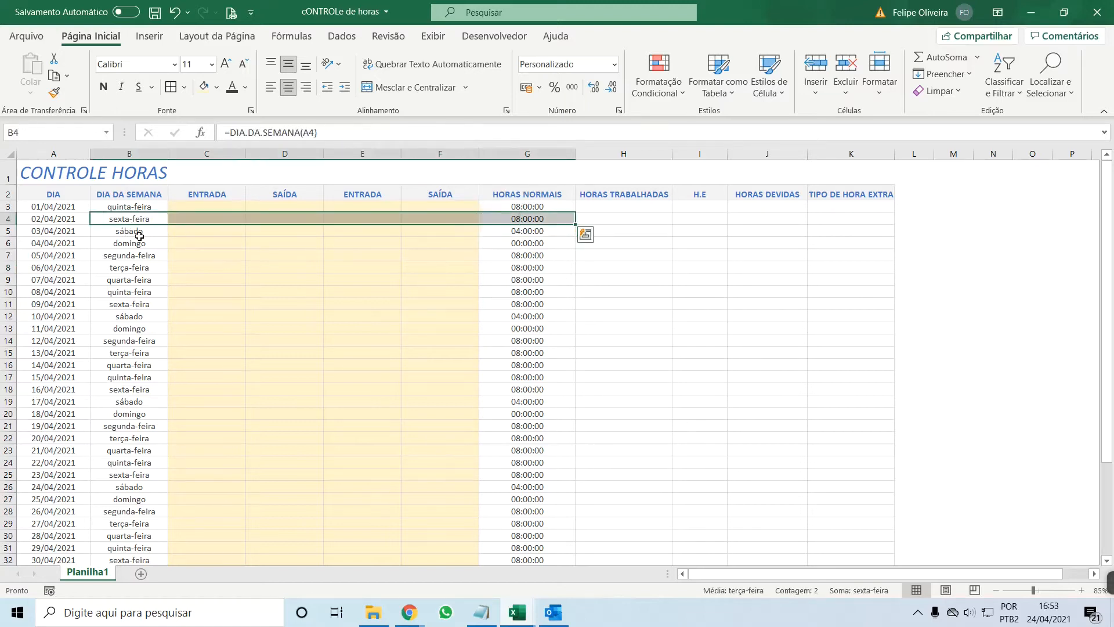
drag(137, 242, 507, 247)
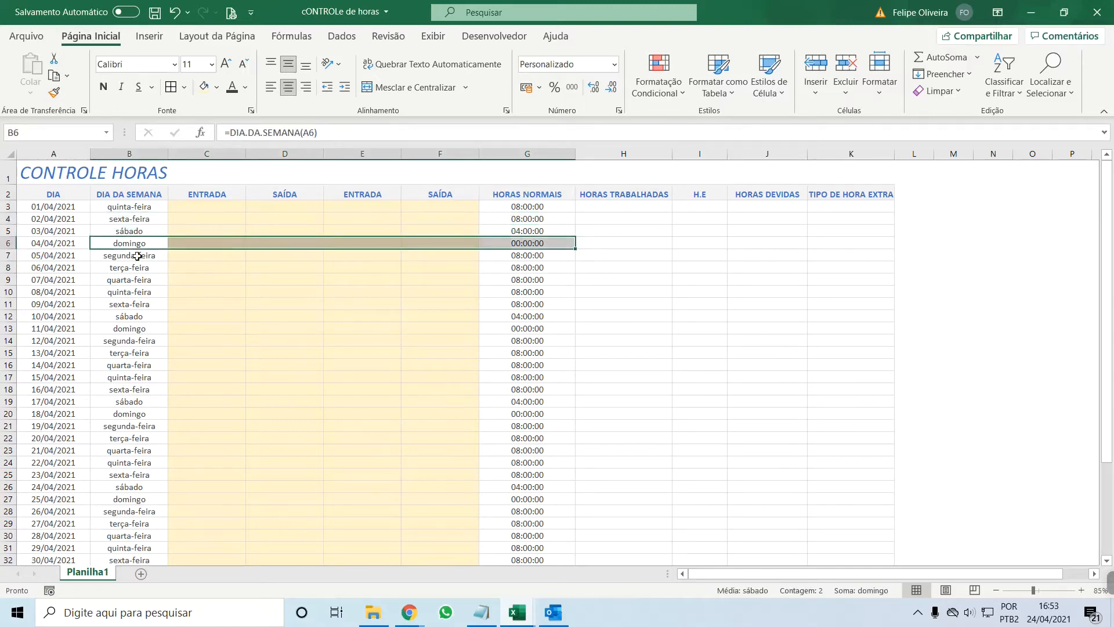
click(148, 232)
drag(149, 233, 492, 228)
click(511, 231)
scroll(114, 492, down, 4)
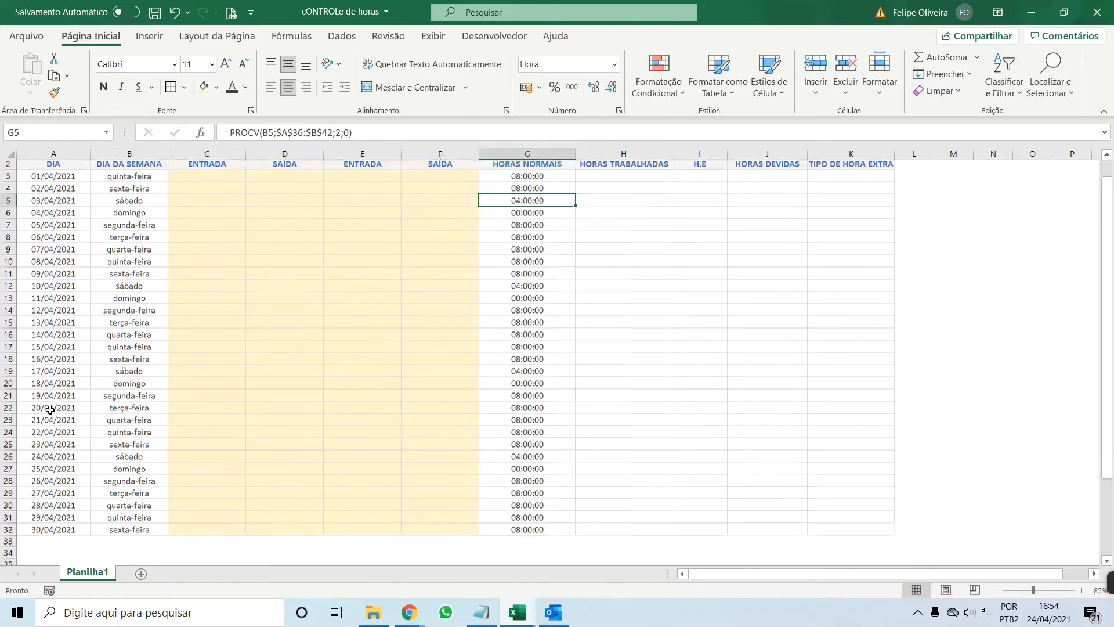
drag(131, 444, 128, 491)
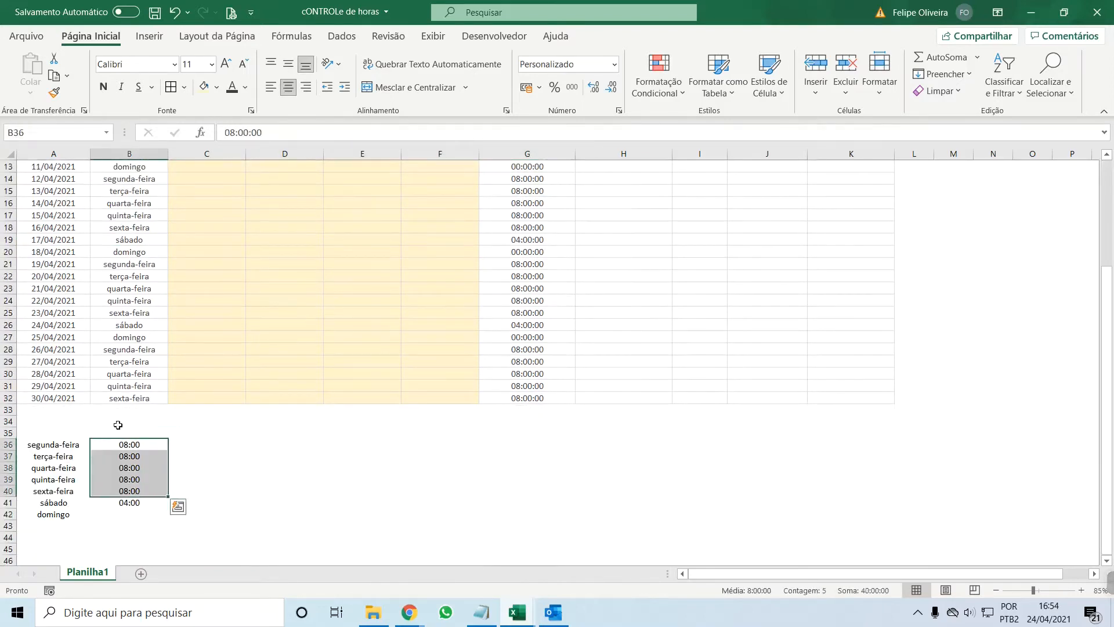
scroll(437, 262, up, 4)
scroll(291, 380, down, 9)
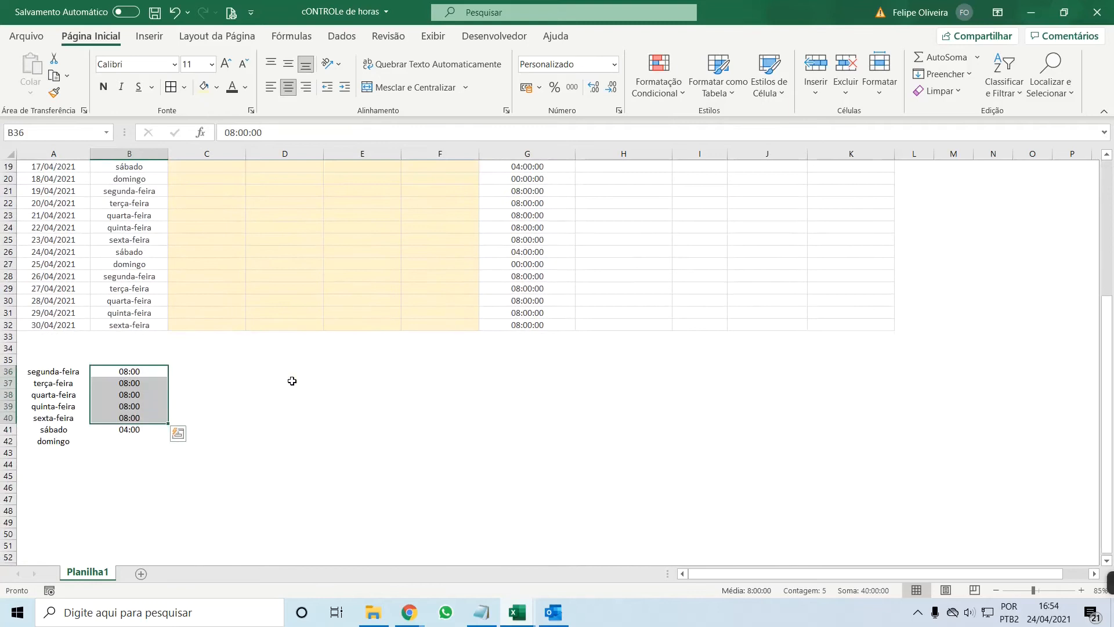
Enter segunda-feira as plain text in A36 of the weekday schedule.
key(Left)
scroll(156, 378, up, 2)
click(94, 334)
drag(71, 300, 63, 313)
click(51, 337)
text(segunda-feir)
key(Return)
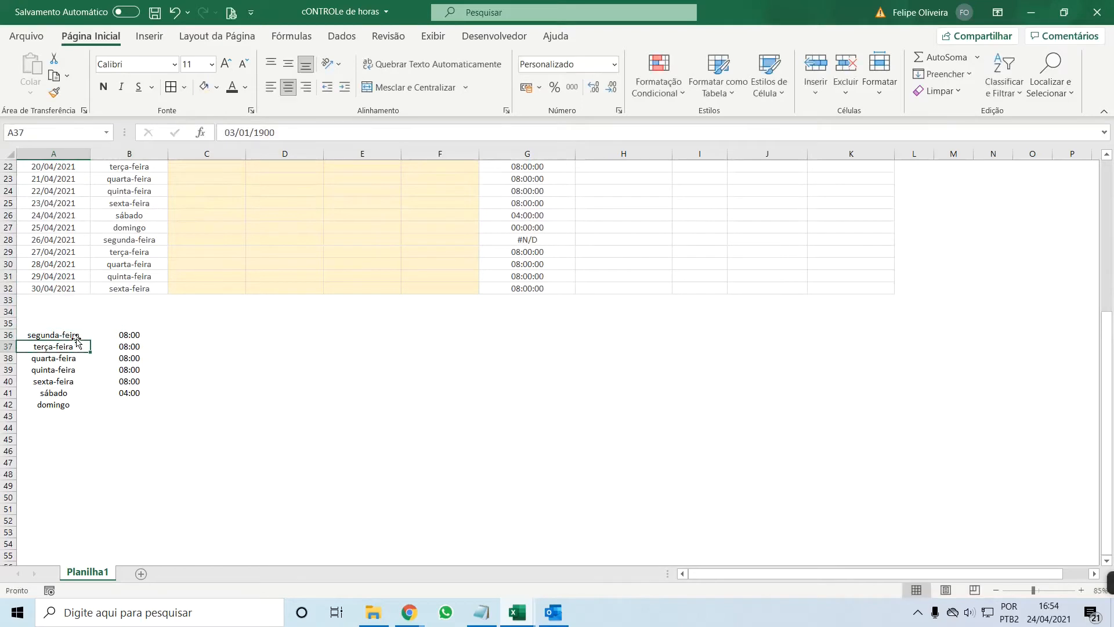
Examine the HORAS NORMAIS results of the segunda-feira rows against the schedule entry in A36:B36.
scroll(110, 374, up, 1)
drag(45, 369, 129, 371)
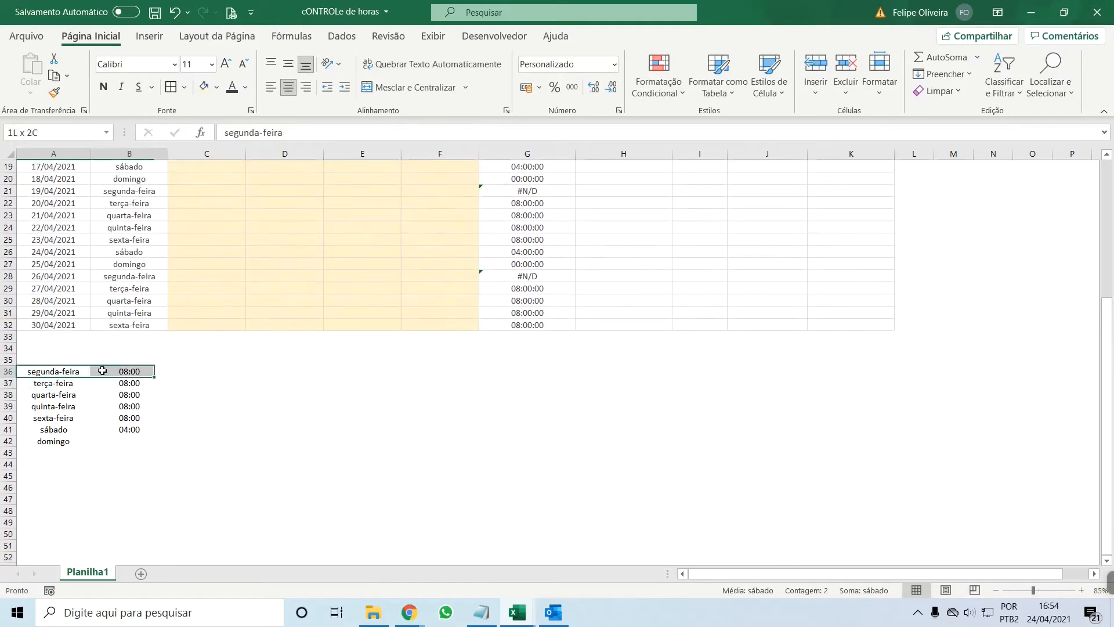
scroll(525, 272, up, 1)
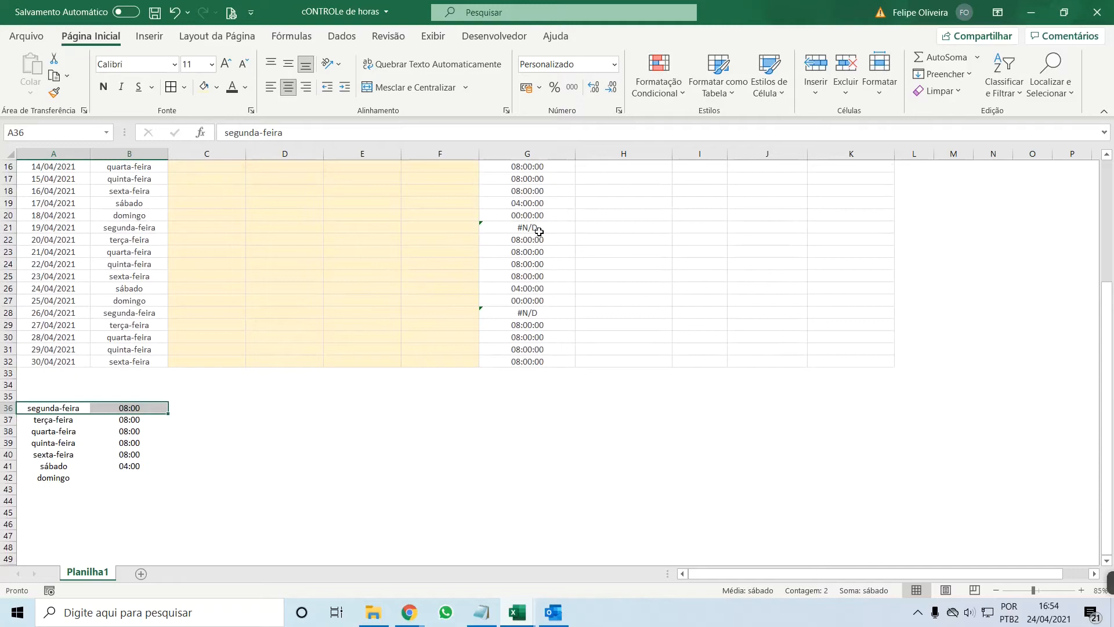
scroll(535, 232, up, 5)
scroll(557, 246, down, 3)
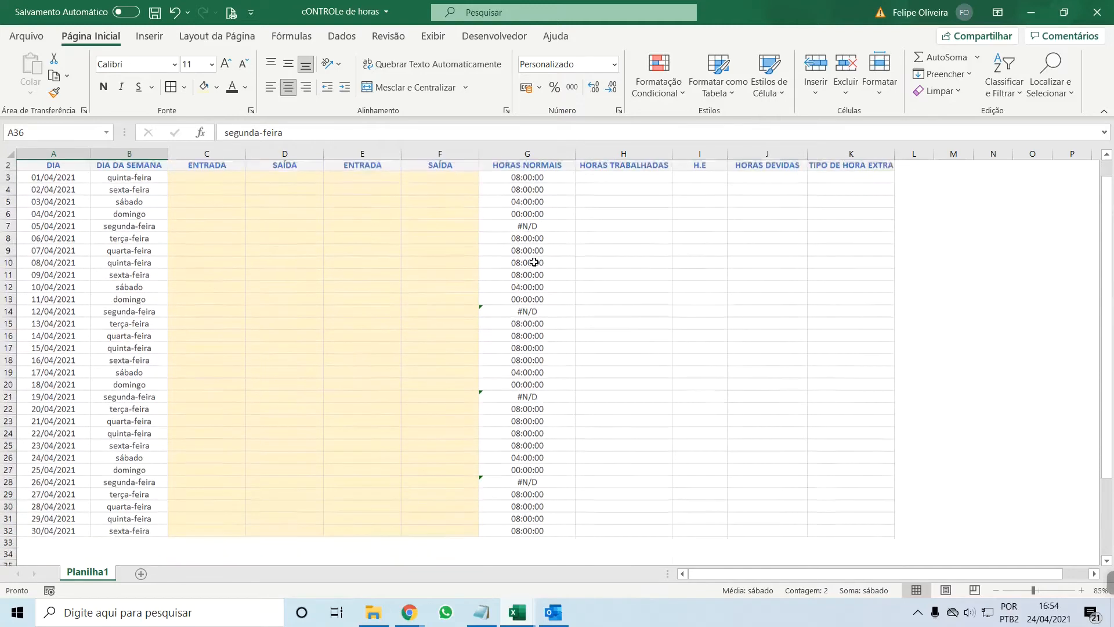
drag(475, 390, 198, 393)
Try the General number format on the weekday formula in B28, and undo it.
click(153, 386)
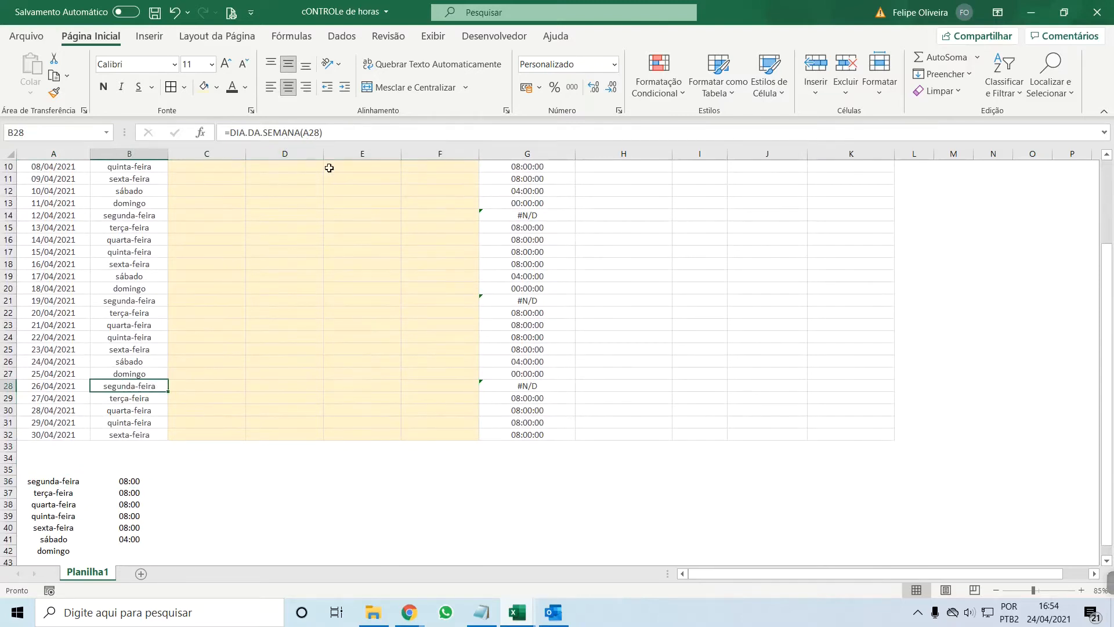
key(ctrl+1)
click(65, 189)
key(Return)
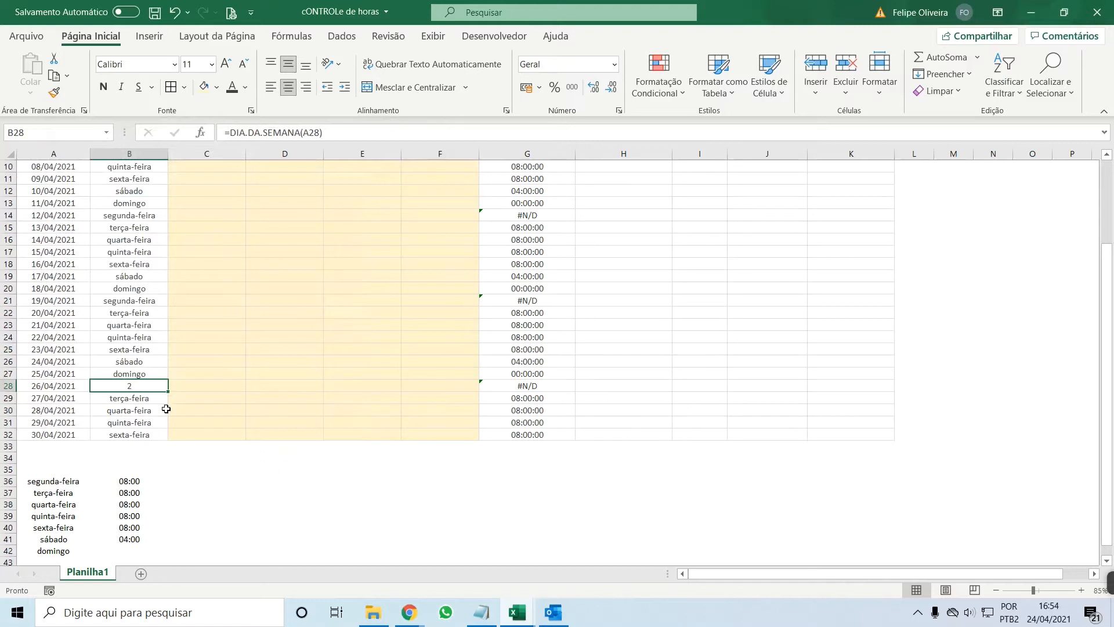
key(ctrl+z)
Copy the weekday in B28 and paste it as a value only into A36 of the schedule.
key(ctrl+c)
right_click(67, 484)
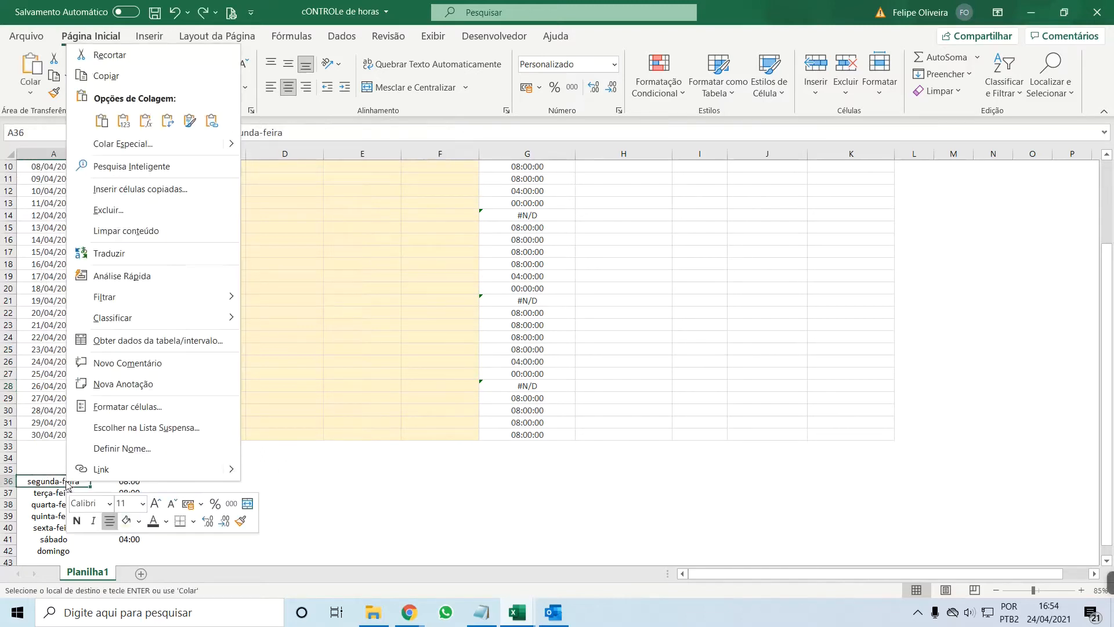
click(124, 123)
click(236, 372)
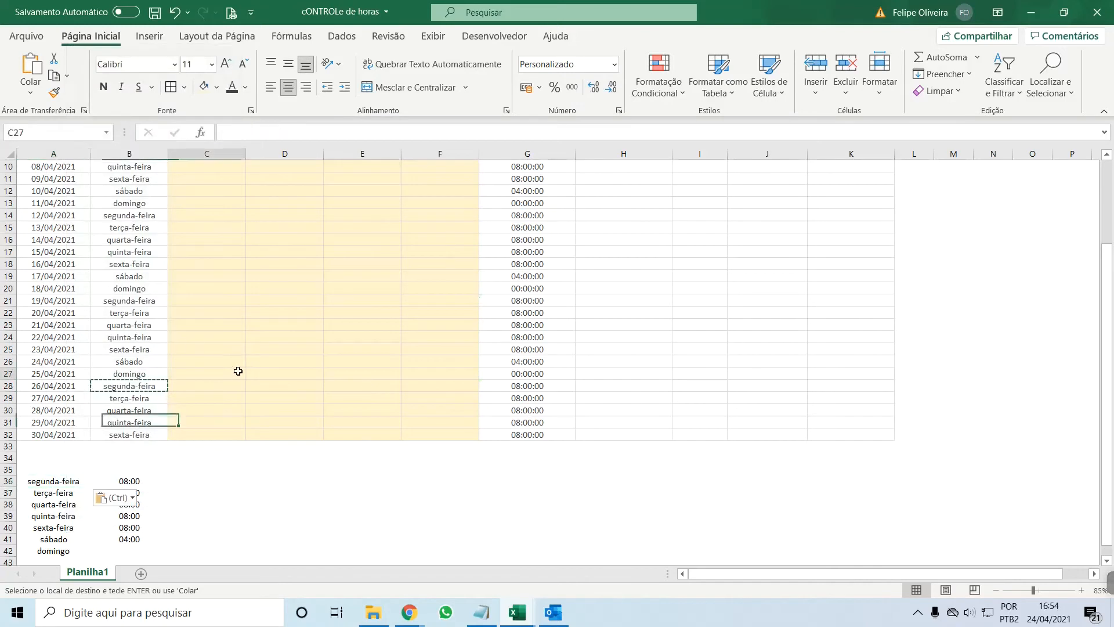
click(525, 261)
click(406, 480)
click(406, 503)
key(Escape)
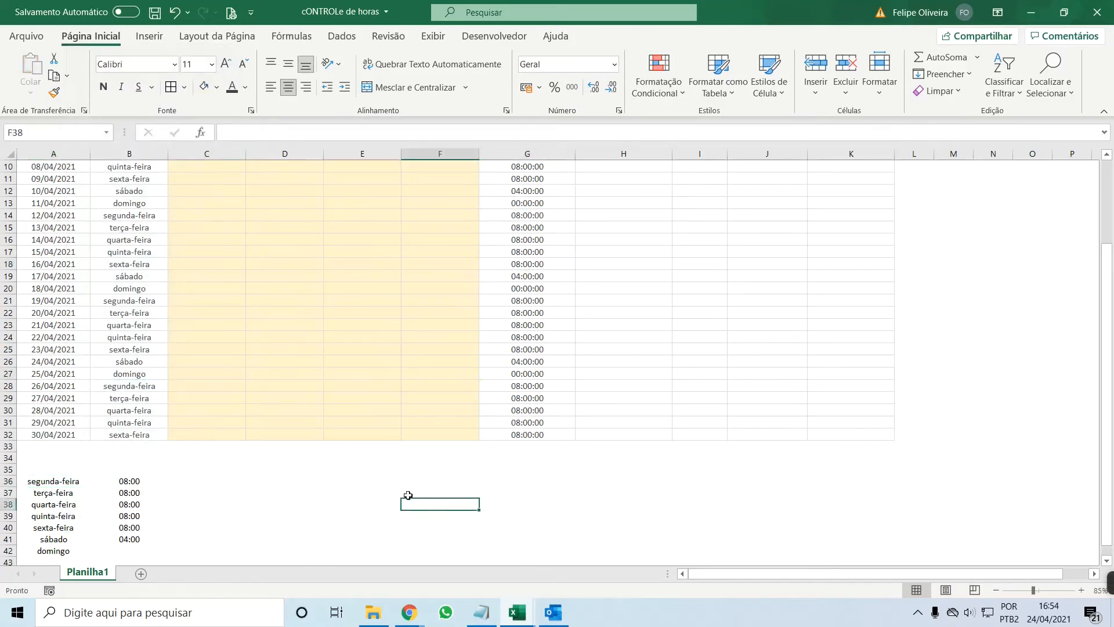
Set the first date of the timesheet in A3 to 01/06/2021.
scroll(367, 451, up, 3)
click(440, 243)
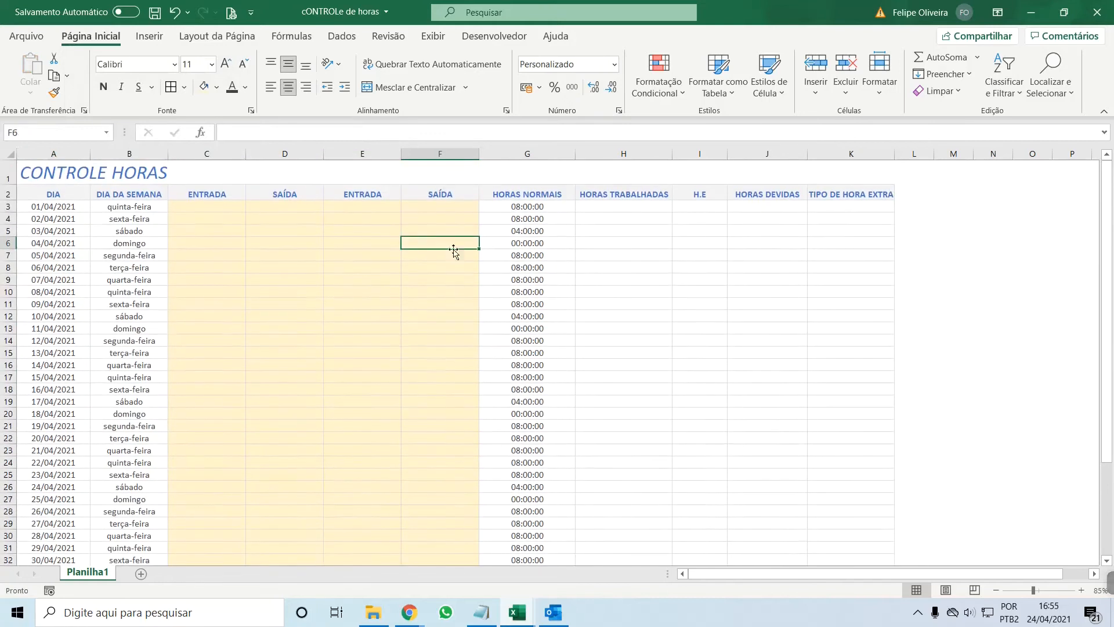
click(554, 206)
click(28, 209)
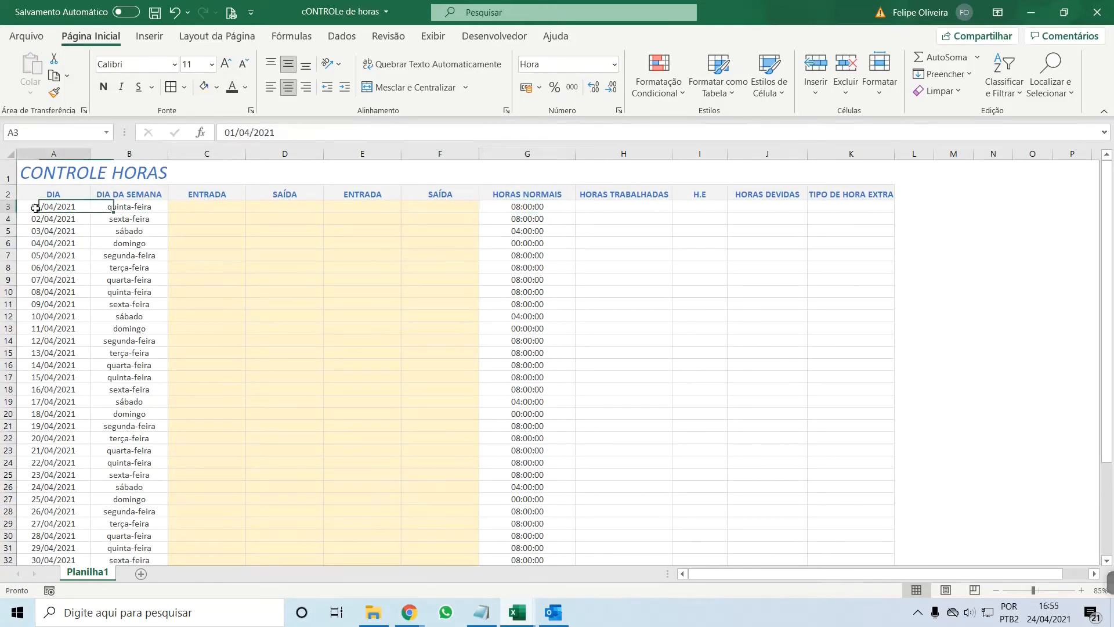
click(249, 132)
text(6)
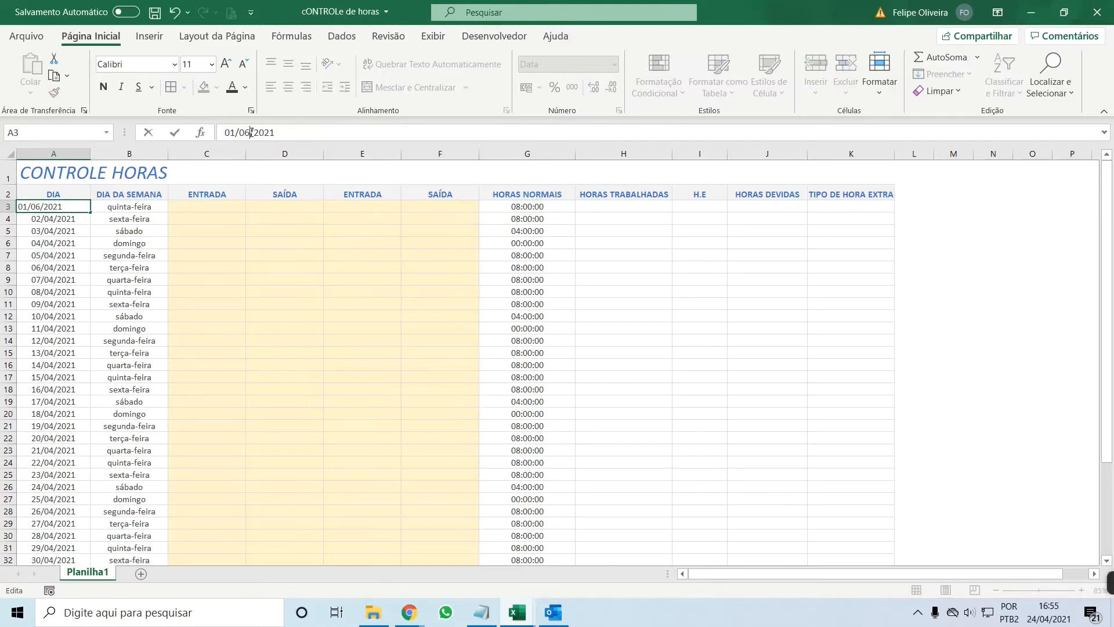
key(Return)
Check the weekdays and normal hours for the changed month, and undo the date change in A3.
drag(549, 219, 515, 282)
drag(131, 228, 124, 304)
click(70, 207)
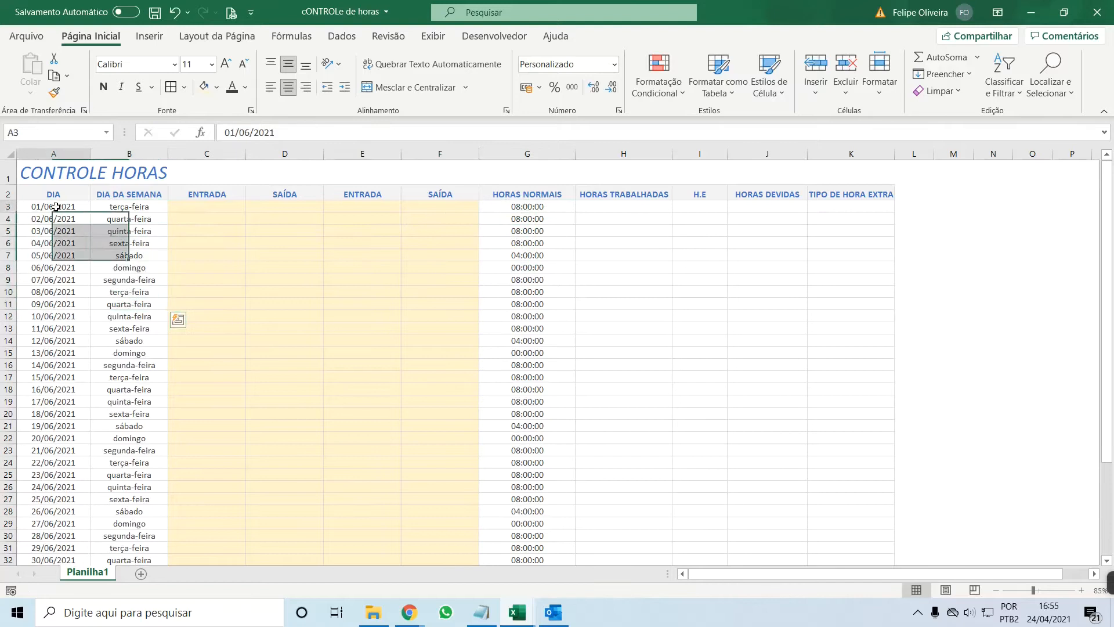
key(ctrl+z)
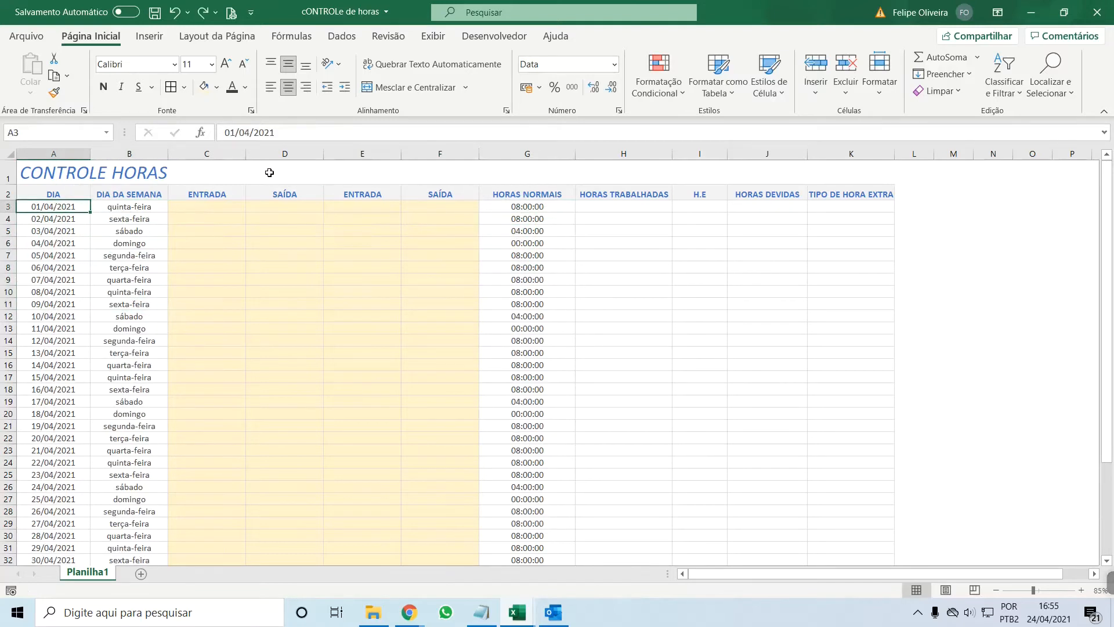
Format the ENTRADA and SAÍDA cells C3:F32 with the Hora category's *13:30:55 time format.
click(239, 207)
scroll(310, 307, down, 2)
scroll(440, 440, down, 1)
shift+click(444, 435)
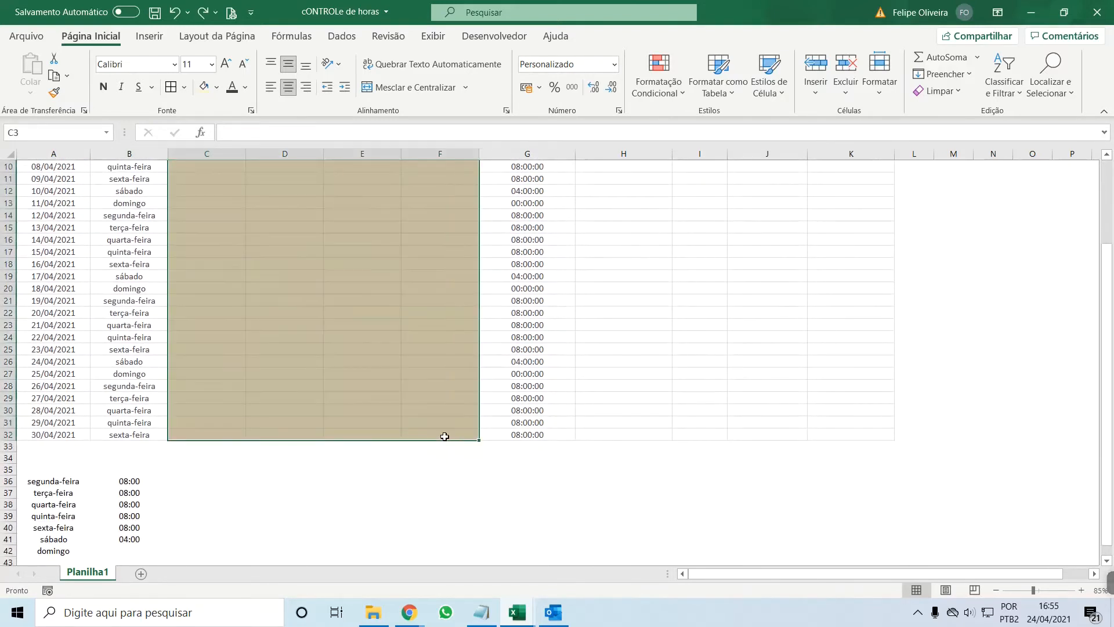
scroll(311, 336, up, 3)
key(ctrl+1)
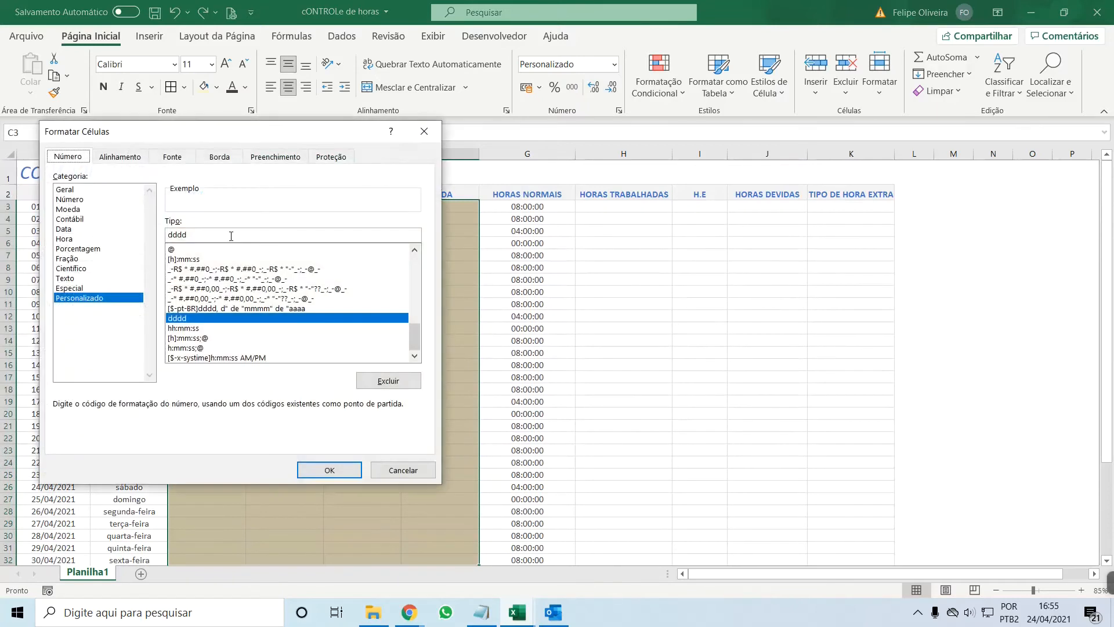
click(63, 239)
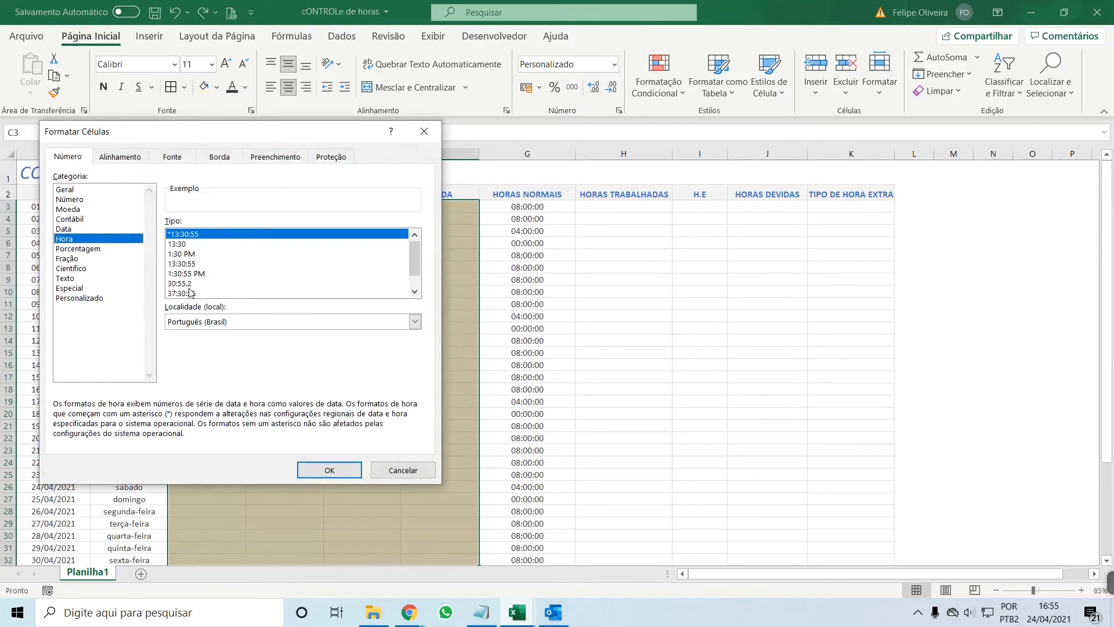
click(329, 469)
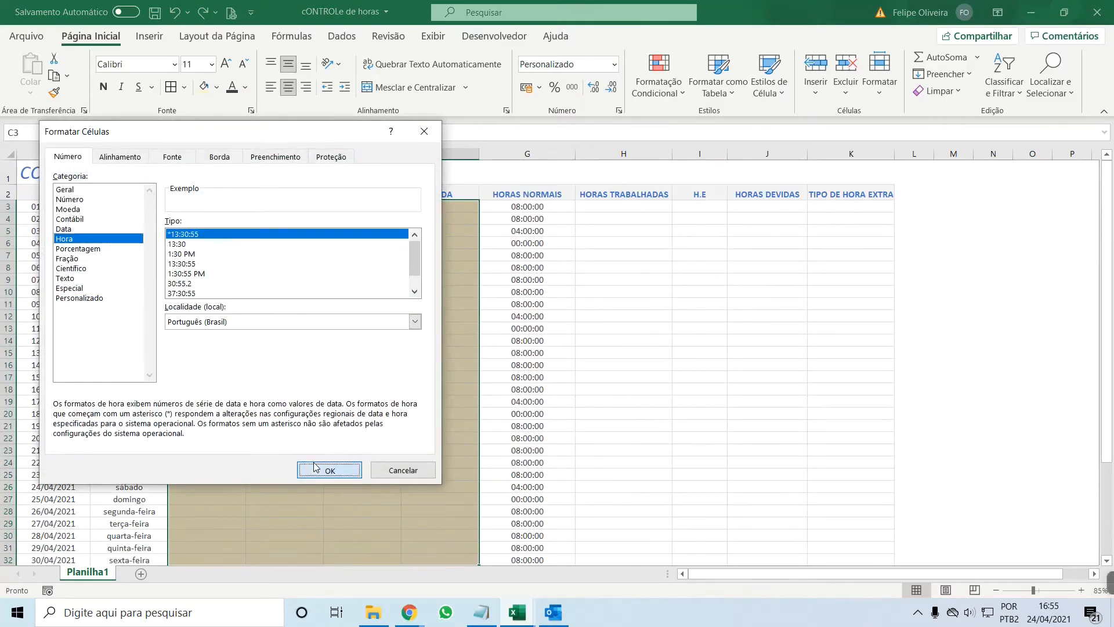
Enter the times 08:00, 12:00, 13:00 and 17:00 for 01/04/2021, and 08:00, 12:00, 13:00 and 17:30 for 02/04/2021.
key(Right)
text(12:00)
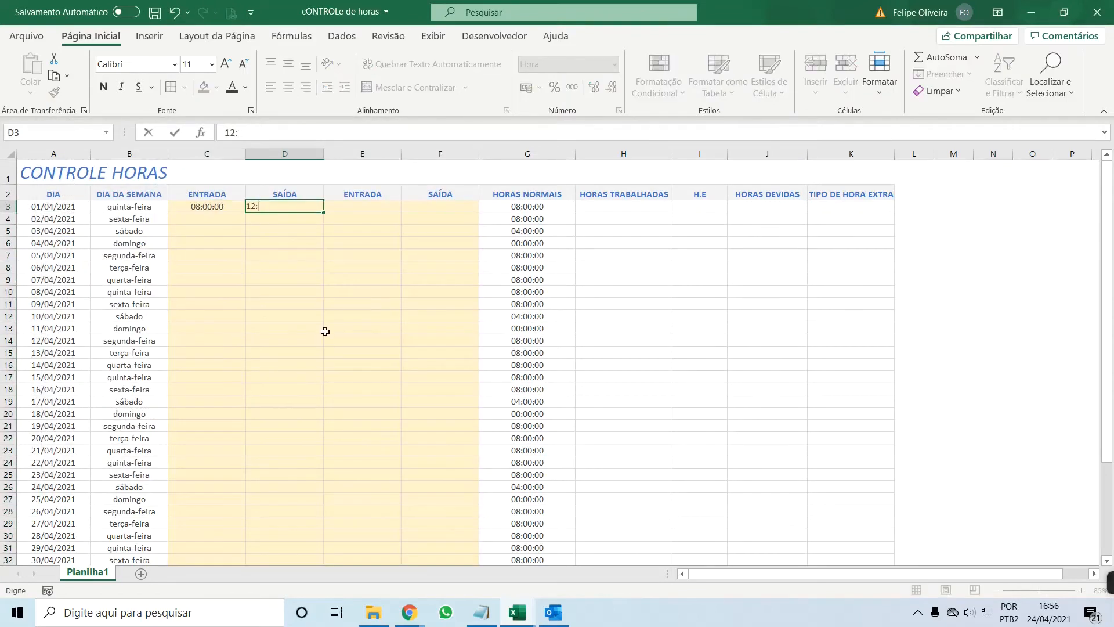
key(Tab)
text(13:00	17:00)
key(Return)
text(08:00	12:00	13:00	17:30)
key(Return)
Enter 08:00 and 13:00 for 03/04/2021, 07:00, 12:00, 13:00 and 19:00 for 05/04/2021, and 08:00, 12:00, 13:00 and 14:00 for 06/04/2021.
text(08:00)
key(Tab)
text(13:00)
key(Return)
key(Return)
text(07:00	12:00	13:00	19:00)
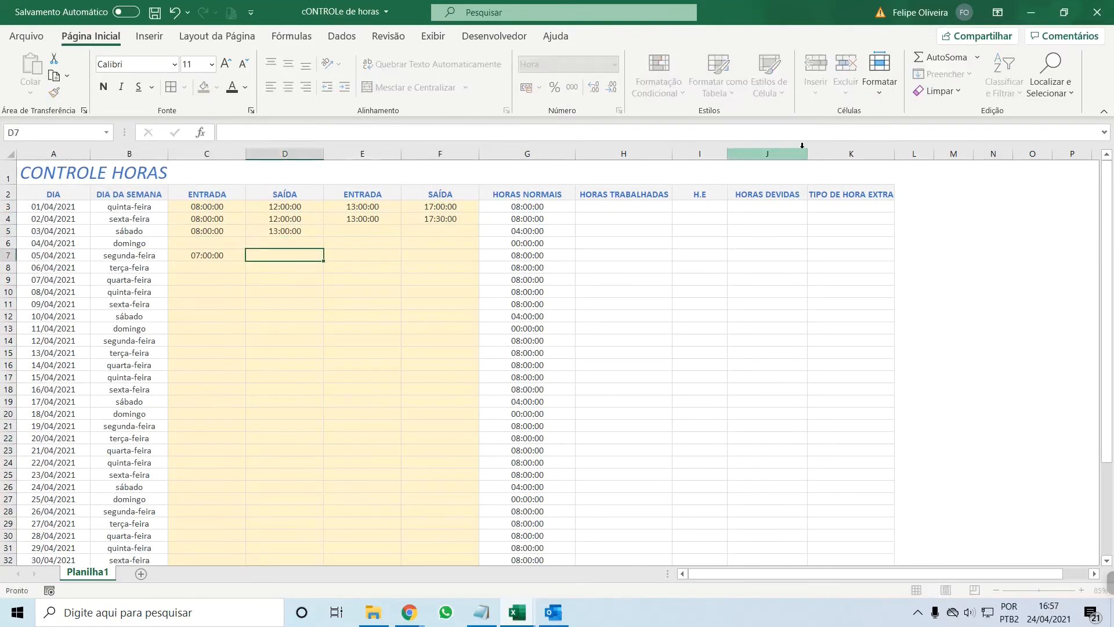
key(Return)
text(08:00	12:00	13:00	14:00)
key(Return)
Copy the entry and exit times of 01/04/2021 to 07/04/2021, 08/04/2021 and 09/04/2021.
drag(207, 206, 440, 206)
key(ctrl+c)
click(225, 281)
key(ctrl+v)
key(Down)
key(ctrl+v)
key(Down)
key(ctrl+v)
Enter 08:00 and 12:00 for 10/04/2021, and copy the times in C7:F12 to C14:F19 and C22:F27.
click(238, 230)
drag(207, 255, 440, 316)
key(ctrl+c)
click(623, 267)
click(620, 242)
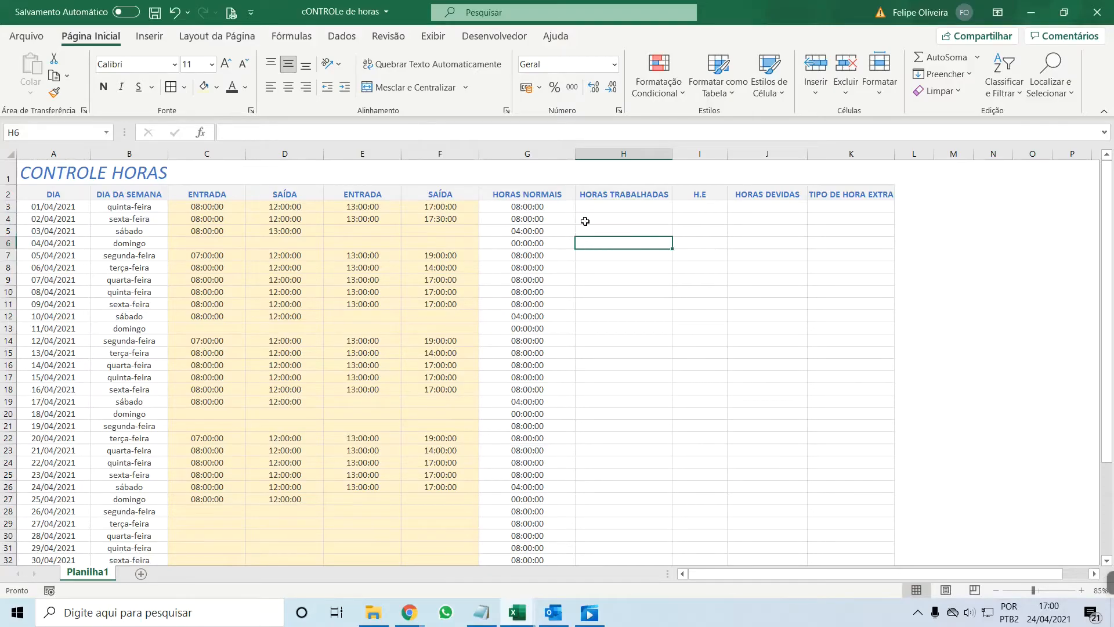
Calculate the worked hours for 01/04/2021 in H3 with the formula =D3-C3+F3-E3.
click(600, 204)
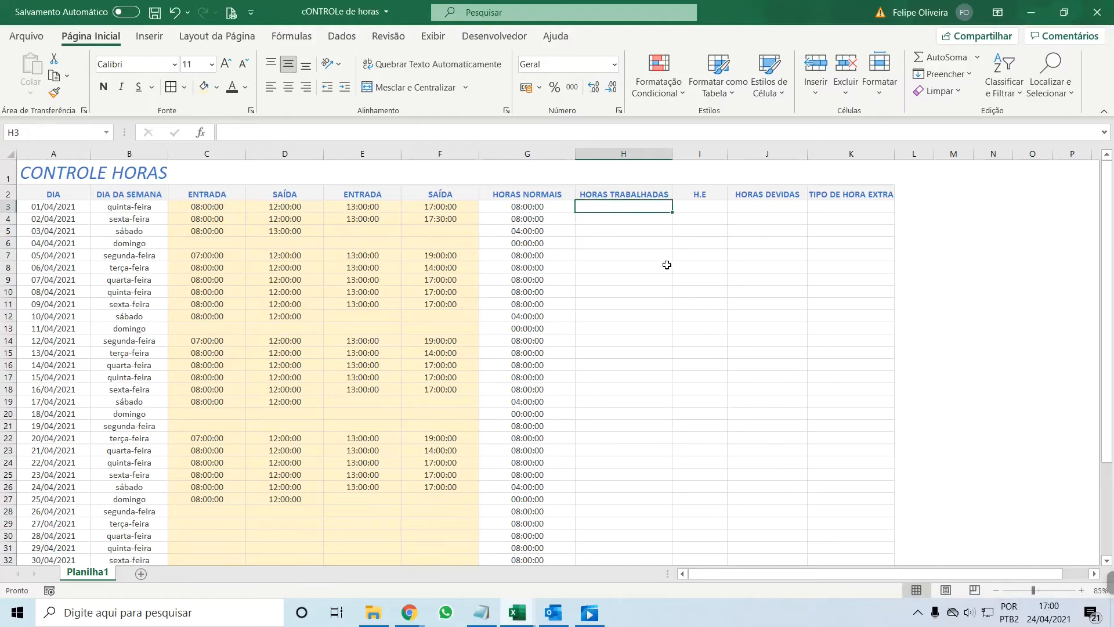
text(=)
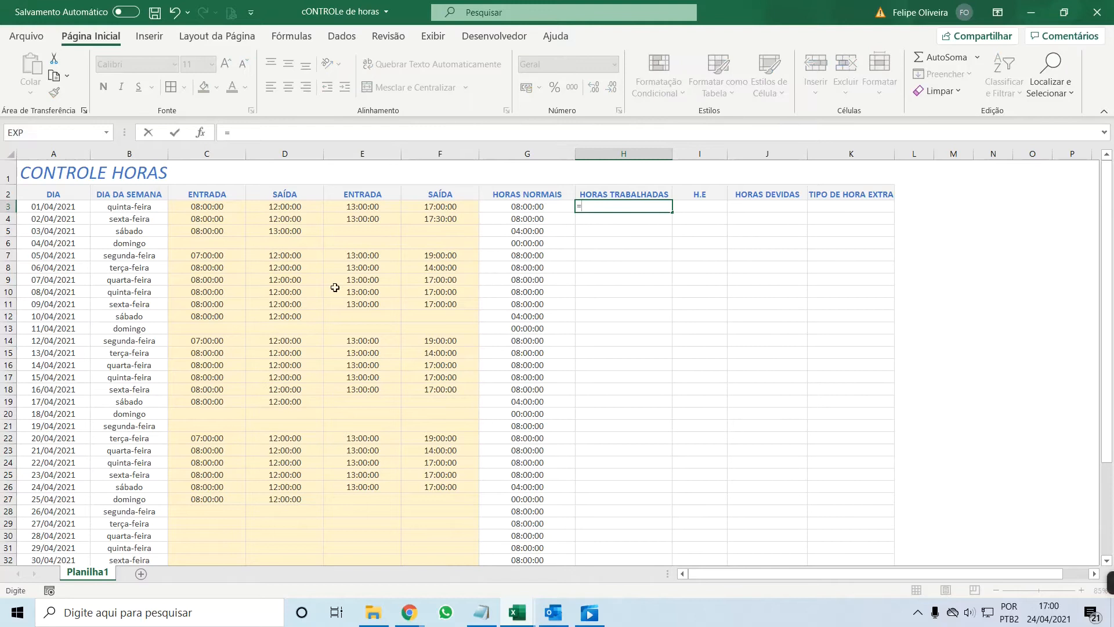
click(274, 207)
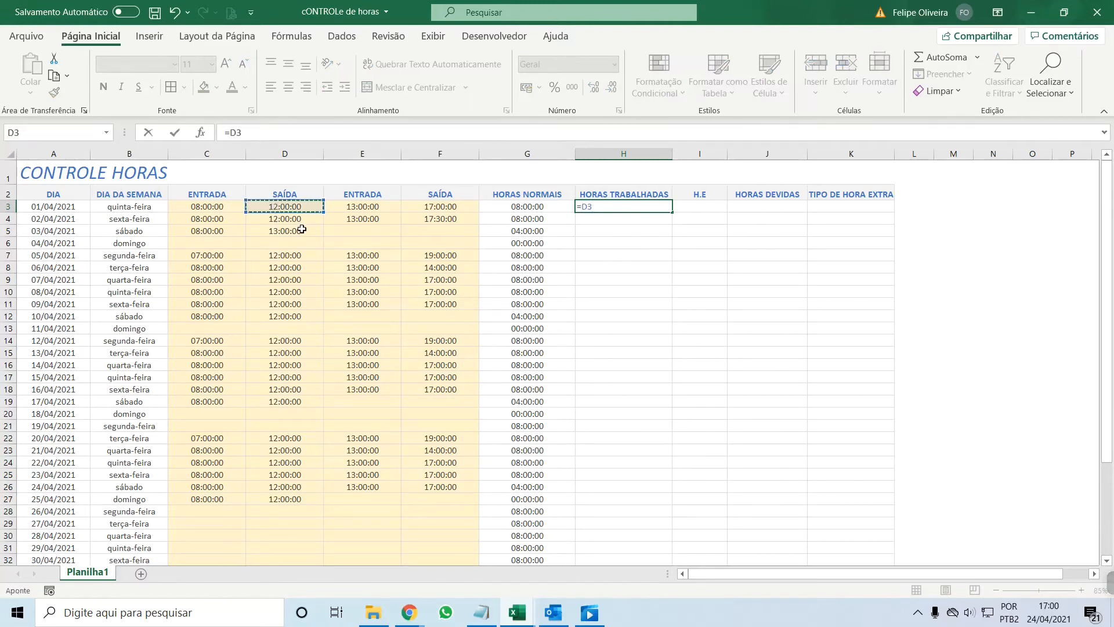
text(-)
click(196, 209)
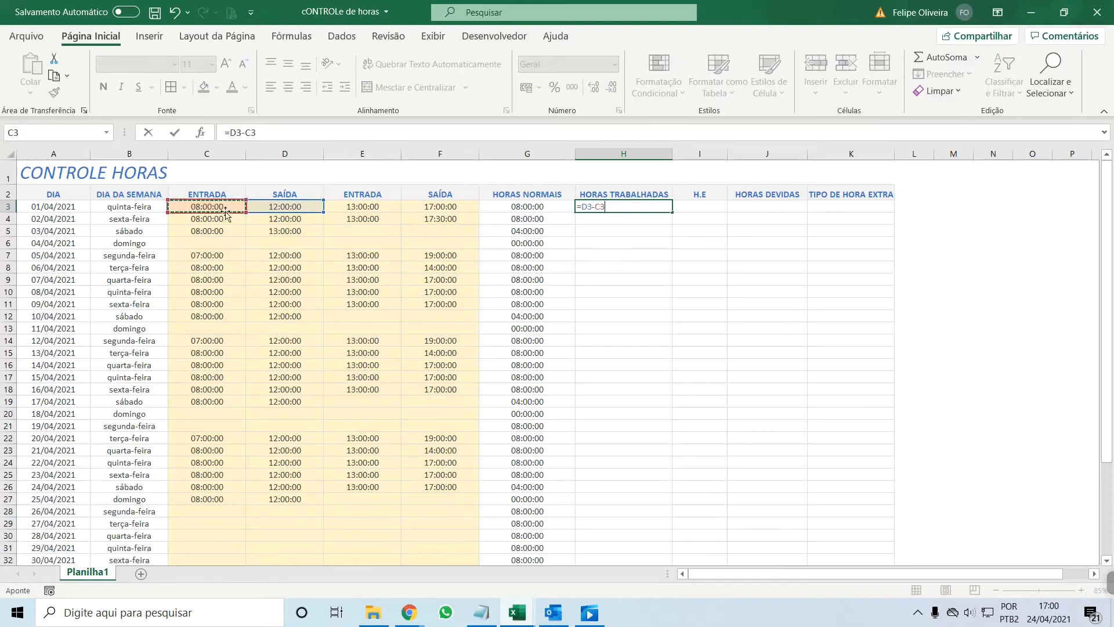
text(+)
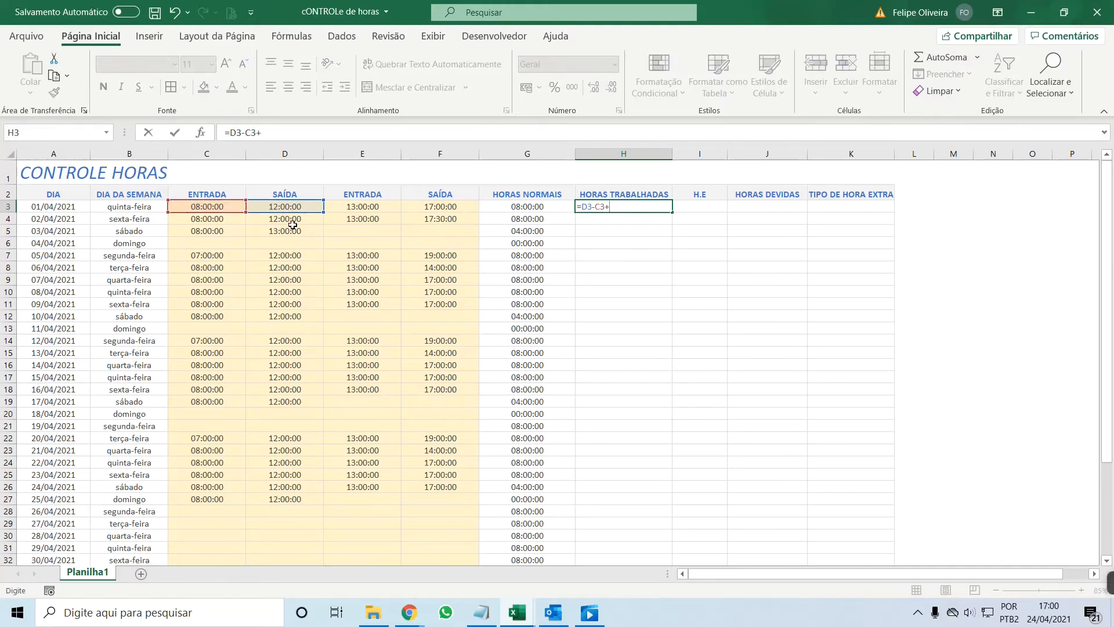
click(440, 207)
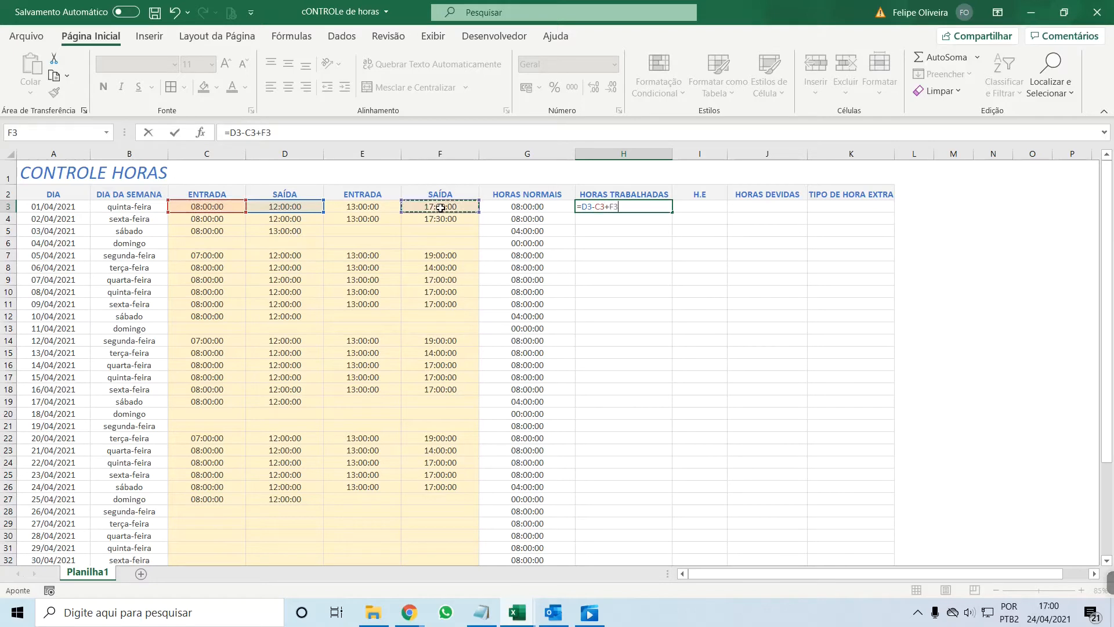
text(-)
click(364, 208)
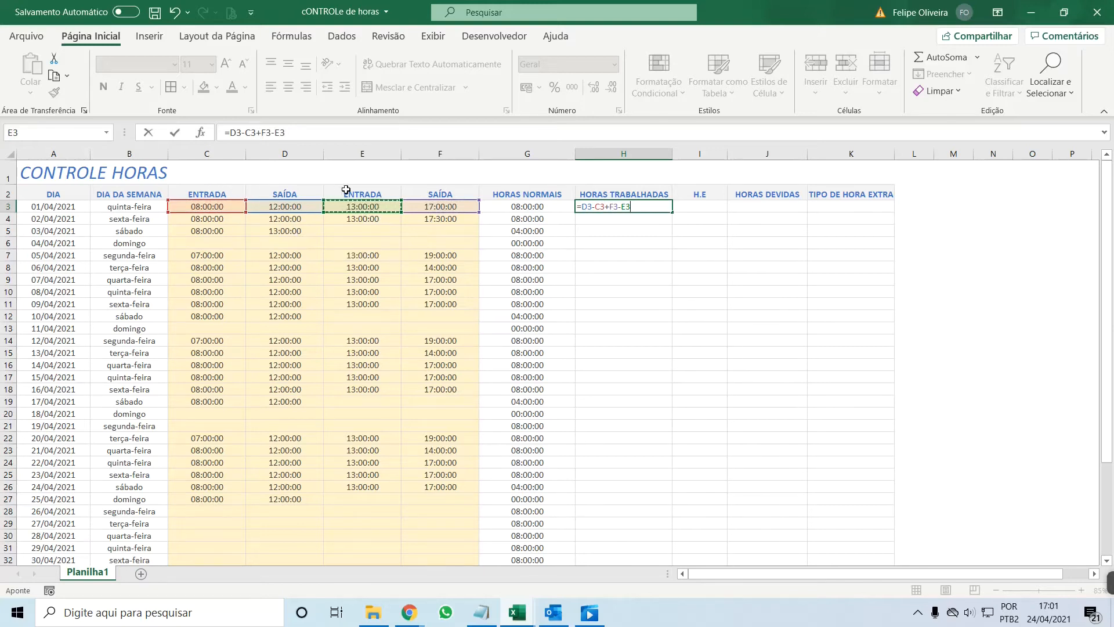
key(Return)
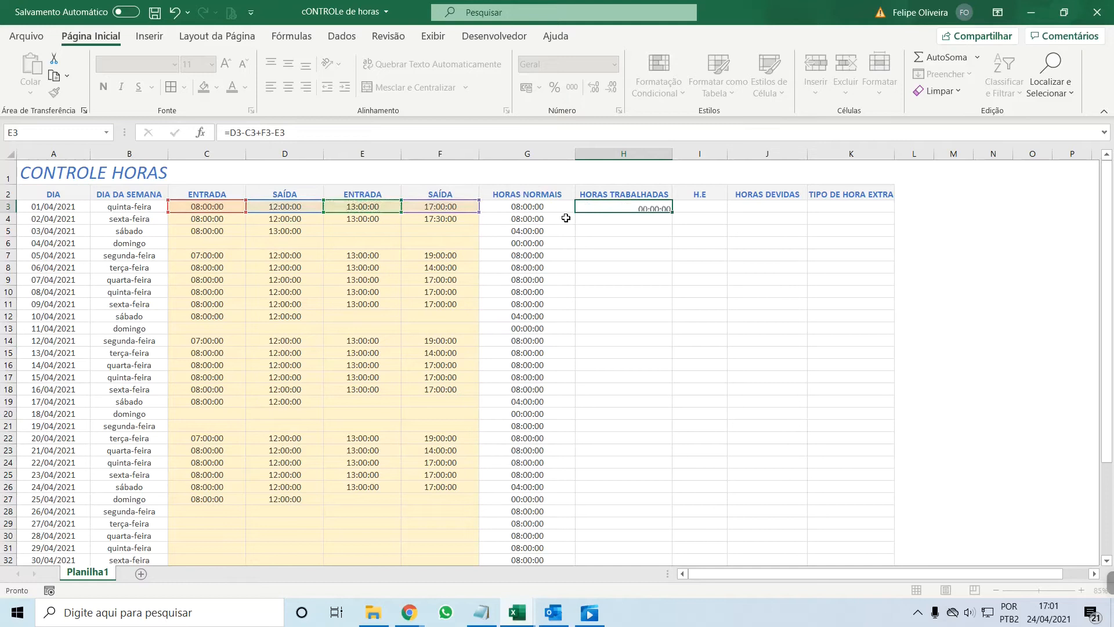
Center the worked hours in H3 horizontally and fill the formula down to H32.
click(595, 204)
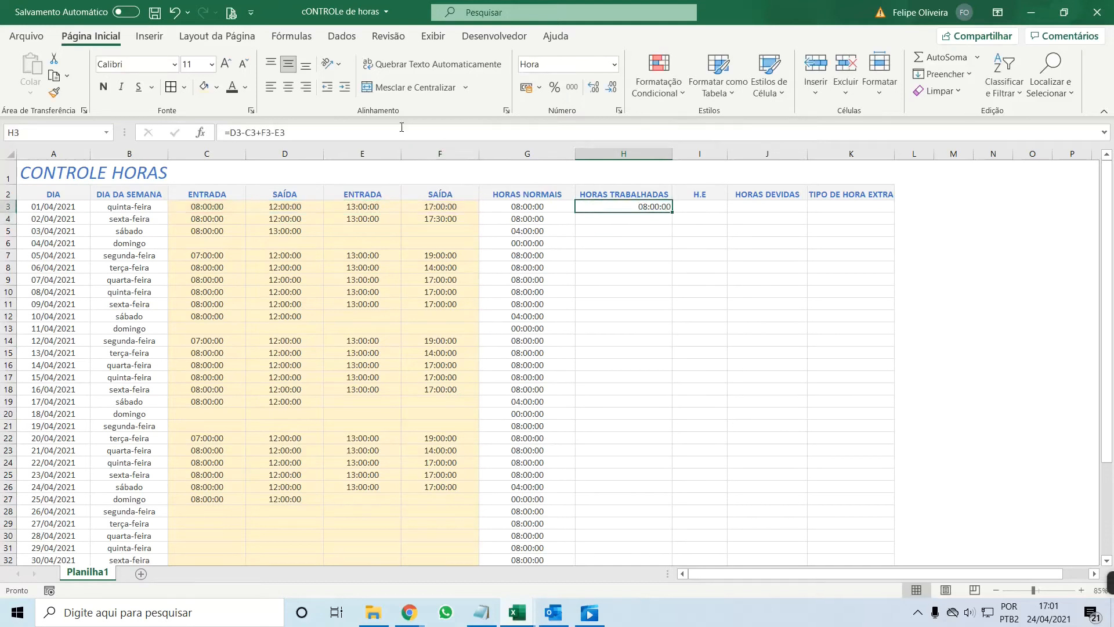
click(292, 91)
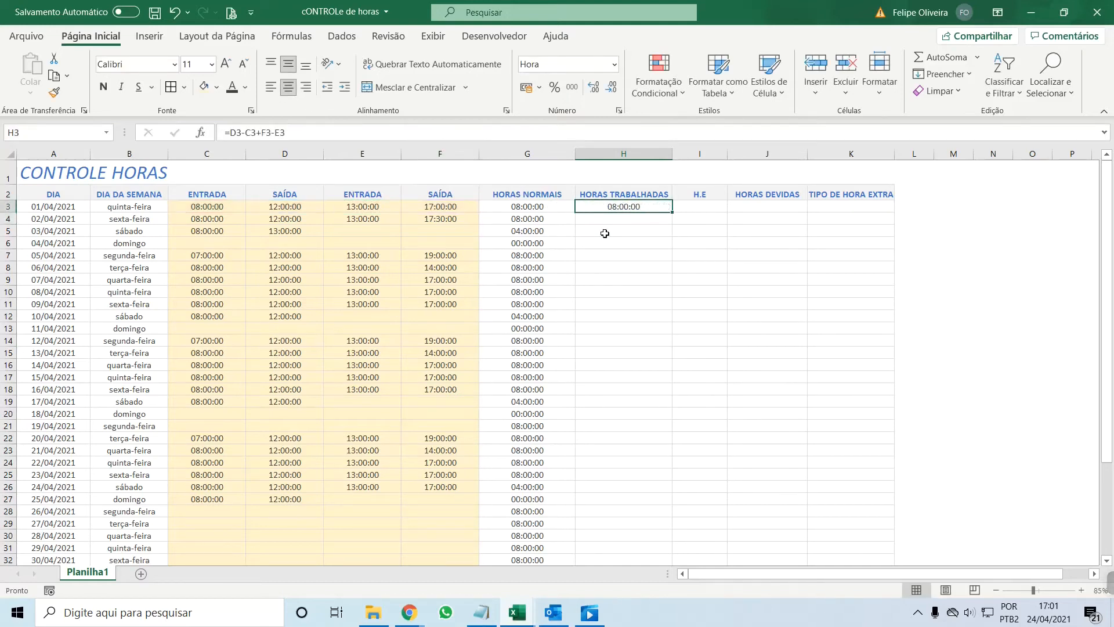
scroll(620, 381, down, 2)
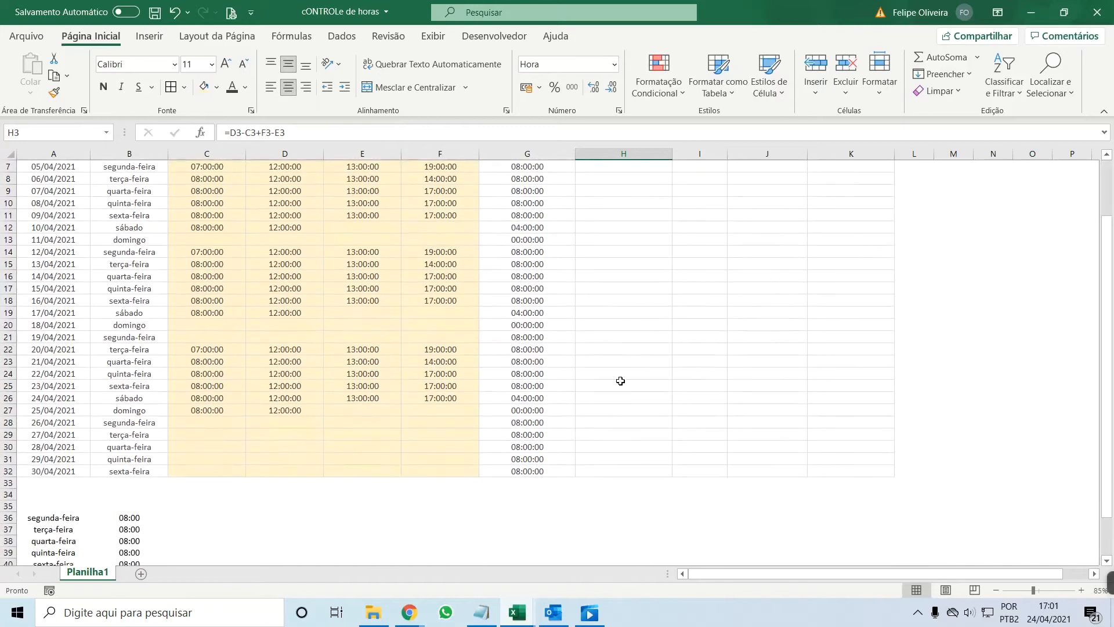
shift+click(601, 474)
key(ctrl+d)
scroll(662, 394, up, 2)
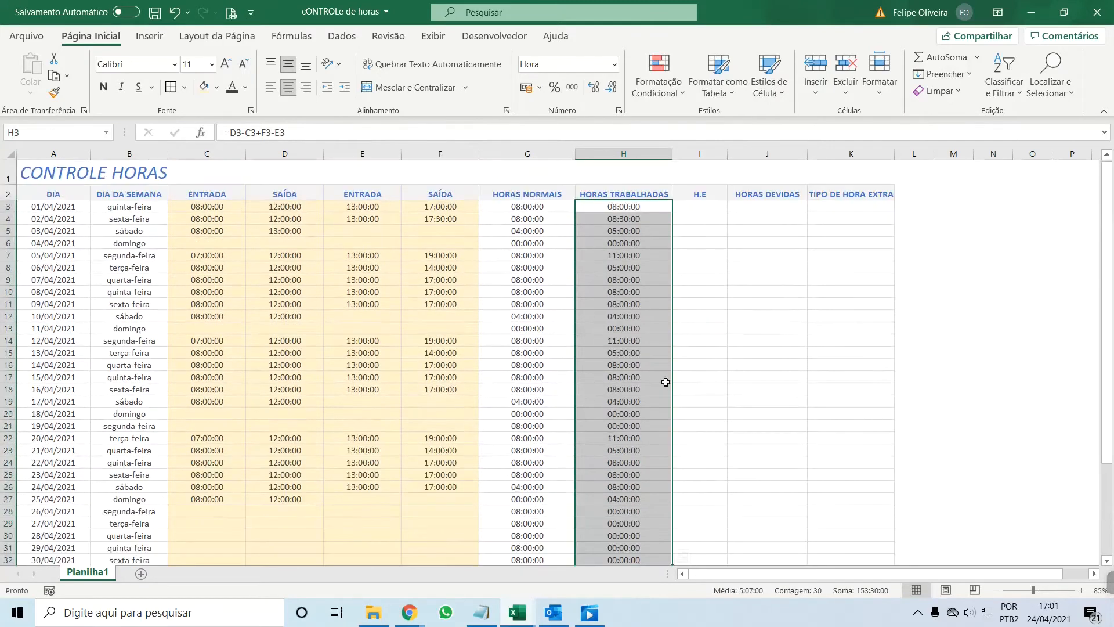
Compare the HORAS TRABALHADAS values with HORAS NORMAIS for several days, including Saturday and Sunday.
click(638, 277)
click(625, 221)
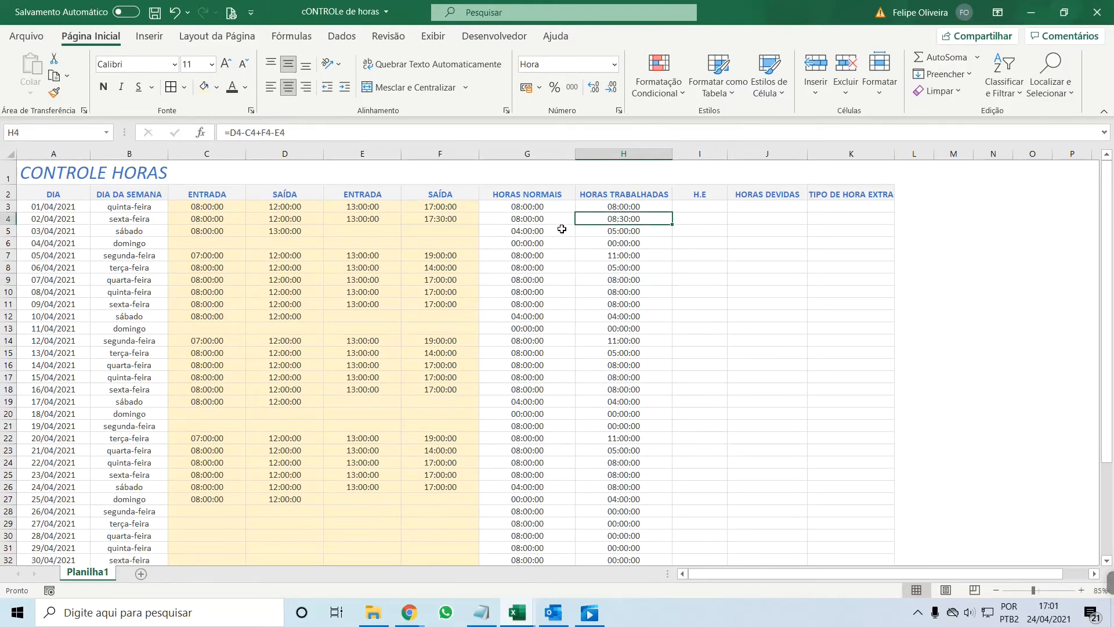
click(504, 222)
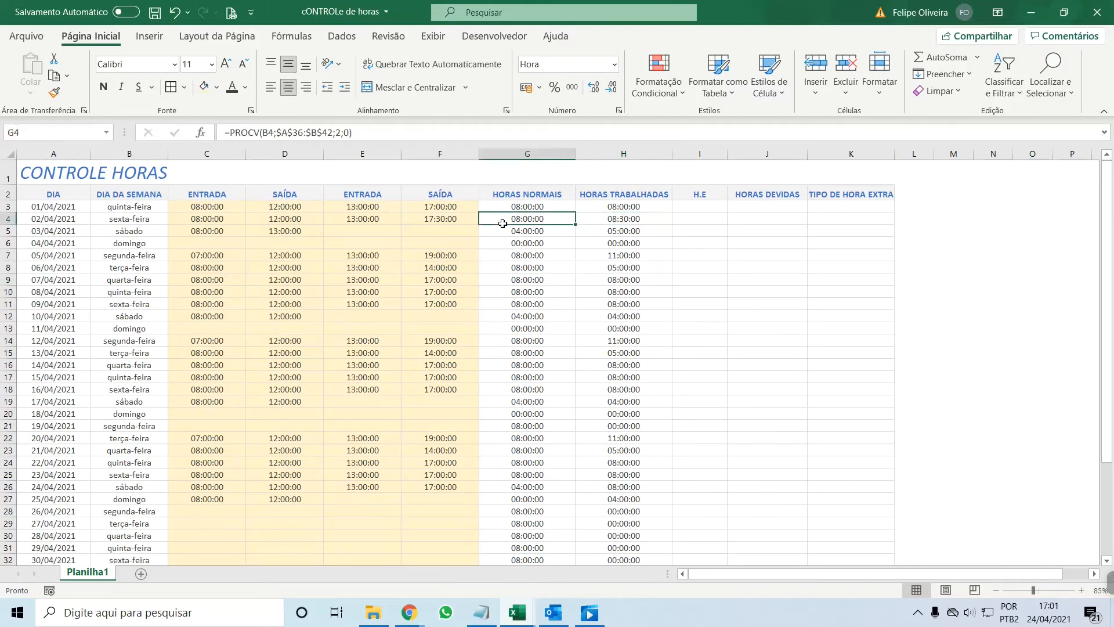
click(609, 220)
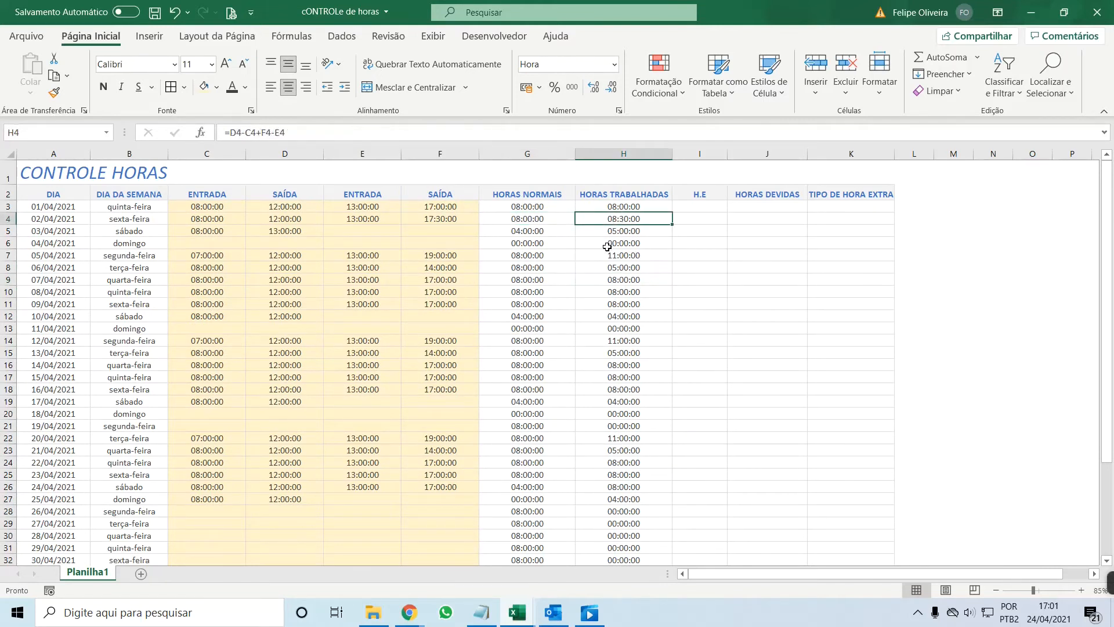
click(533, 232)
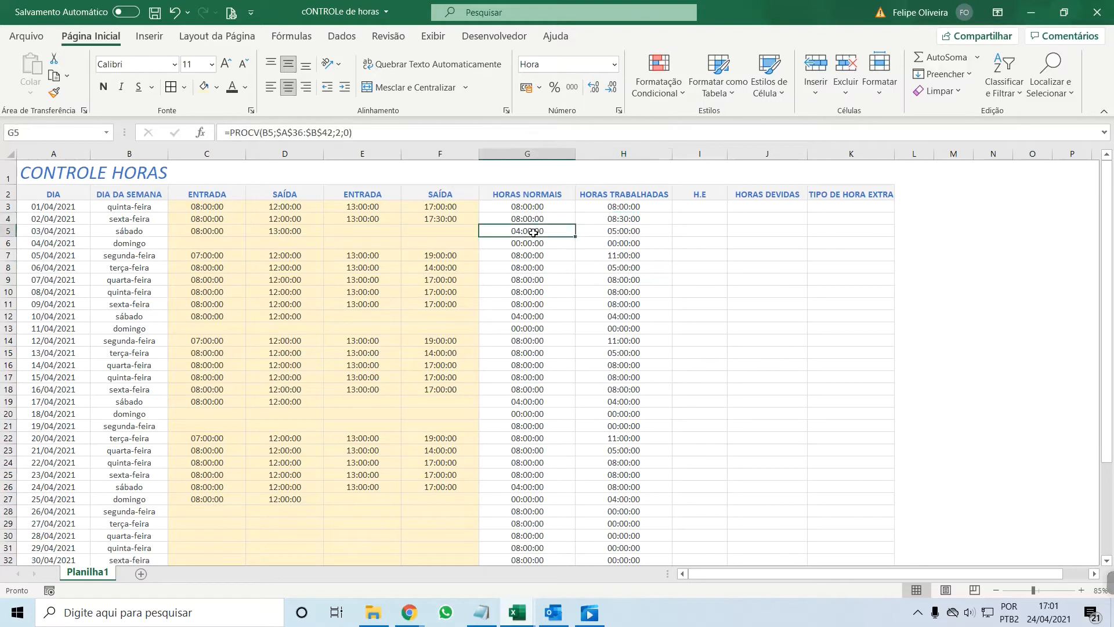
click(638, 232)
key(Down)
key(Down)
key(Down)
key(Down)
key(Down)
key(Down)
key(Down)
key(Down)
key(Down)
key(Down)
key(Down)
key(Down)
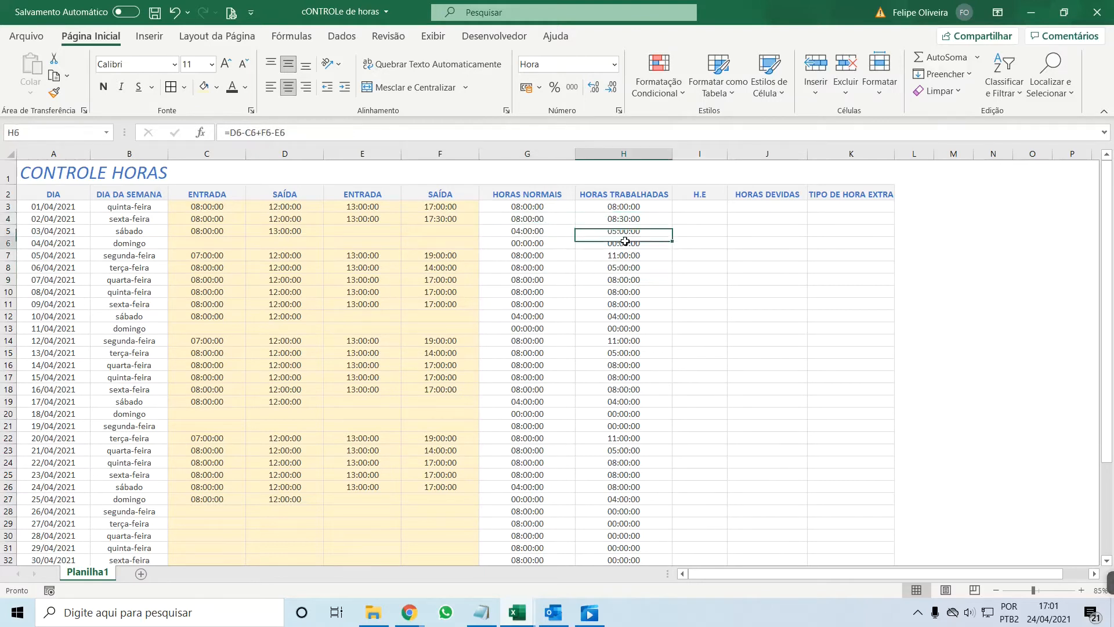
click(610, 243)
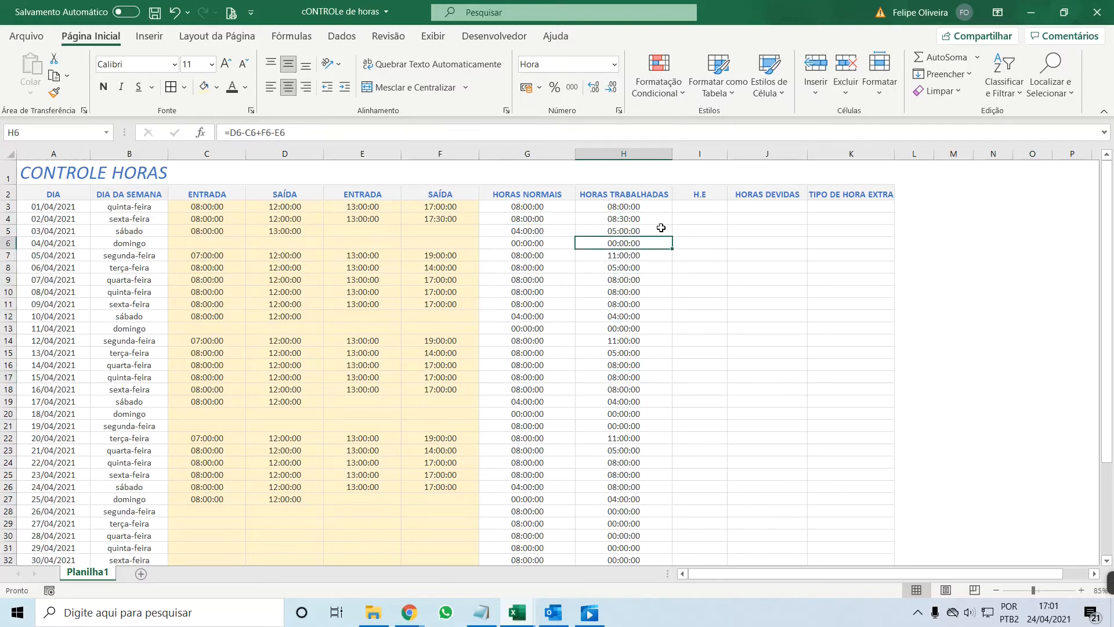
Calculate the overtime in I3 with =SE(H3>G3;H3-G3;""), leaving the cell blank when no extra hours were worked.
click(688, 208)
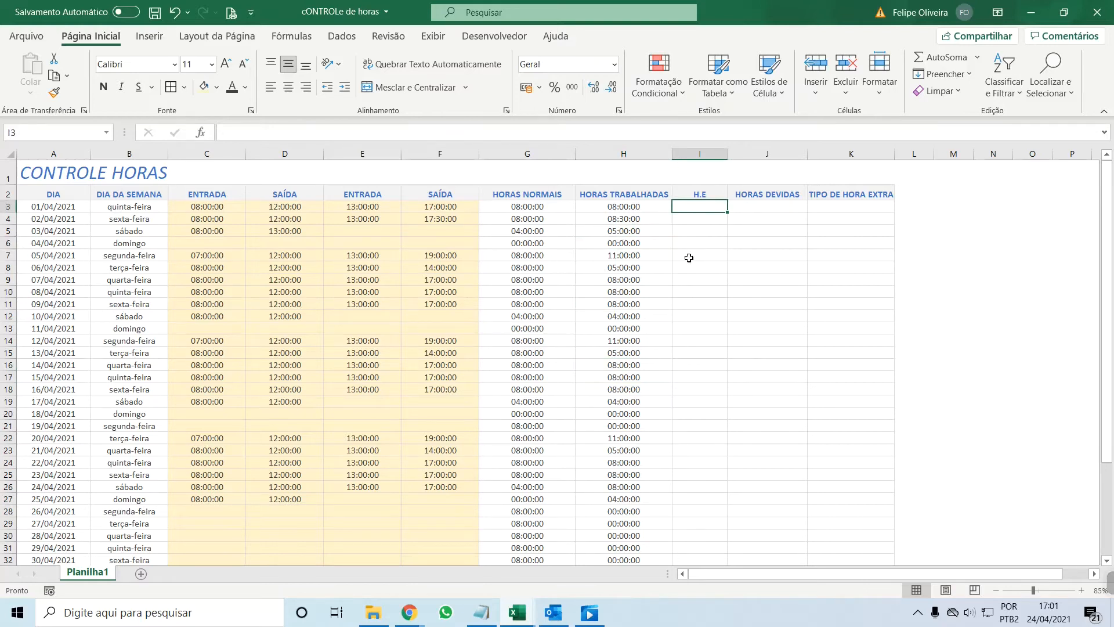
text(=se)
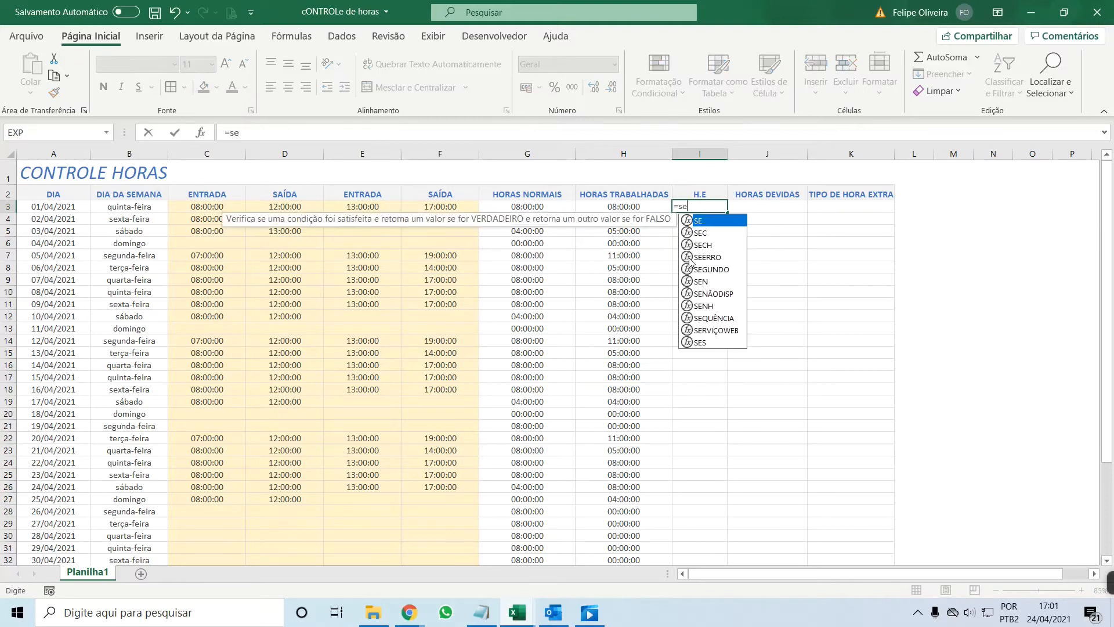
text(()
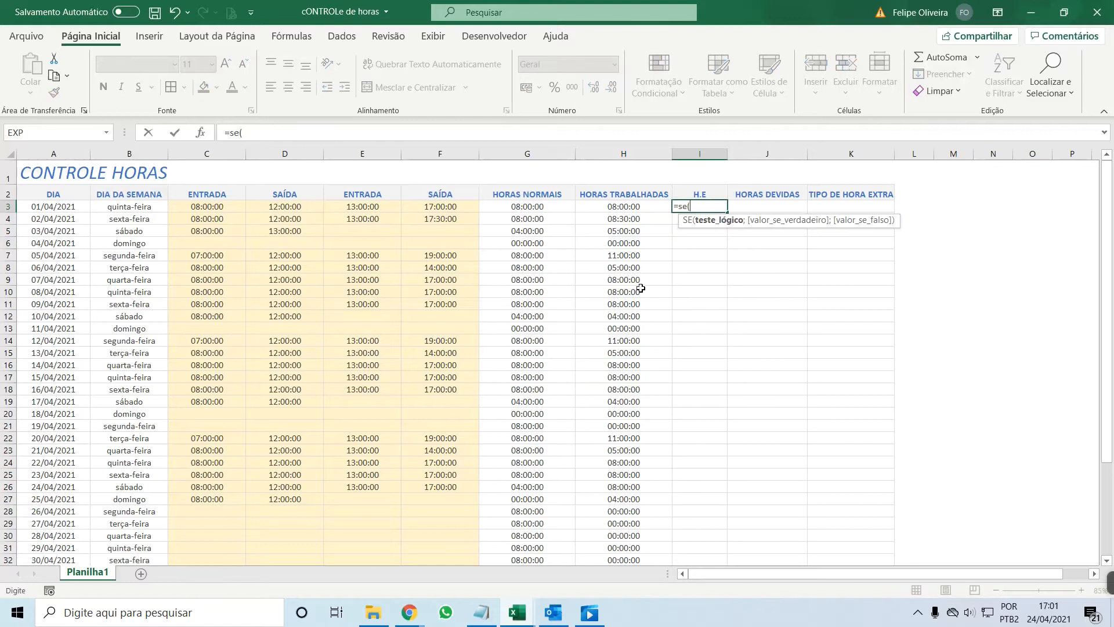
click(606, 210)
text(>)
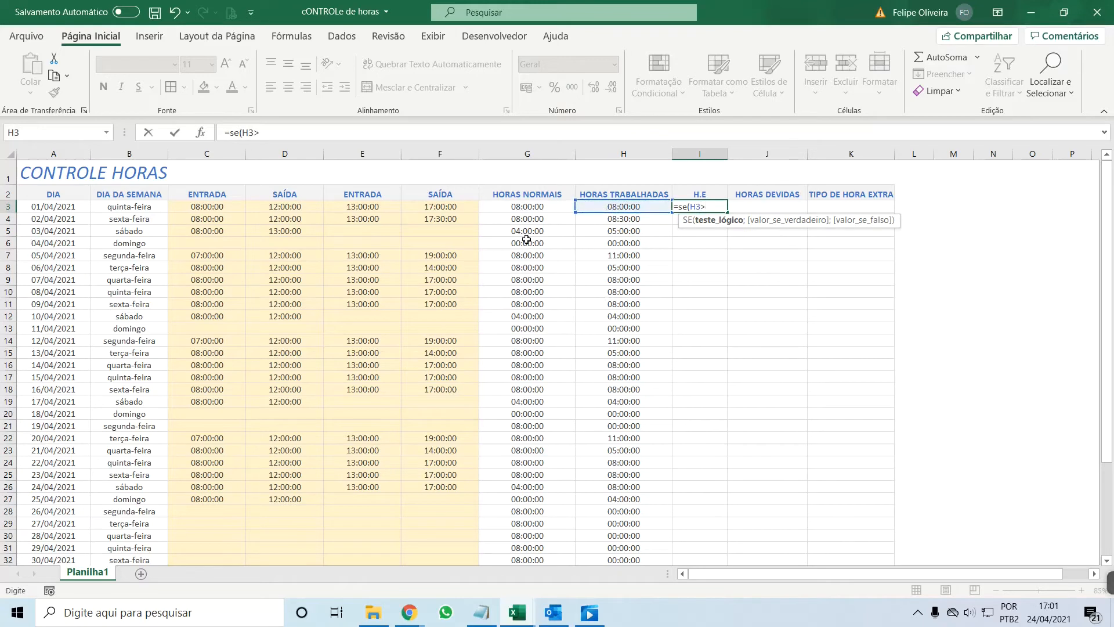
click(514, 208)
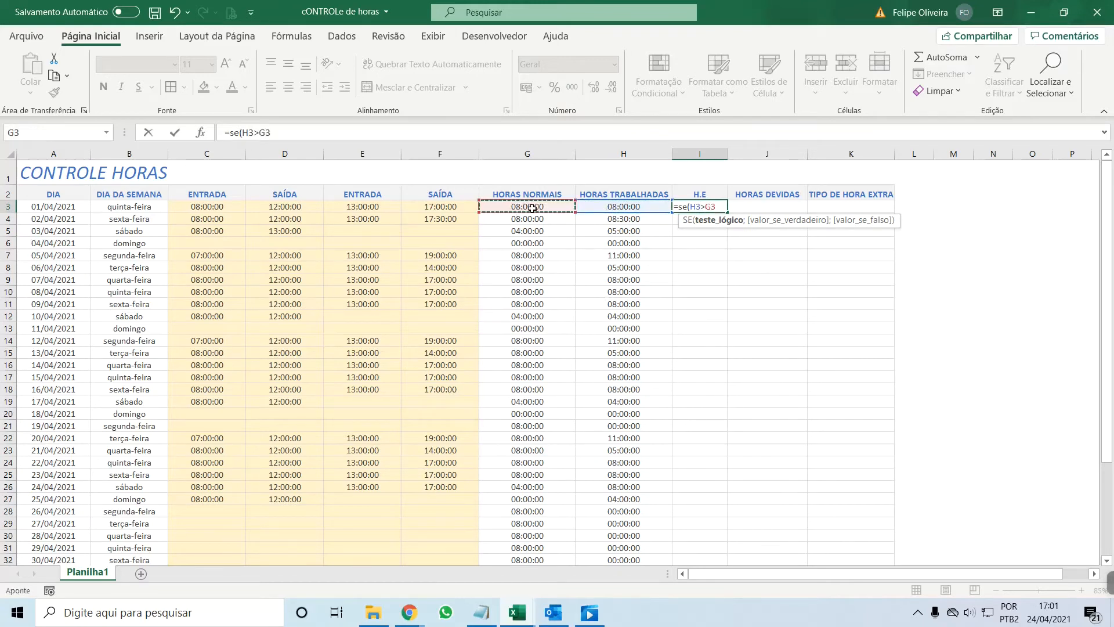
text(;)
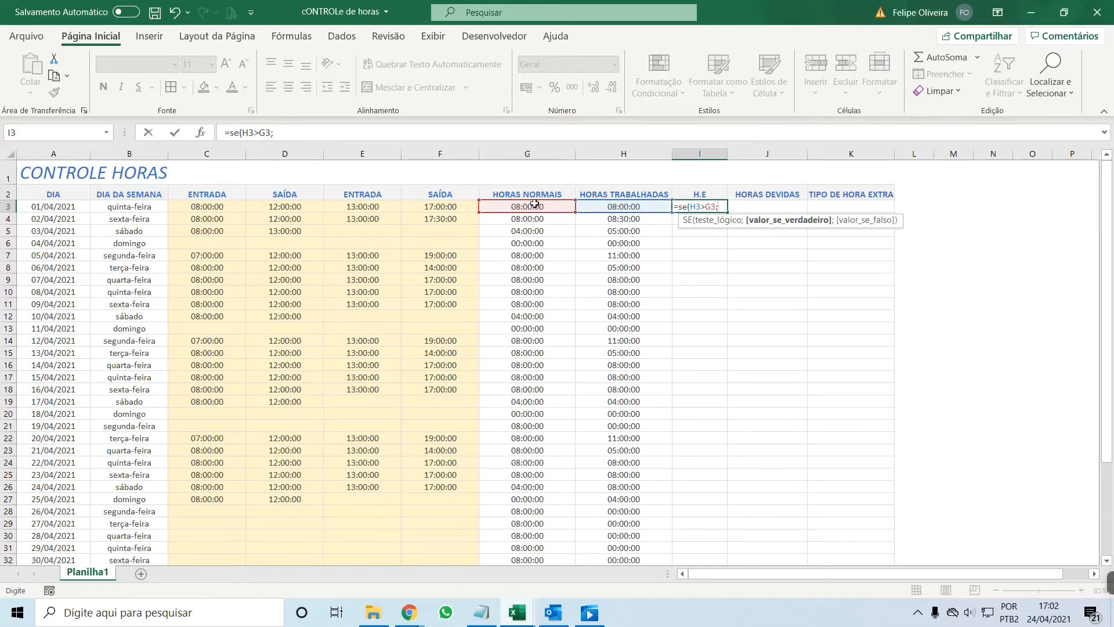
click(620, 207)
text(-)
click(527, 206)
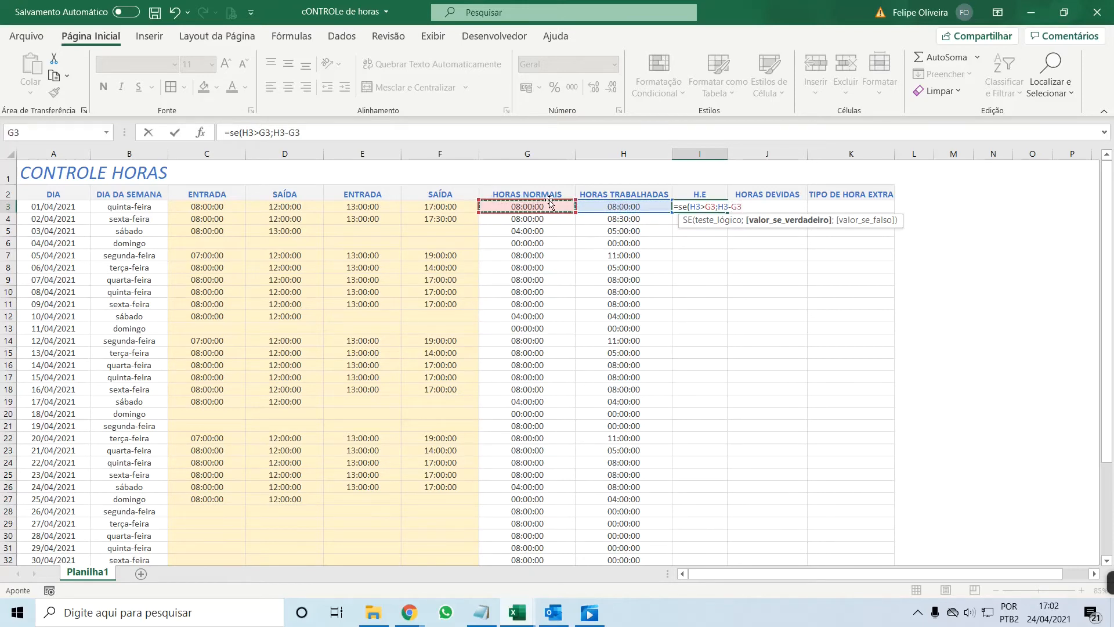
text(;)
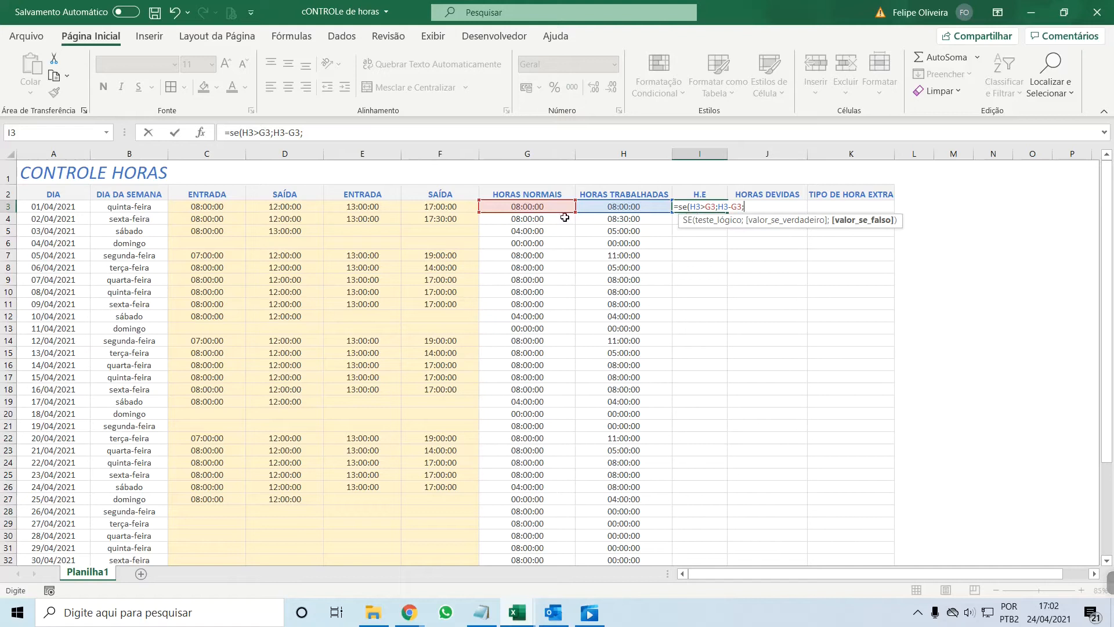
text(""))
key(Return)
Check the overtime formula's cells in row 3 and fill the formula from I3 down to I32.
click(705, 207)
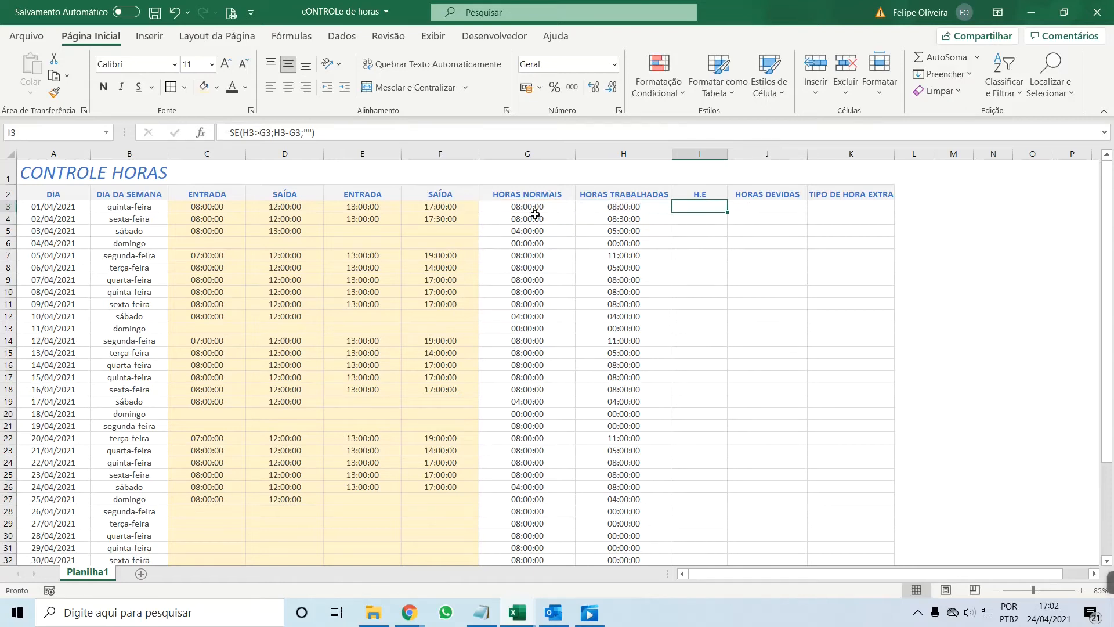
click(633, 207)
click(528, 207)
click(699, 193)
click(694, 207)
scroll(701, 244, down, 1)
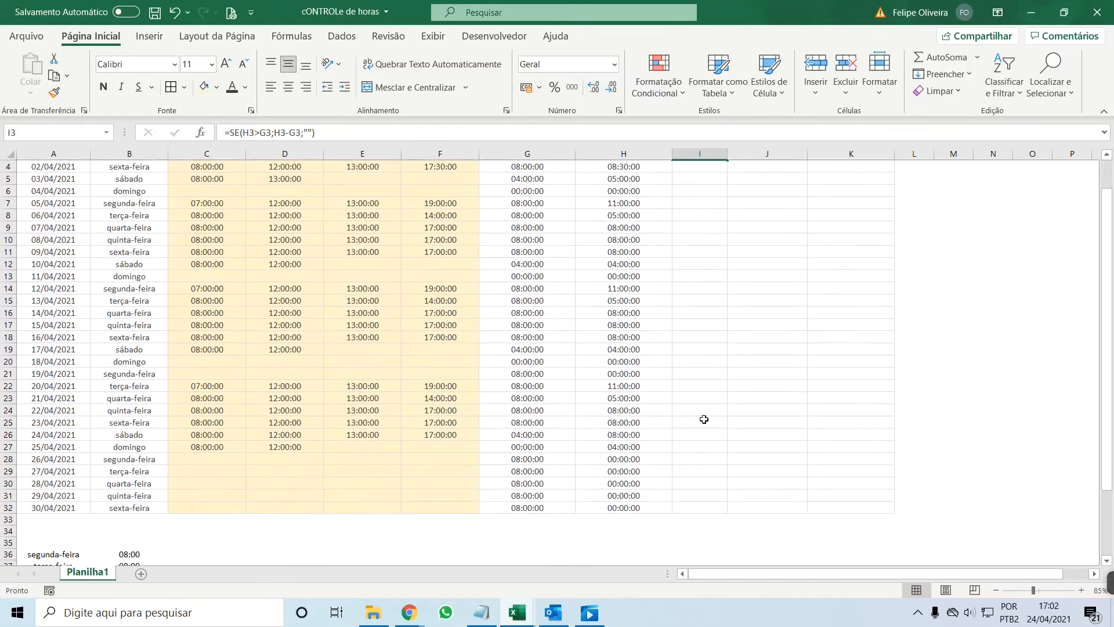
shift+click(705, 505)
scroll(703, 392, up, 1)
key(ctrl+d)
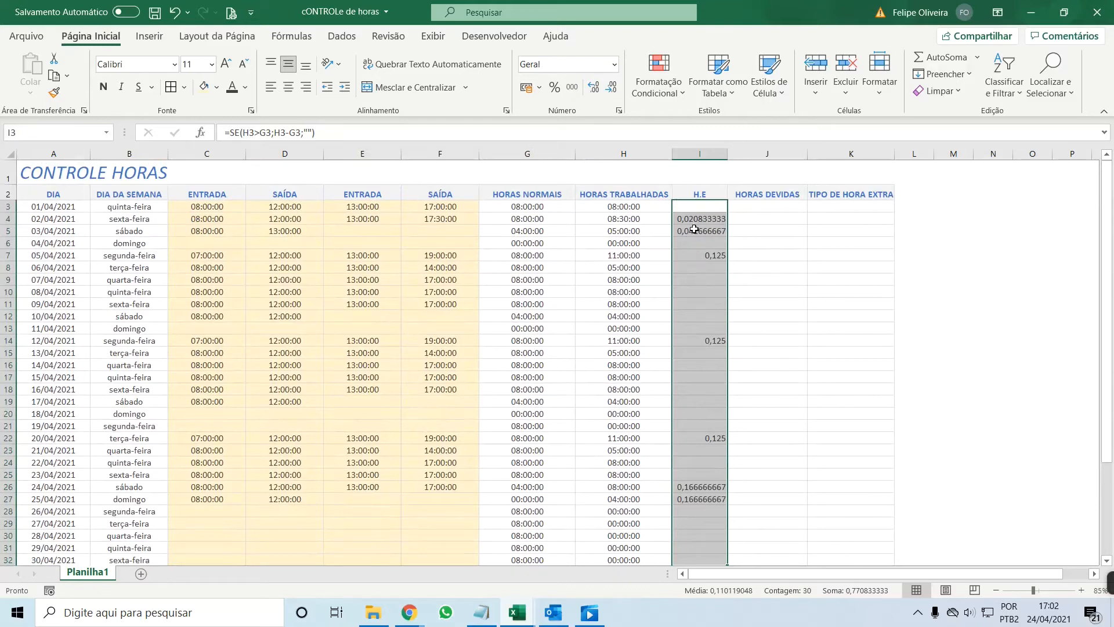
Format the H.E cells I3:I32 with the Hora category and center them horizontally.
right_click(694, 206)
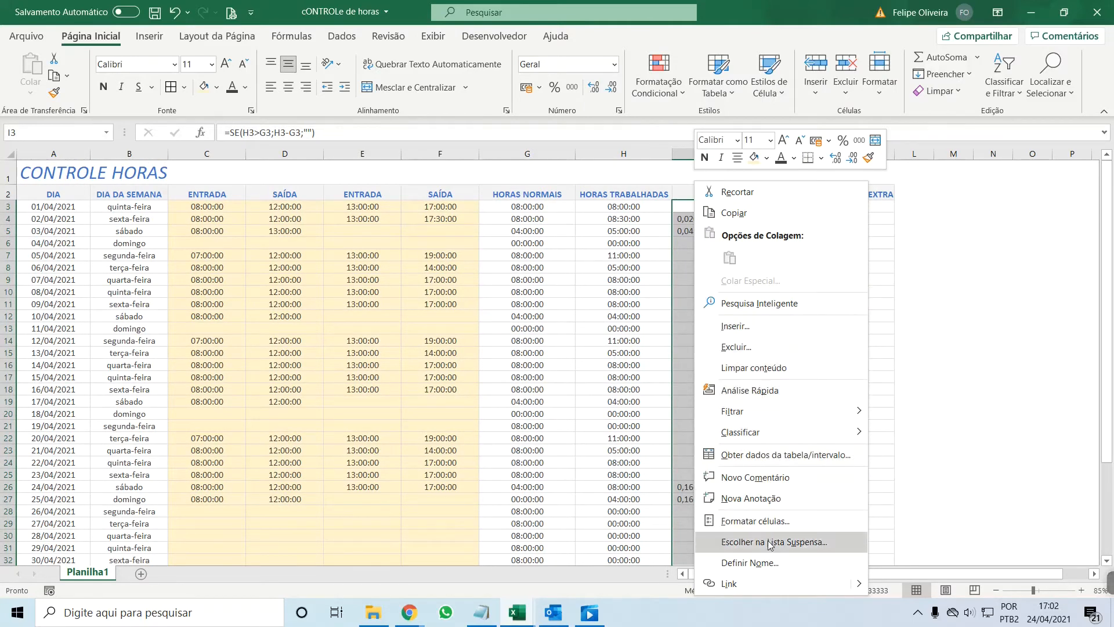
click(757, 520)
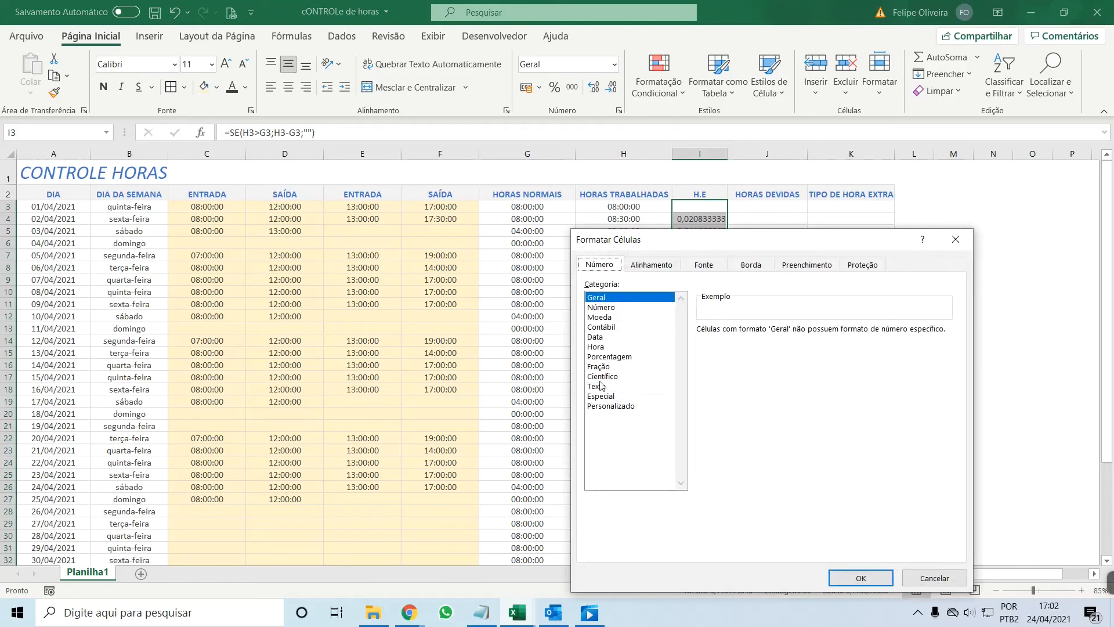
click(595, 348)
click(832, 576)
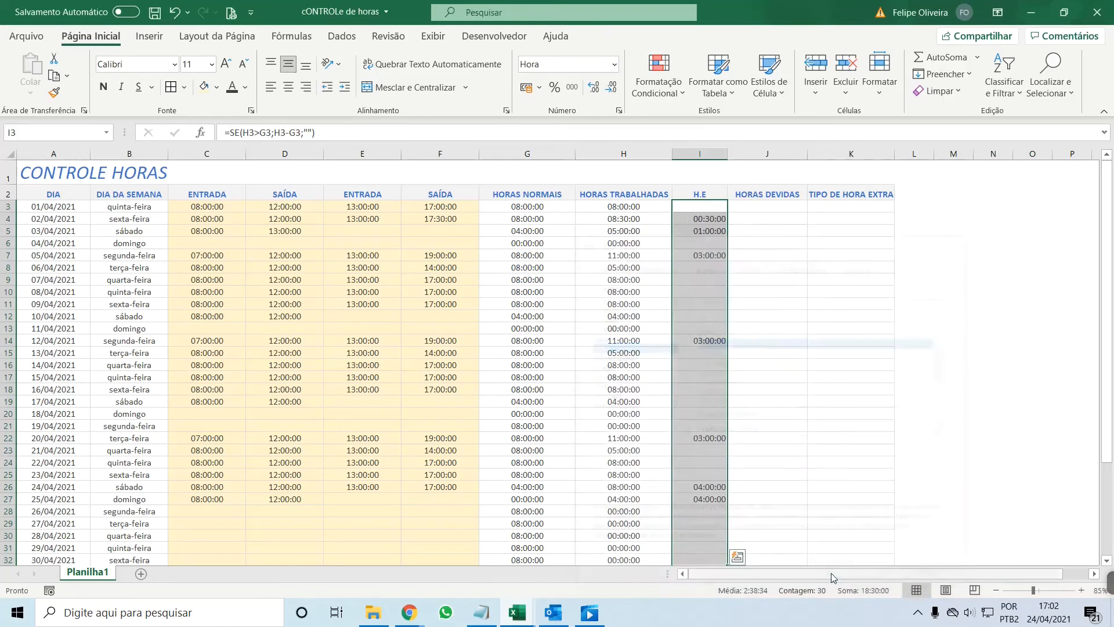
click(289, 87)
click(662, 256)
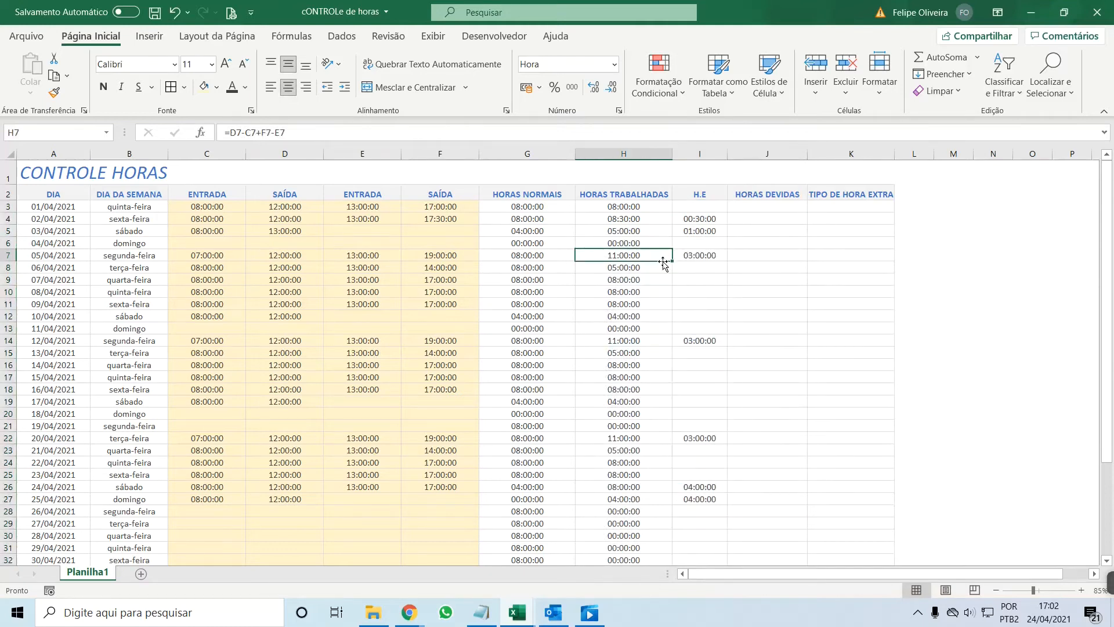
Examine the H.E results for several days against their HORAS TRABALHADAS, along with the overtime formula in I3.
click(699, 220)
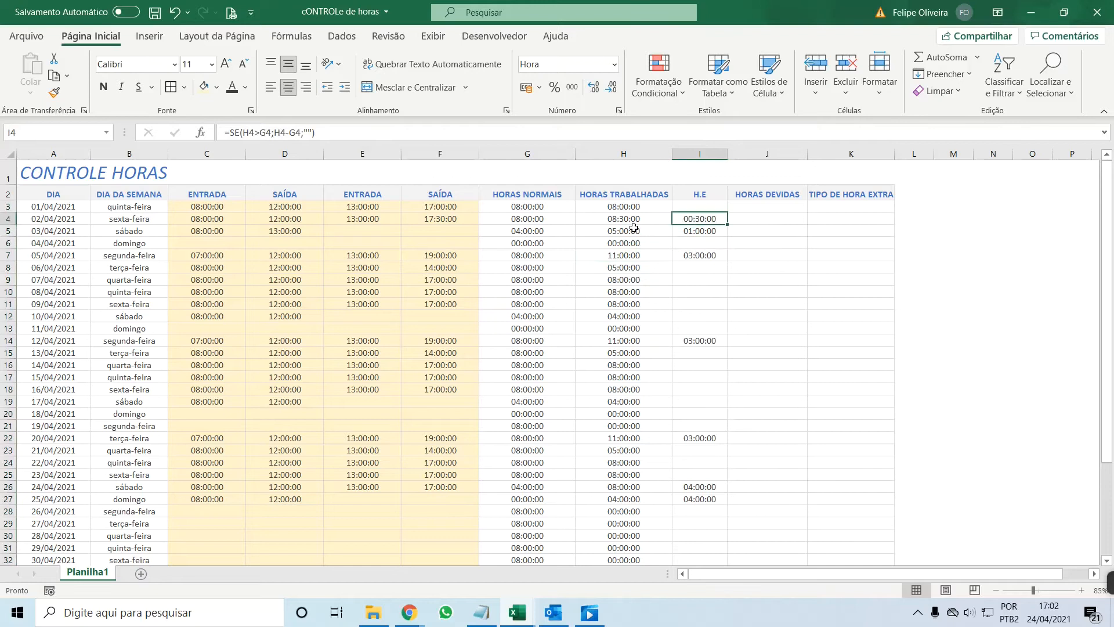
click(700, 234)
click(688, 256)
scroll(682, 278, down, 5)
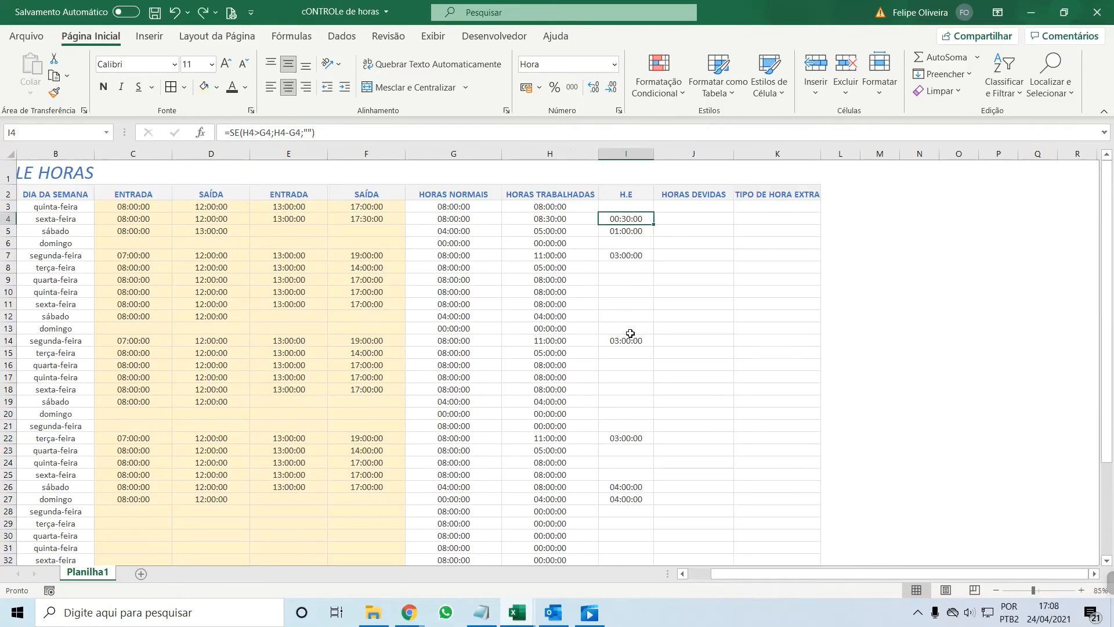
click(594, 283)
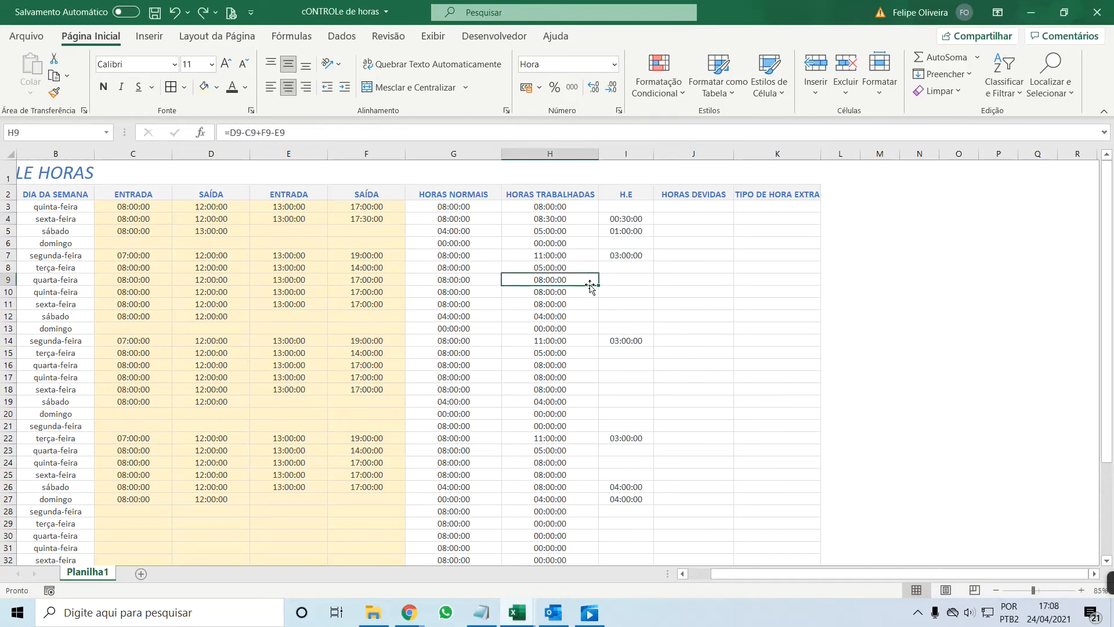
click(665, 227)
click(674, 220)
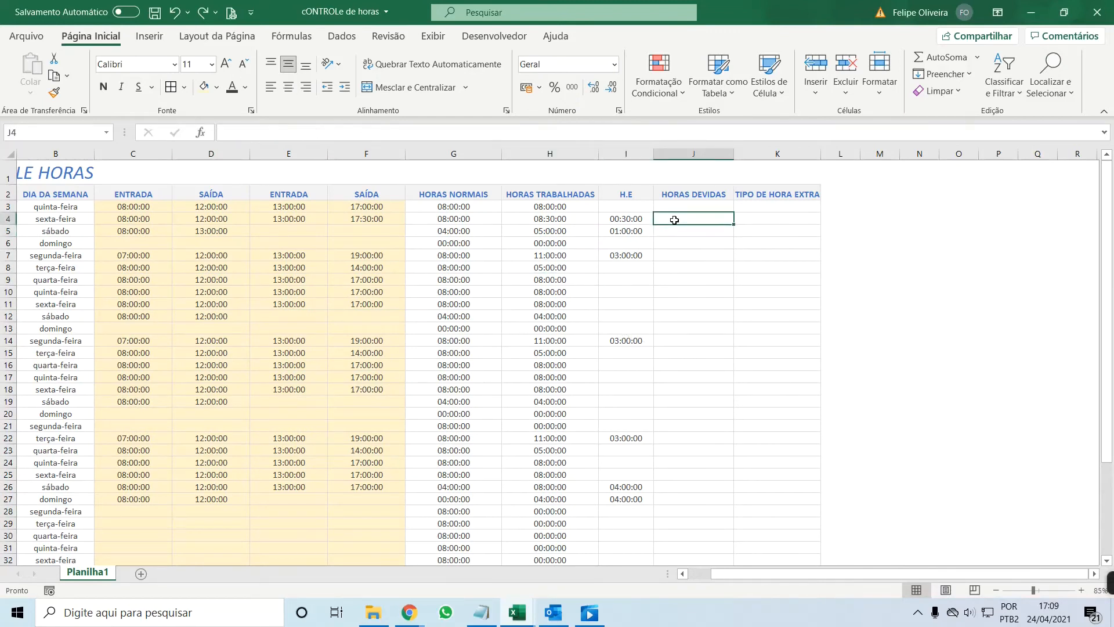
click(618, 220)
click(624, 209)
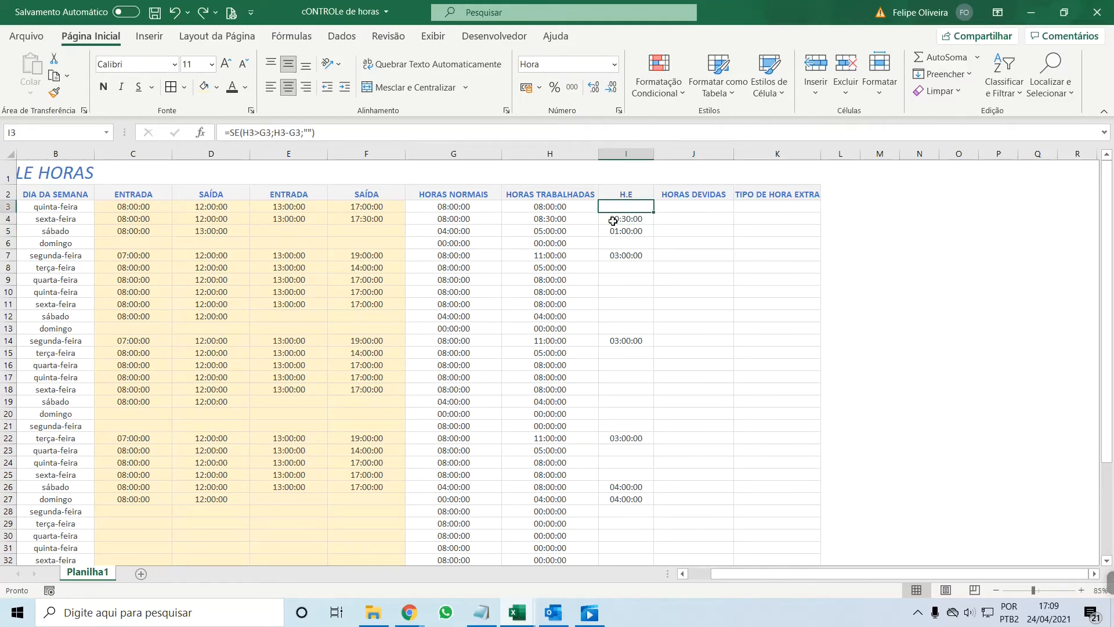
Add a TOLERÂNCIA label in M1 with a tolerance value of 0:15 in N1.
click(888, 175)
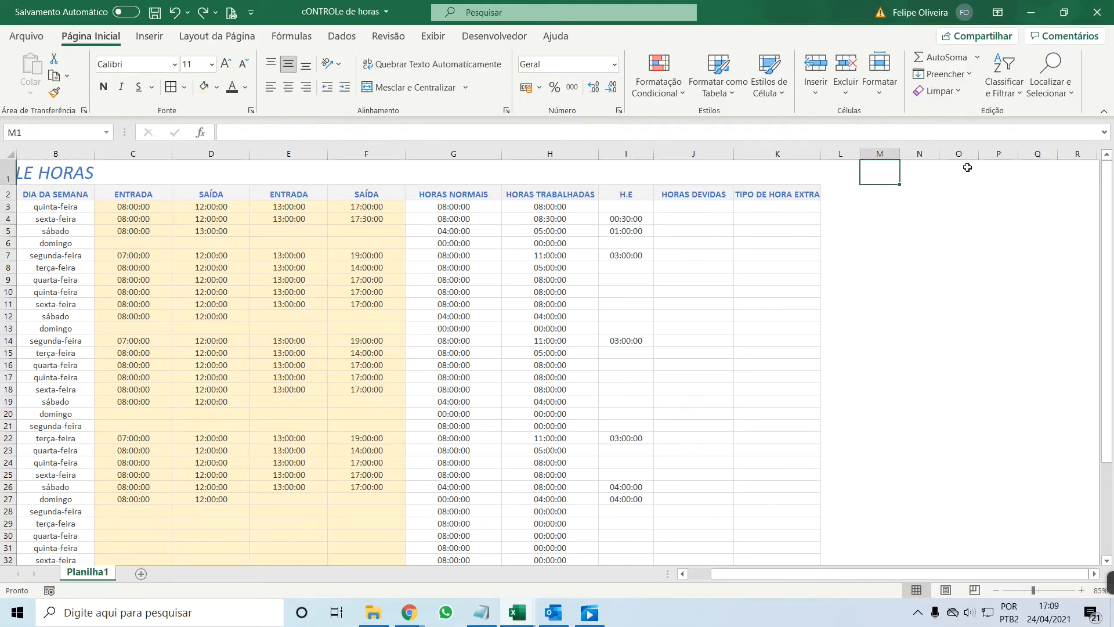
text(TOLERÂNCIA)
key(Tab)
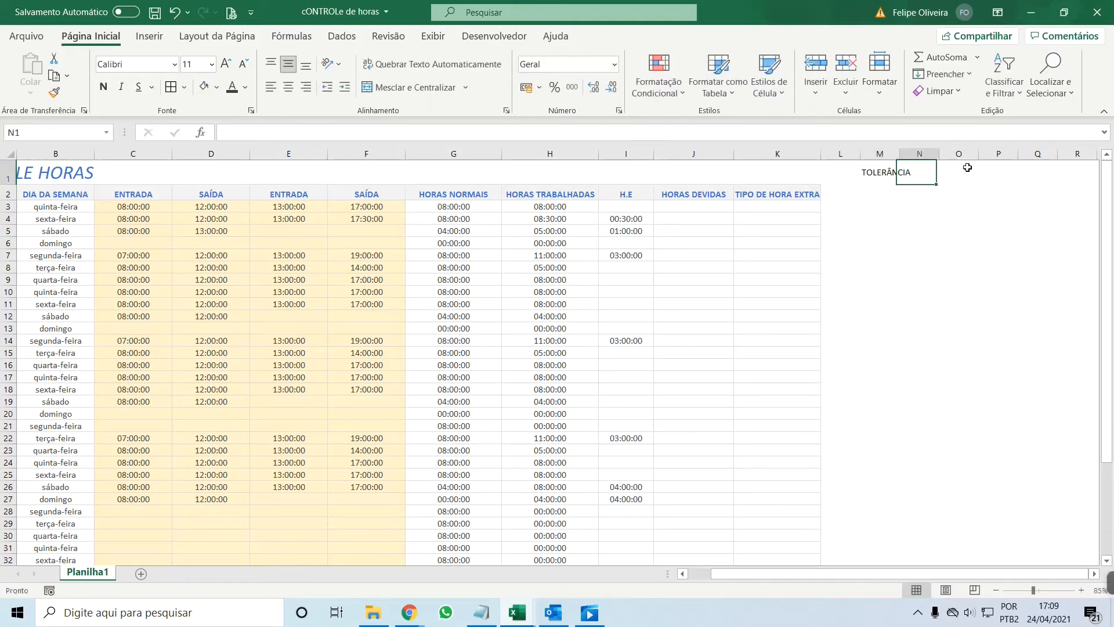
text(0:15)
key(Return)
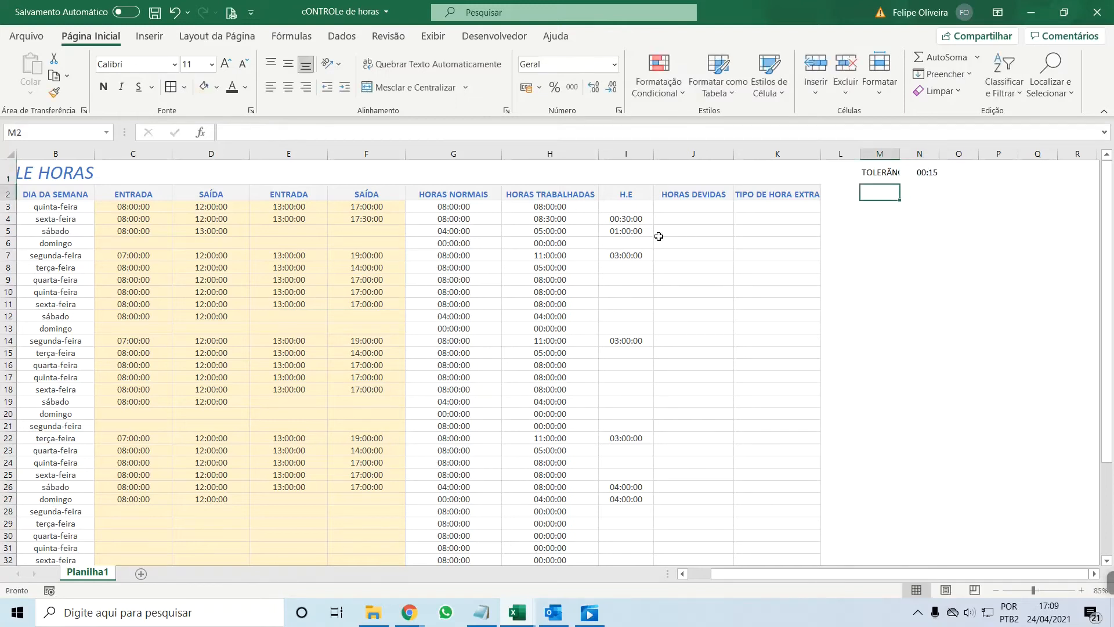
Change the I3 overtime formula to =SE(E(H3>G3;H3-G3>N1);H3-G3;"") so that extra time must also exceed the tolerance.
click(603, 210)
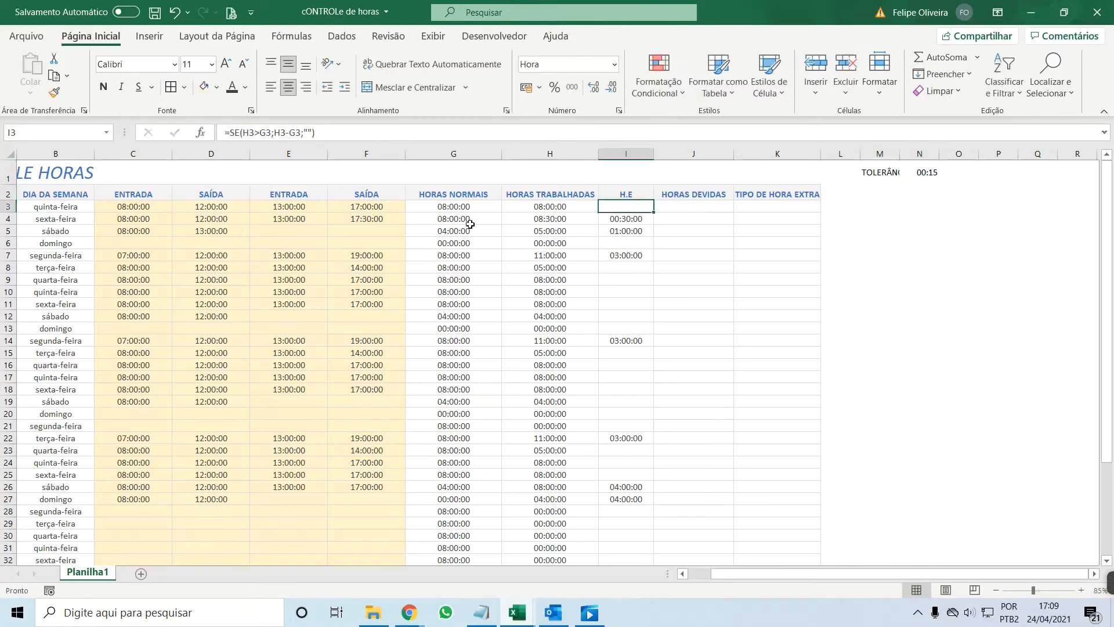
click(243, 132)
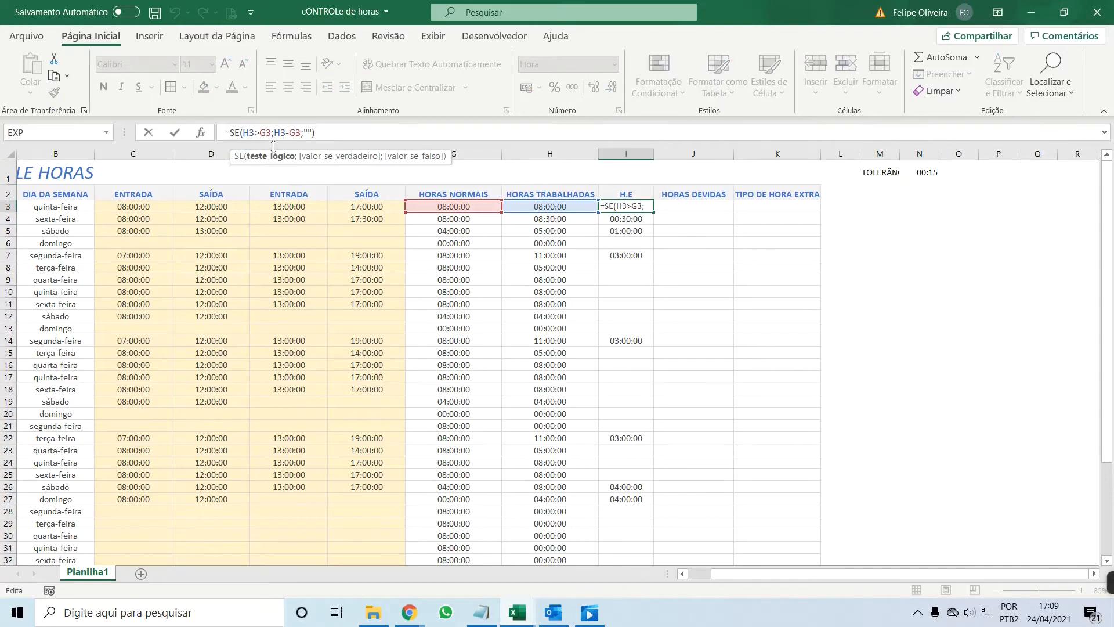
text(E)
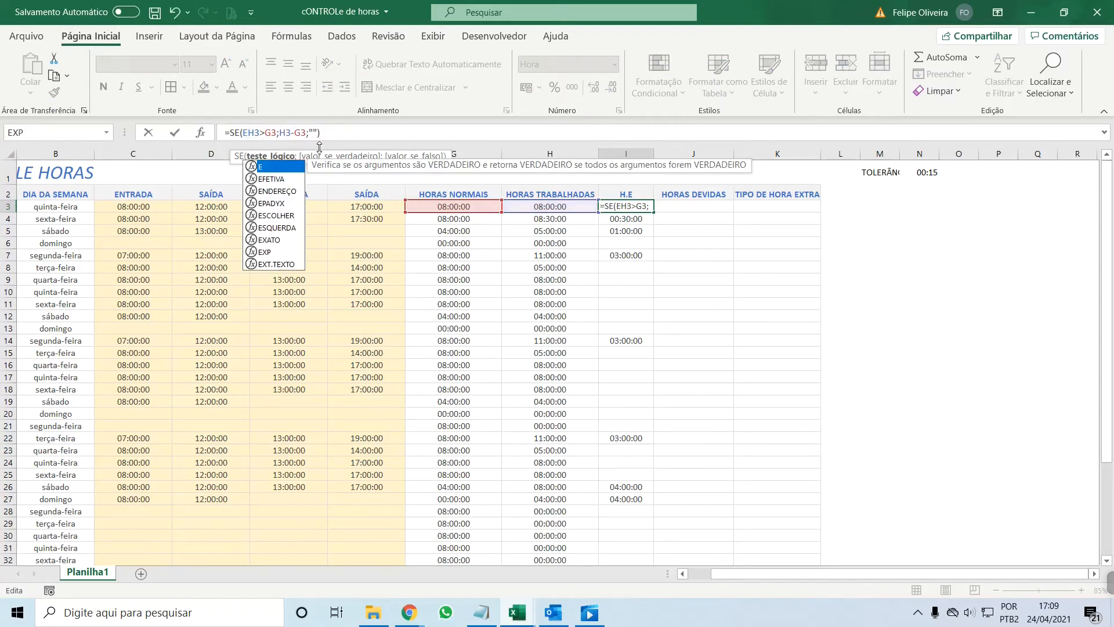
text(()
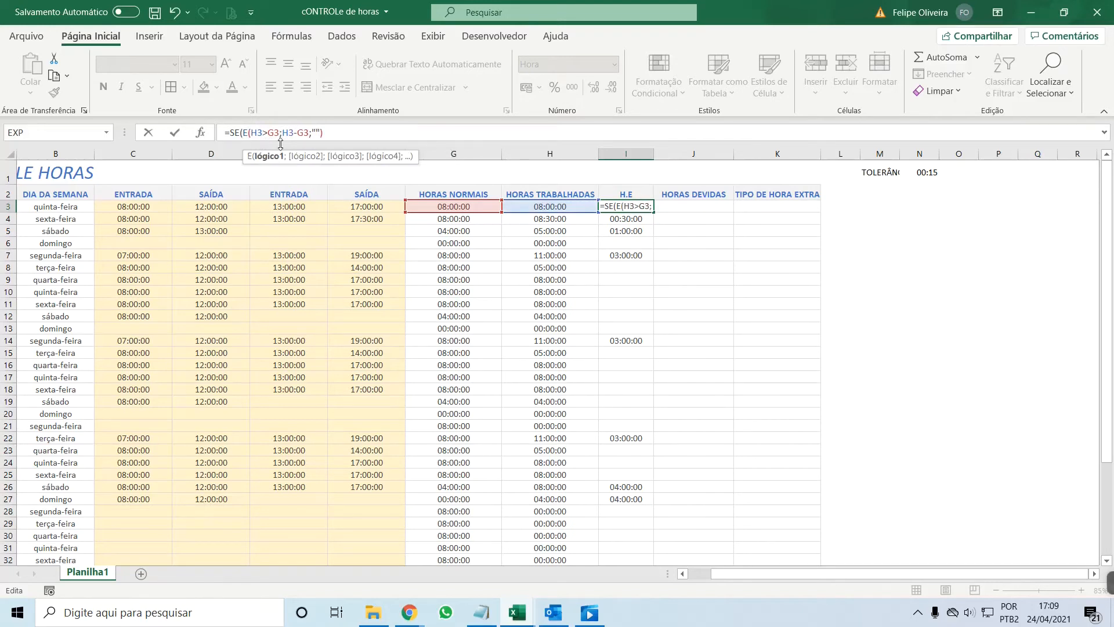
text(;)
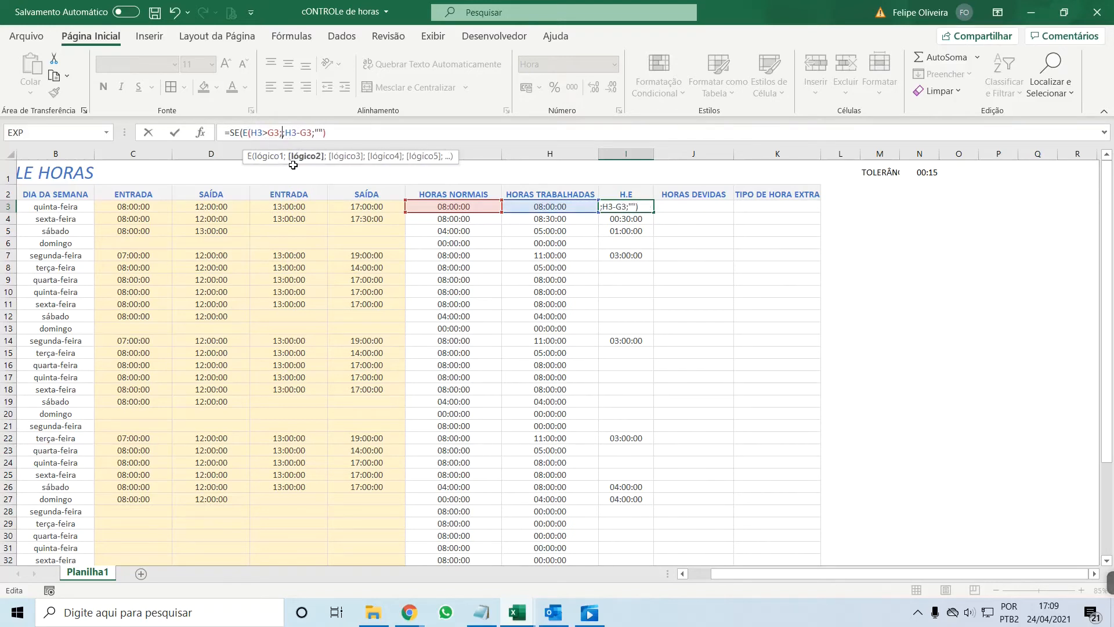
click(549, 207)
text(-)
click(455, 206)
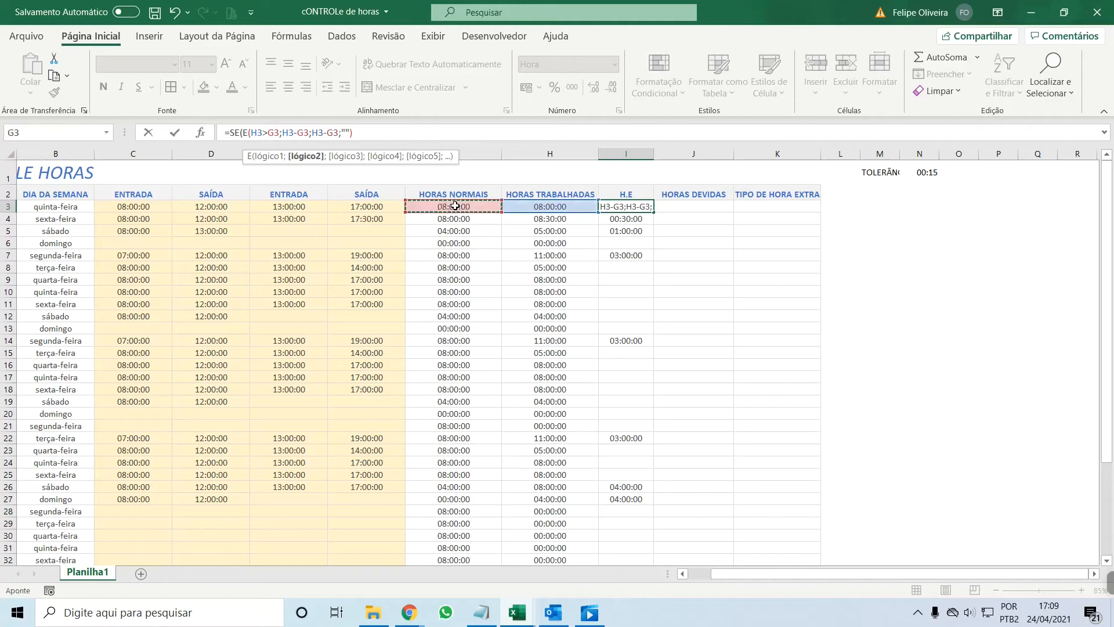
text(>)
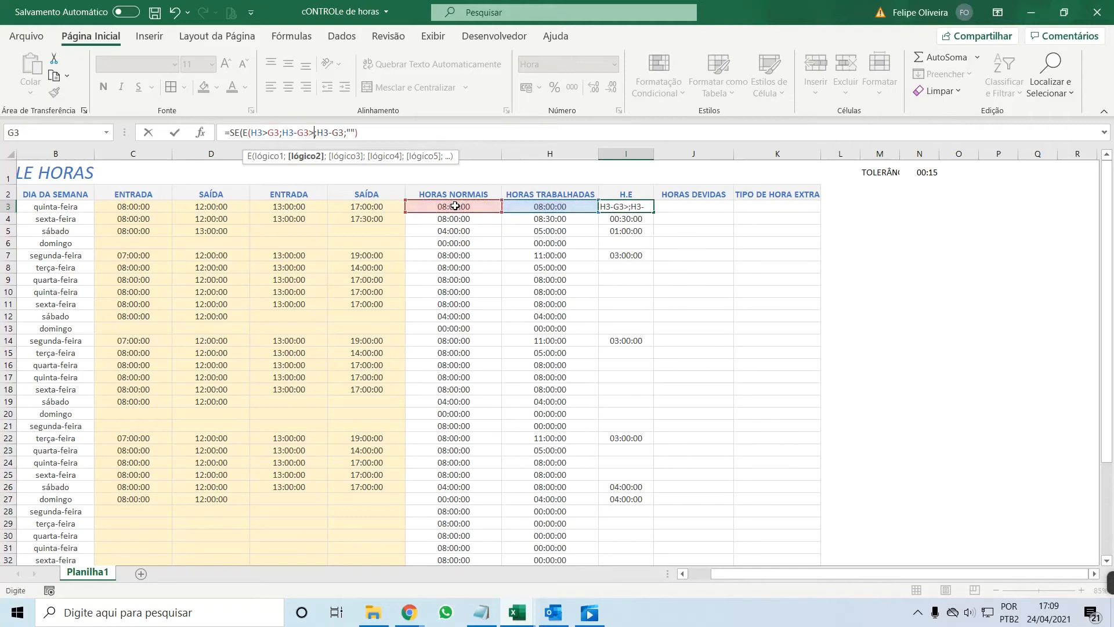
click(926, 170)
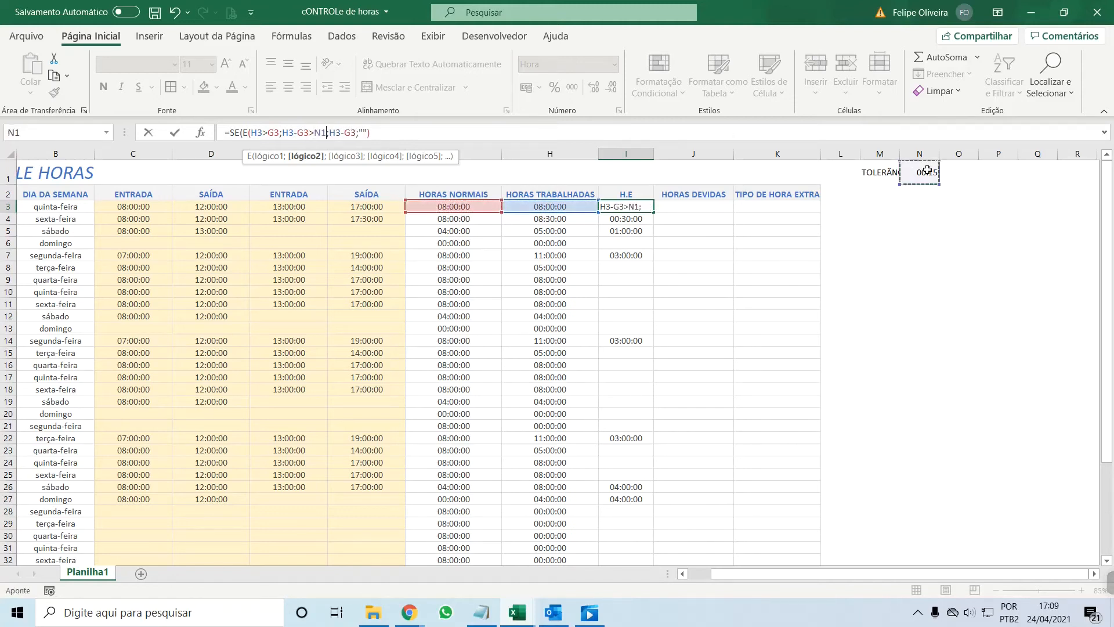
text())
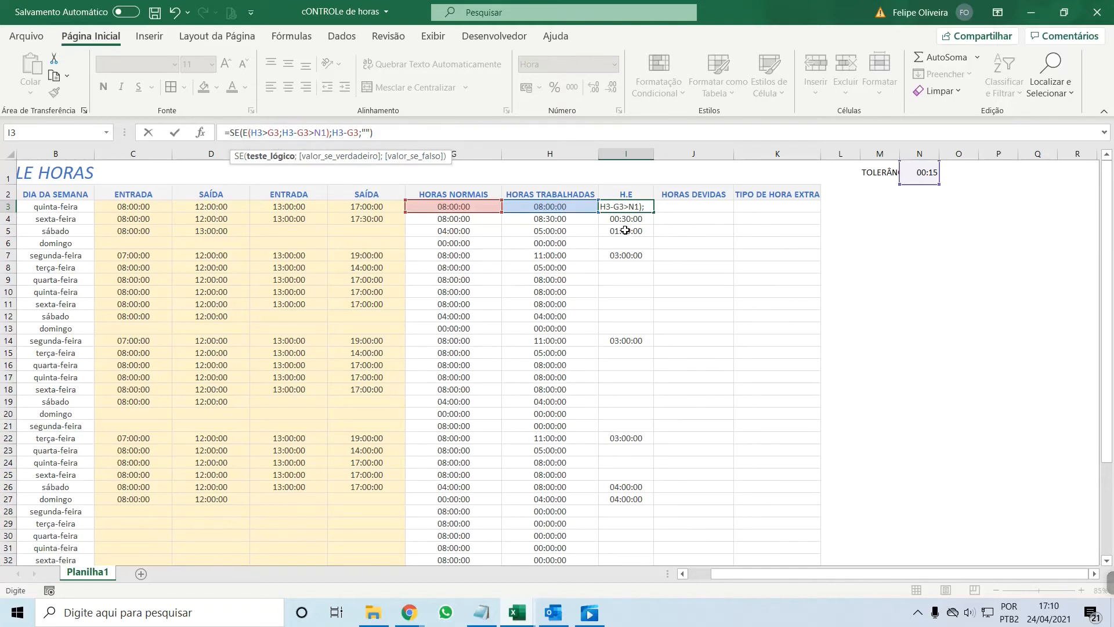
key(Return)
Make the tolerance reference absolute as $N$1 in the I3 formula and fill it down to I32.
click(626, 206)
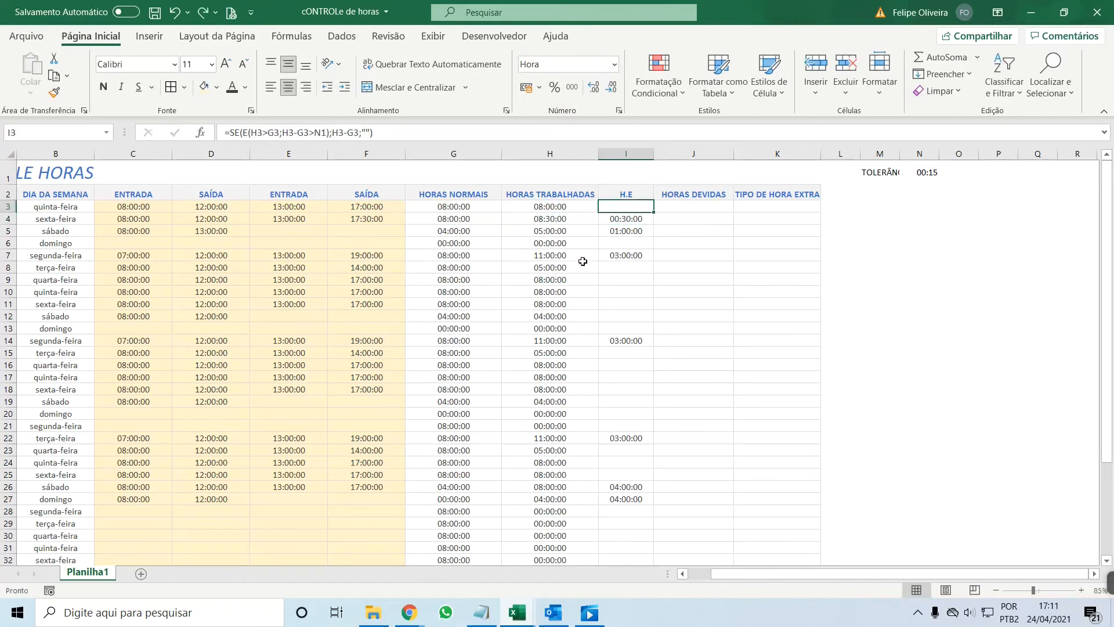
click(321, 141)
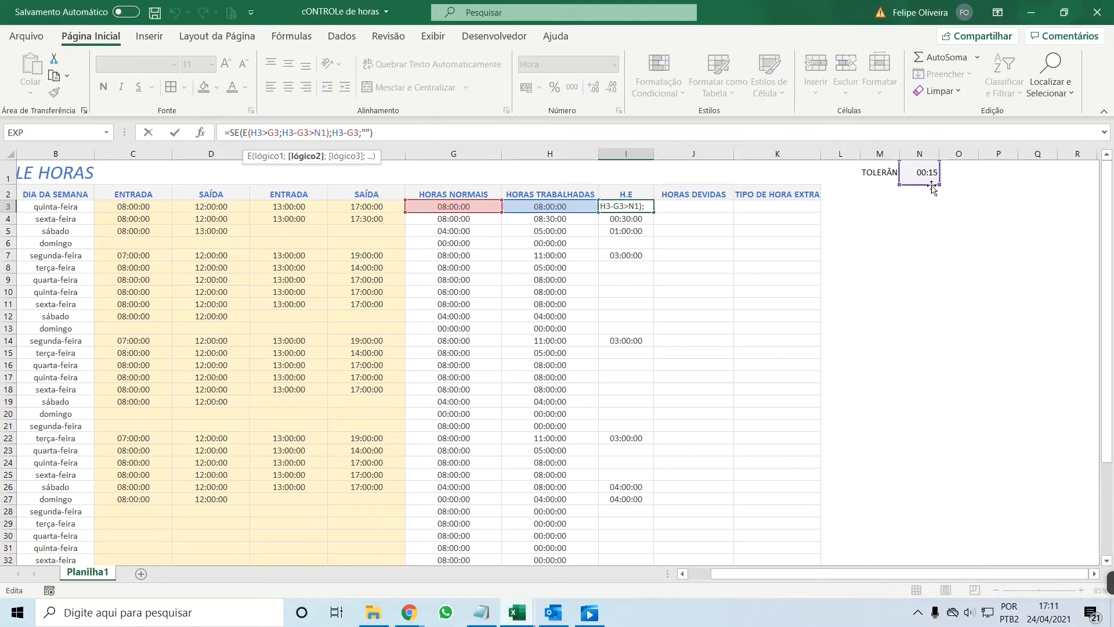
key(F4)
key(Return)
click(632, 206)
scroll(631, 348, down, 4)
shift+click(625, 398)
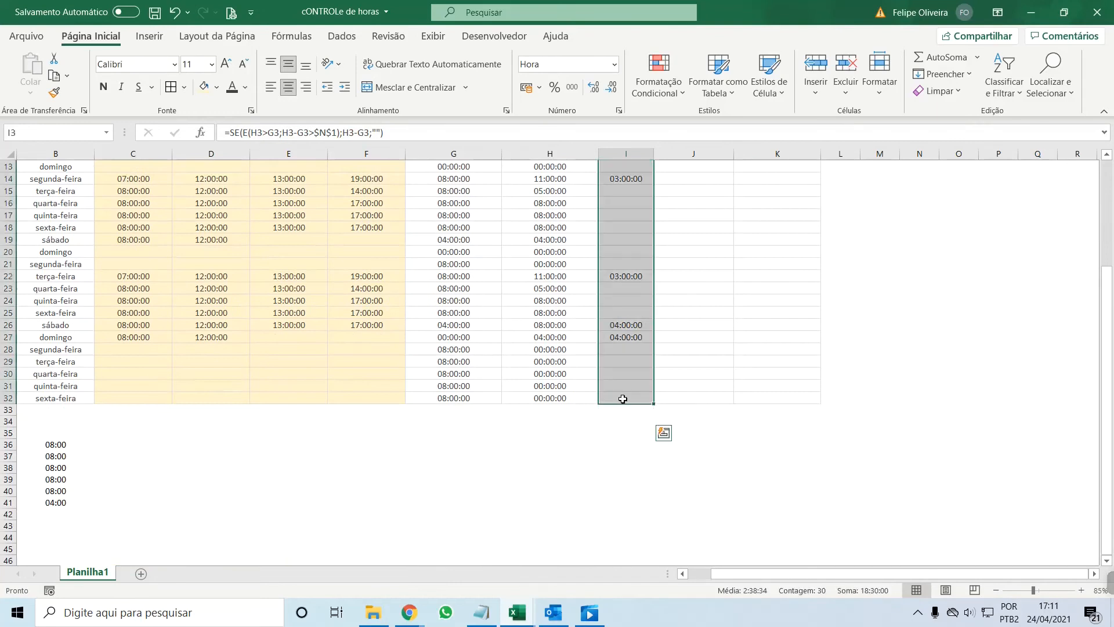
scroll(605, 372, up, 1)
scroll(605, 372, up, 4)
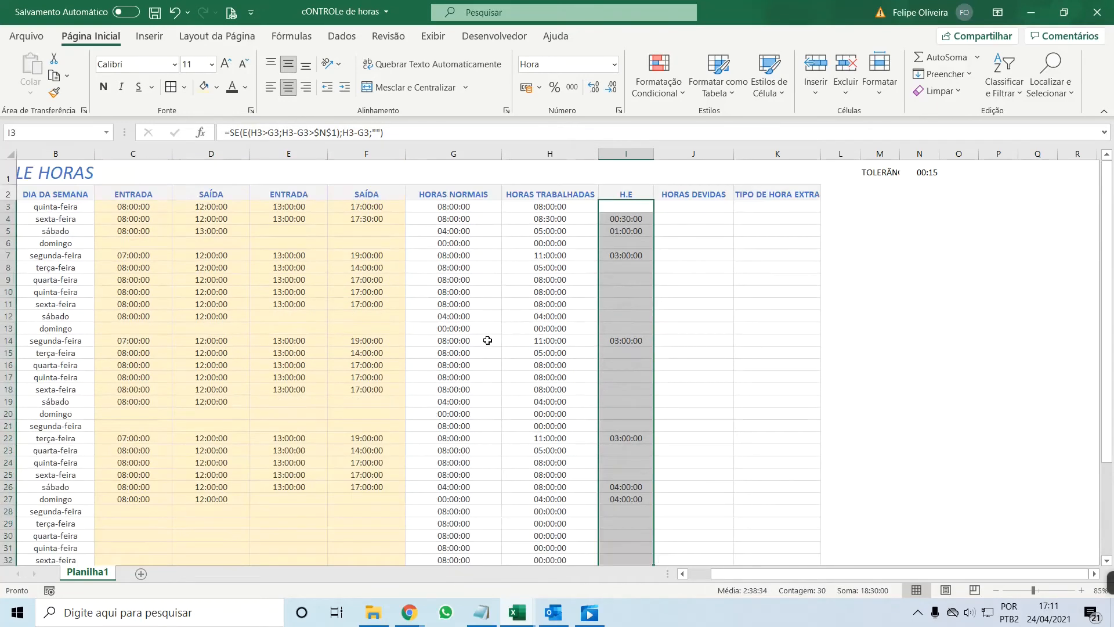
Set the 02/04 exit time in F4 to 17:14:00 and check the overtime result in I4.
click(365, 220)
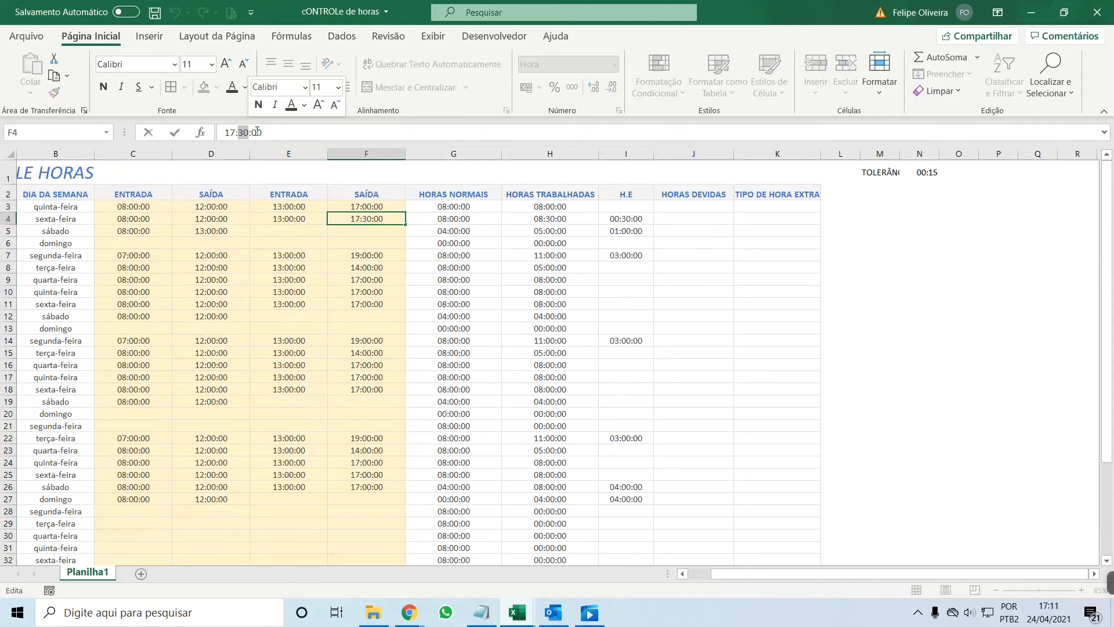
text(14)
key(Return)
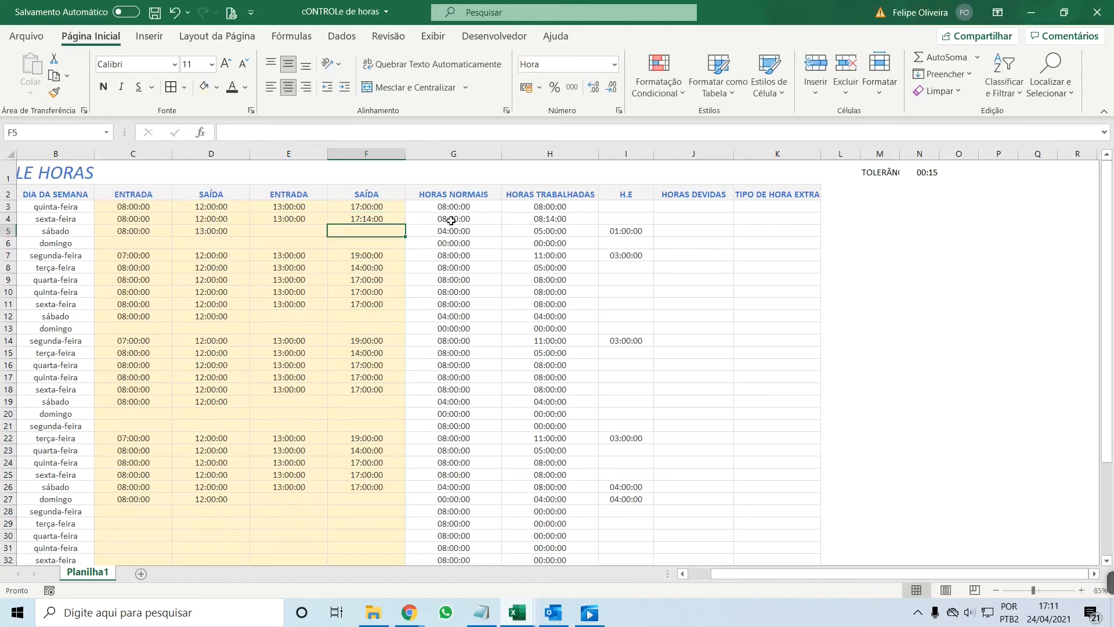
click(610, 219)
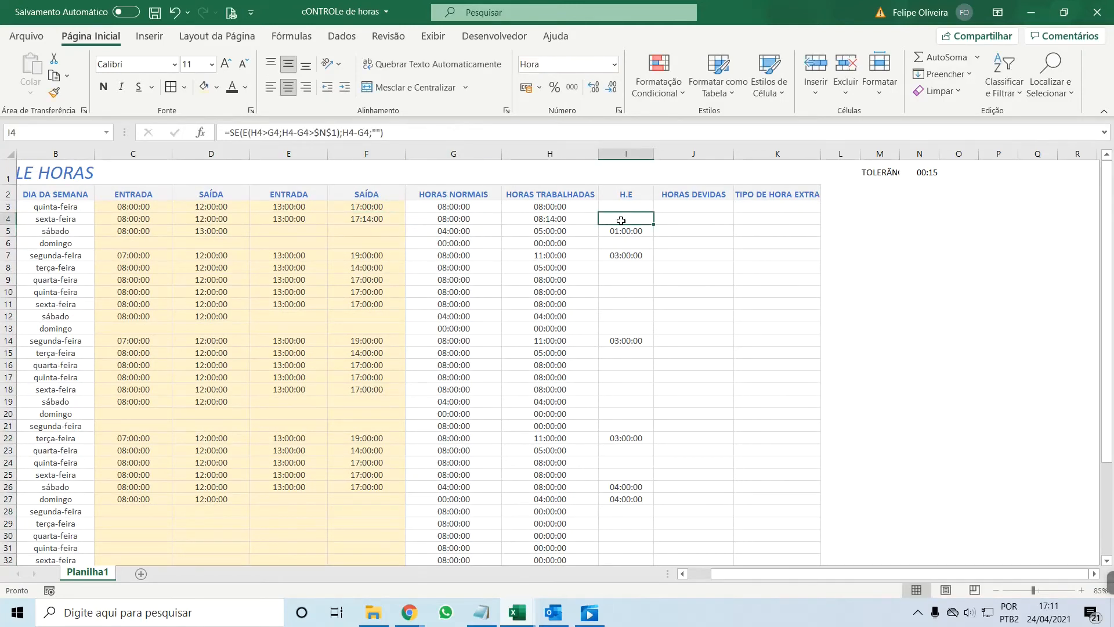
click(650, 277)
Fit column M's width to the TOLERÂNCIA label.
click(941, 175)
double_click(900, 153)
click(923, 217)
Calculate the owed hours in J3 with =SE(H3<G3;G3-H3;""), leaving the cell blank when no hours are owed.
click(680, 208)
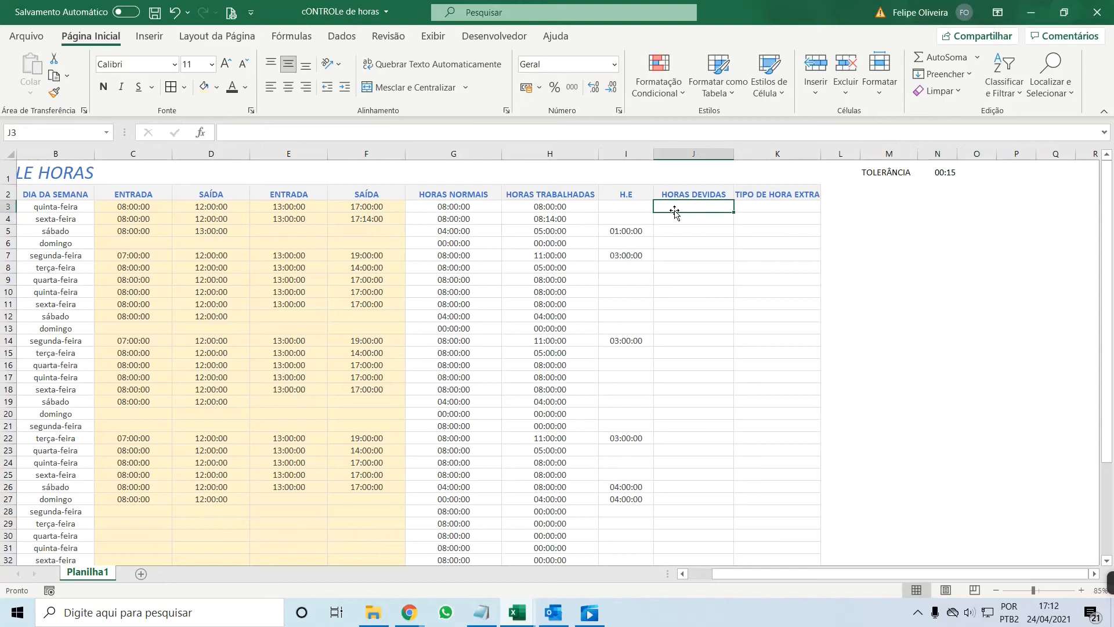
text(=)
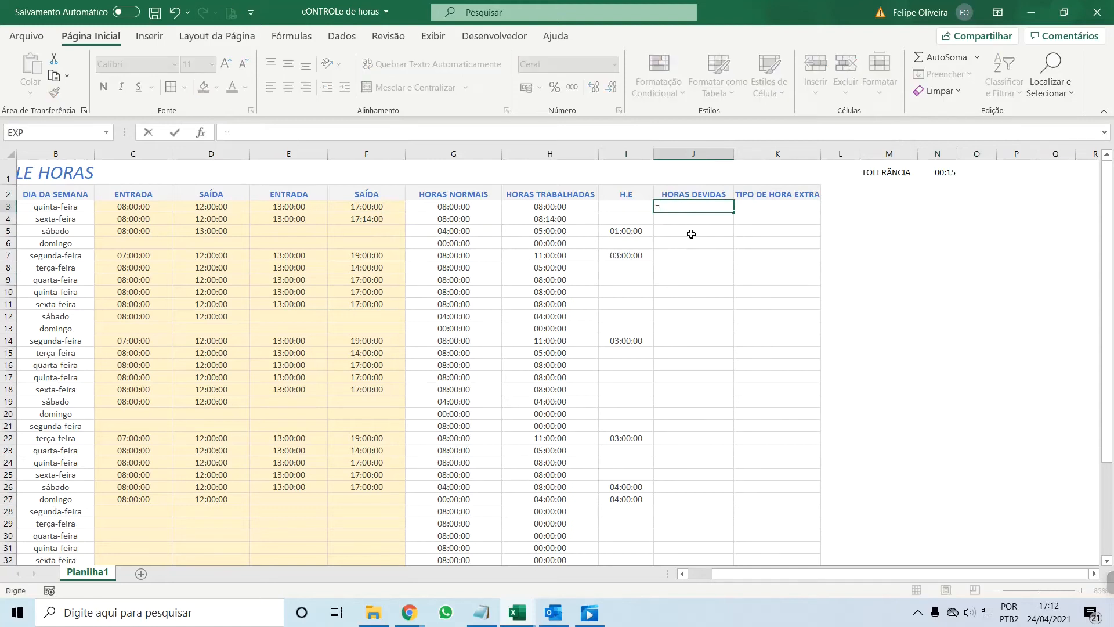
text(SE()
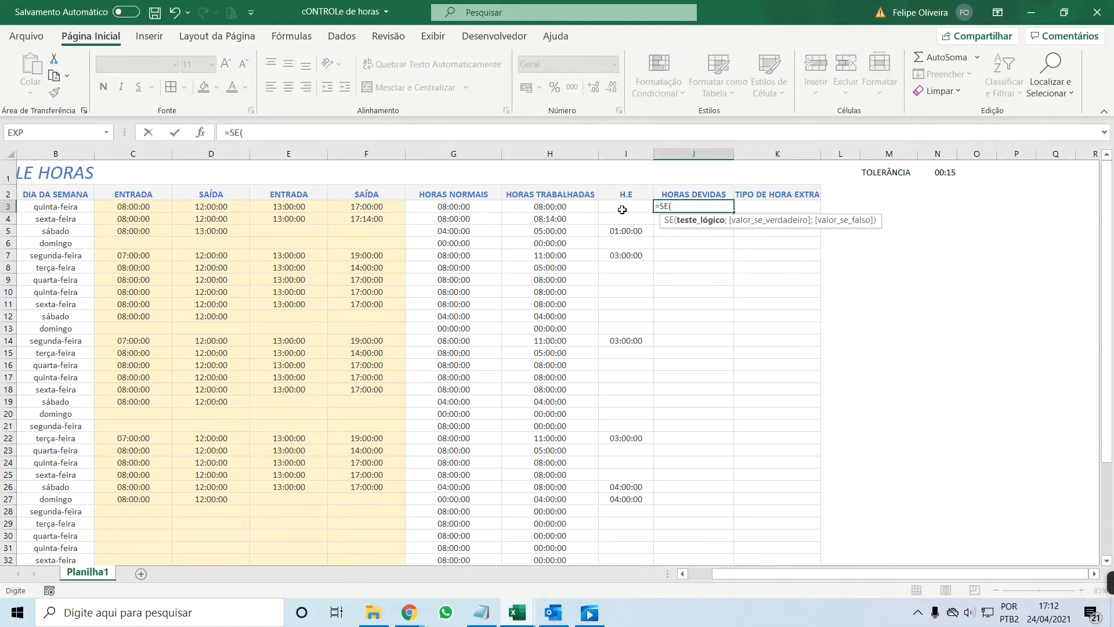
click(542, 207)
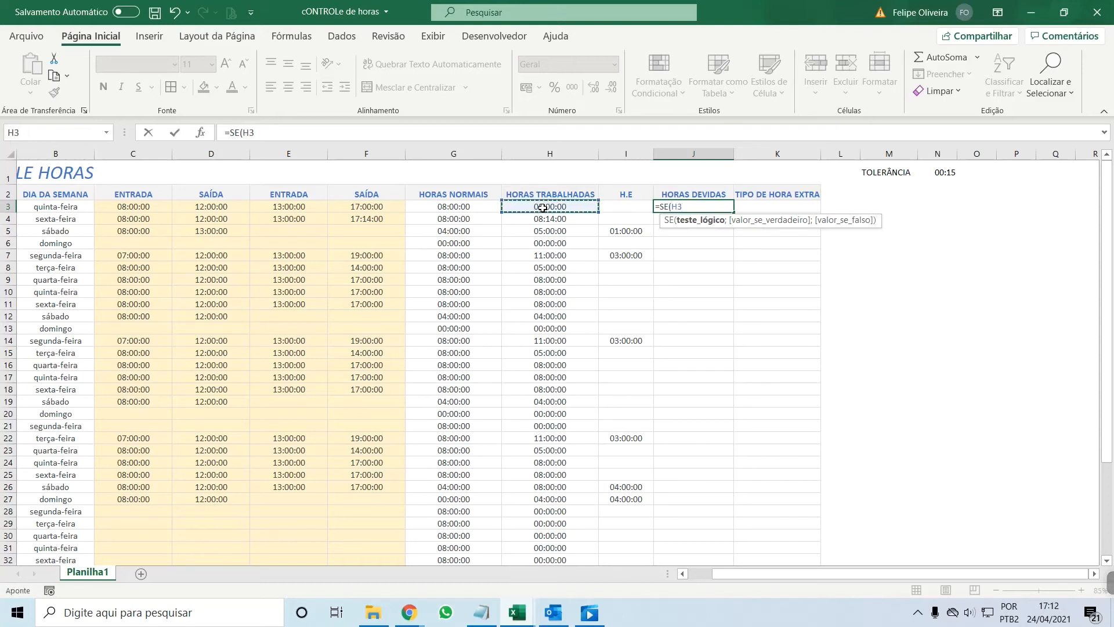
text(<)
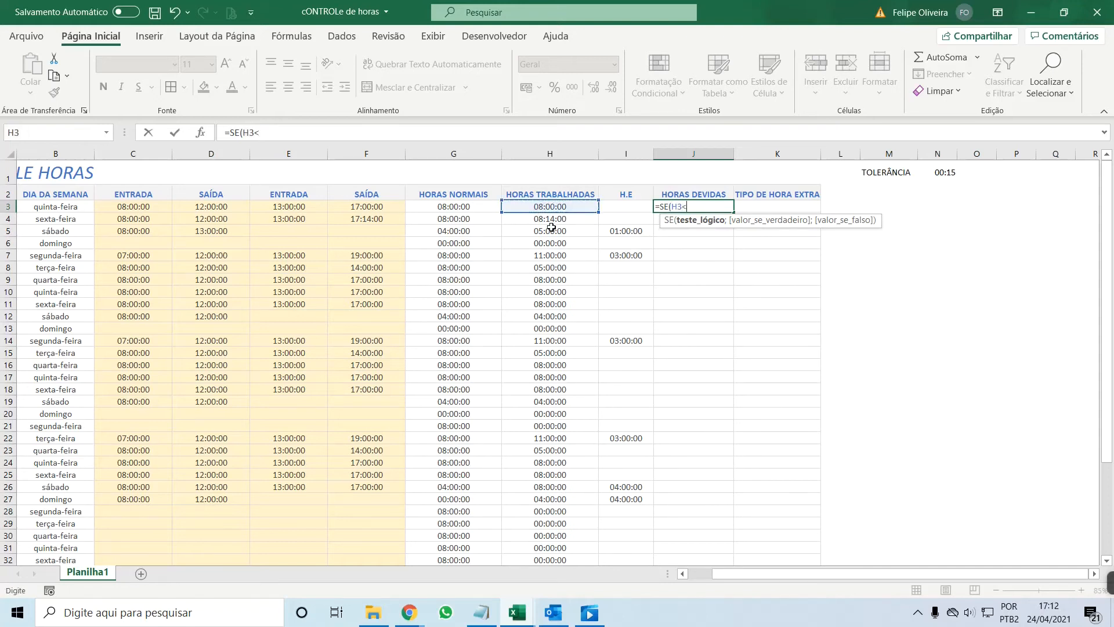
click(474, 196)
text(;)
key(BackSpace)
key(BackSpace)
key(BackSpace)
click(466, 206)
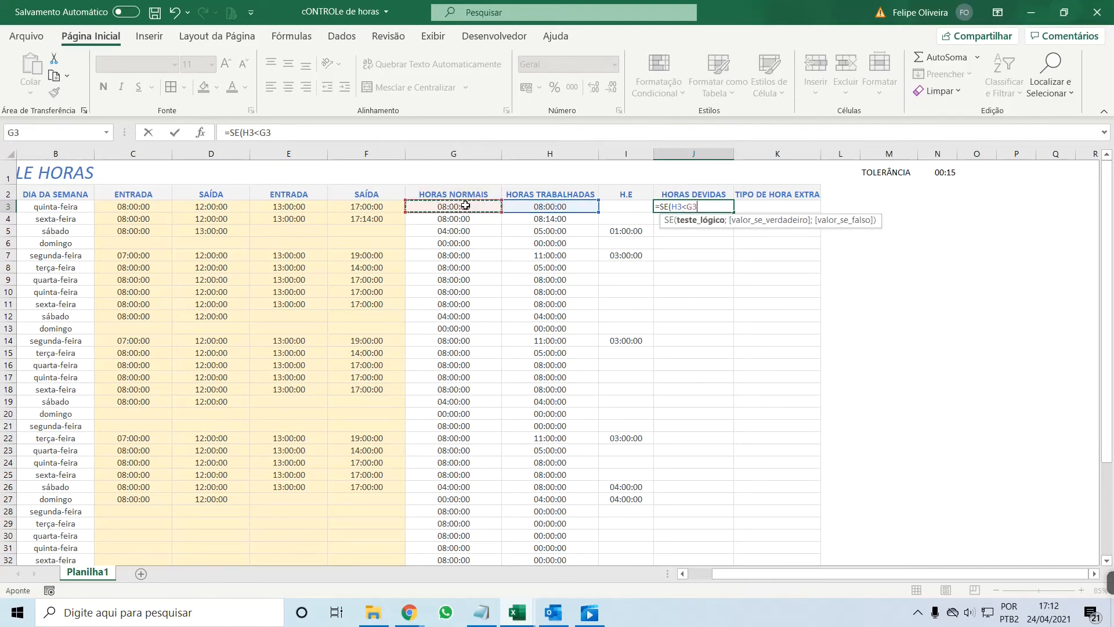
text(;)
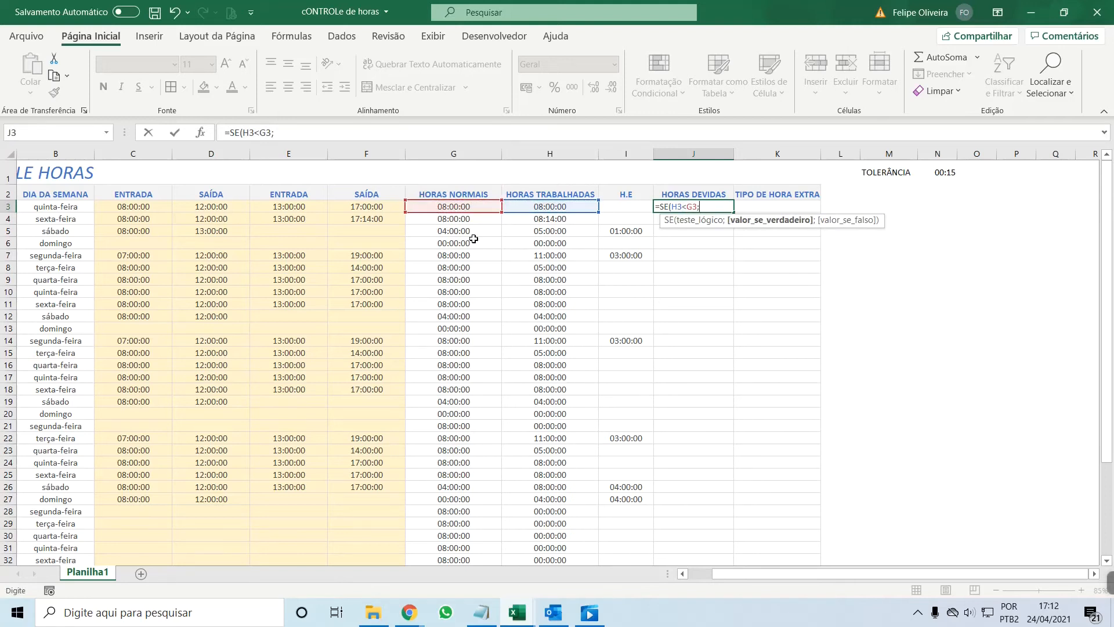
click(475, 207)
text(-)
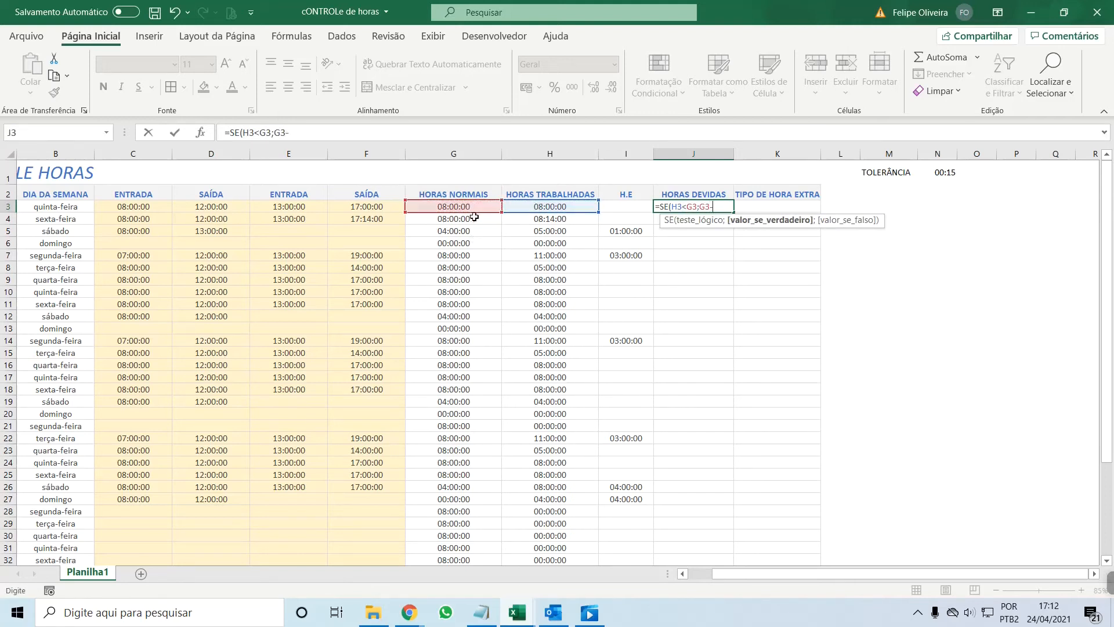
click(545, 206)
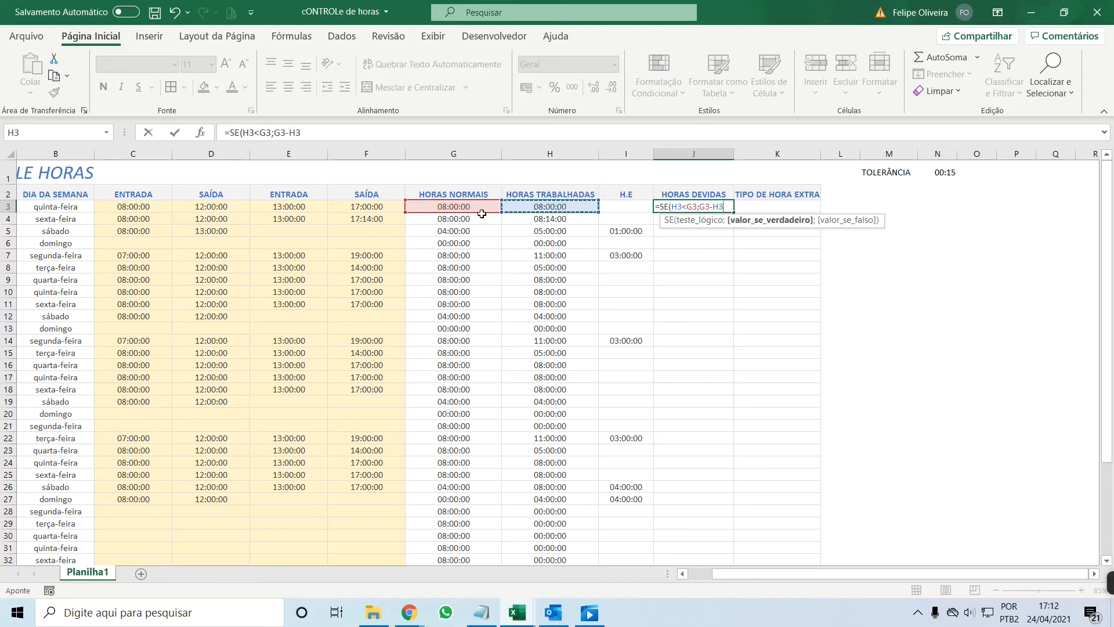
text(;)
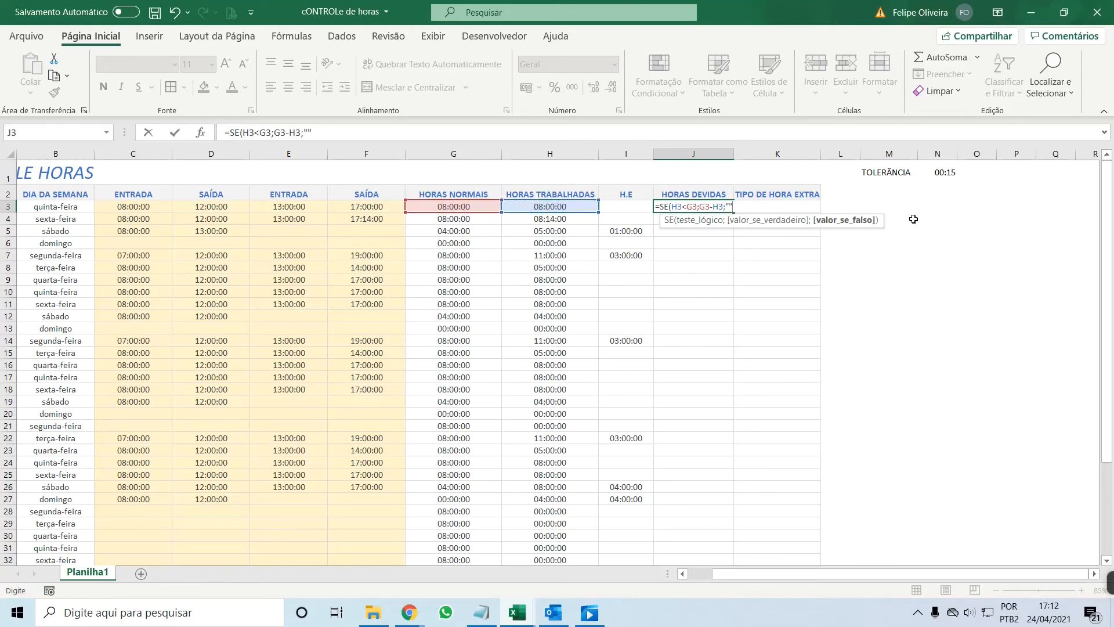
text("")
key(Return)
click(677, 207)
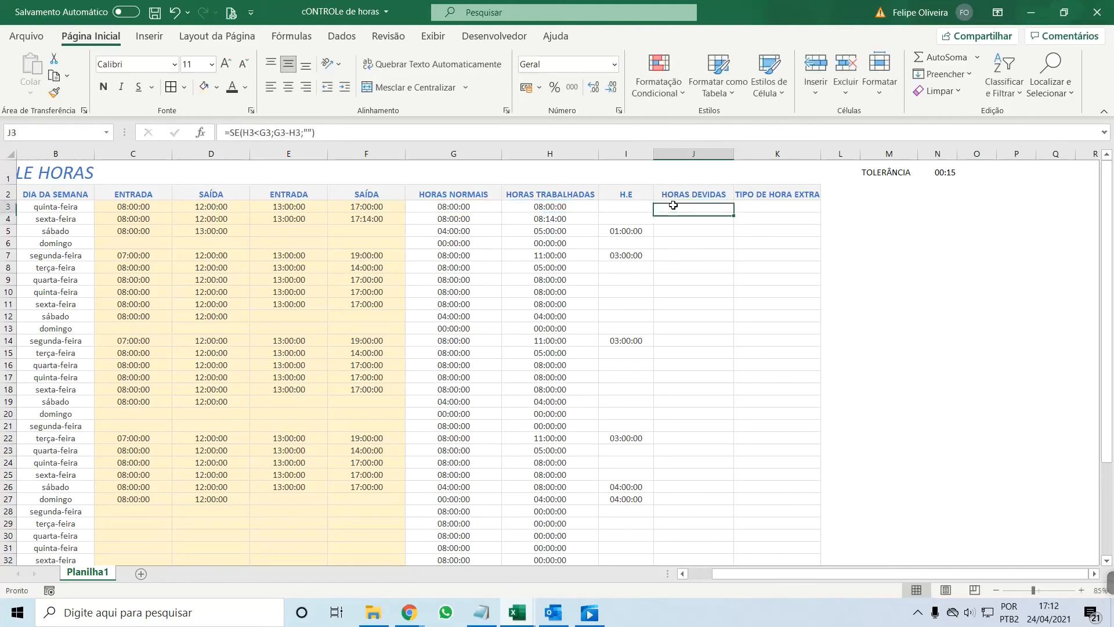
Fill the owed-hours formula from J3 down to J32.
scroll(647, 354, down, 3)
shift+click(678, 435)
key(ctrl+d)
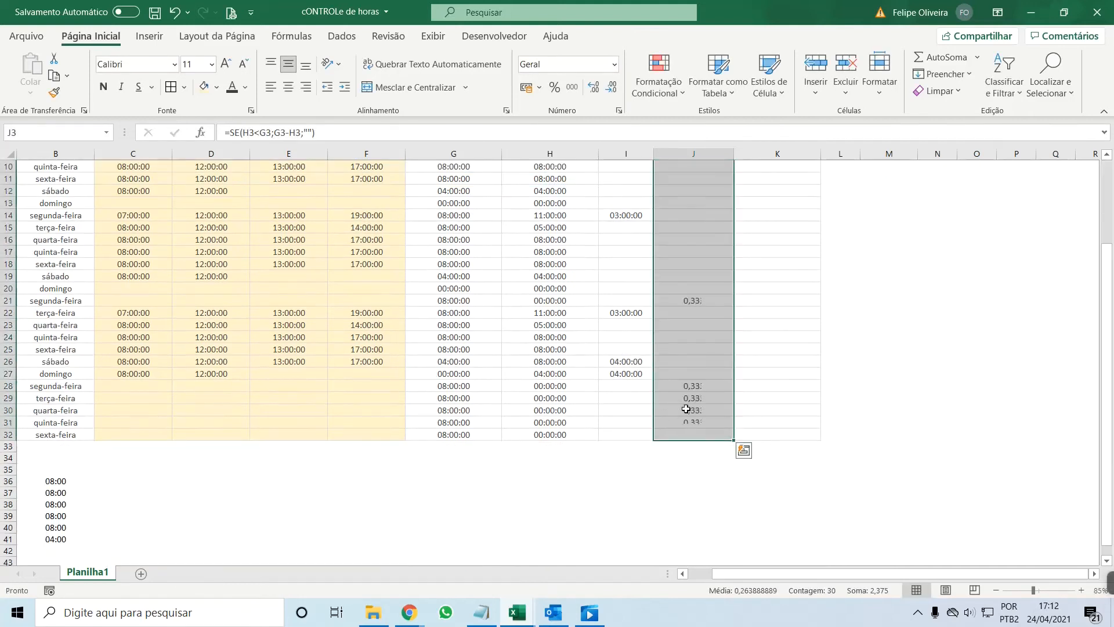
Format the owed hours in J3:J32 with the Hora type *13:30:55 and centre them.
scroll(717, 235, up, 3)
key(ctrl+1)
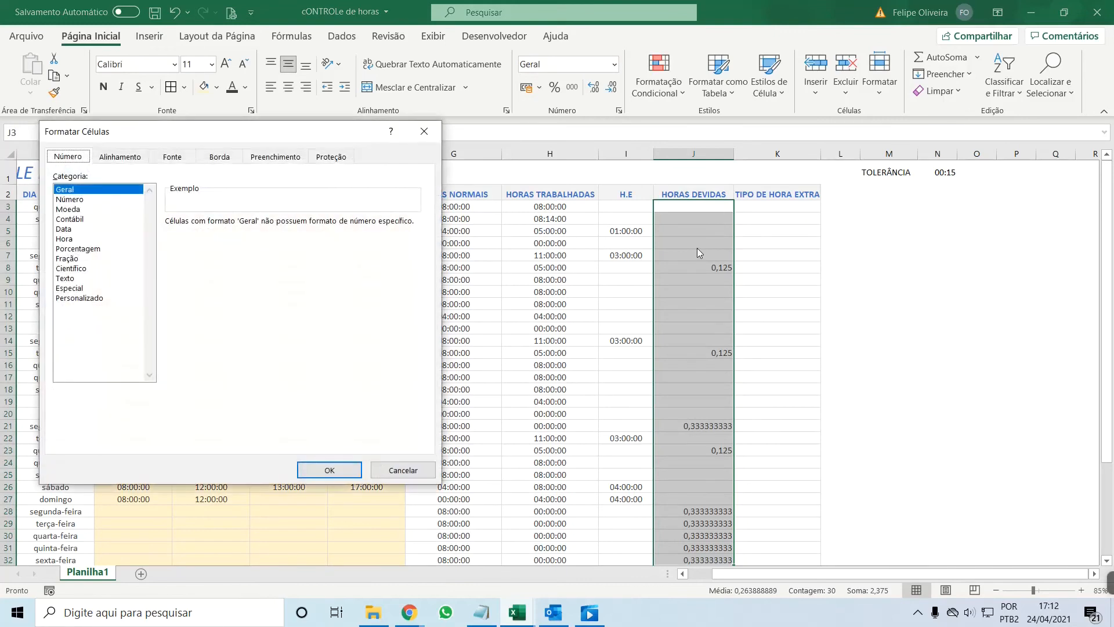
click(63, 239)
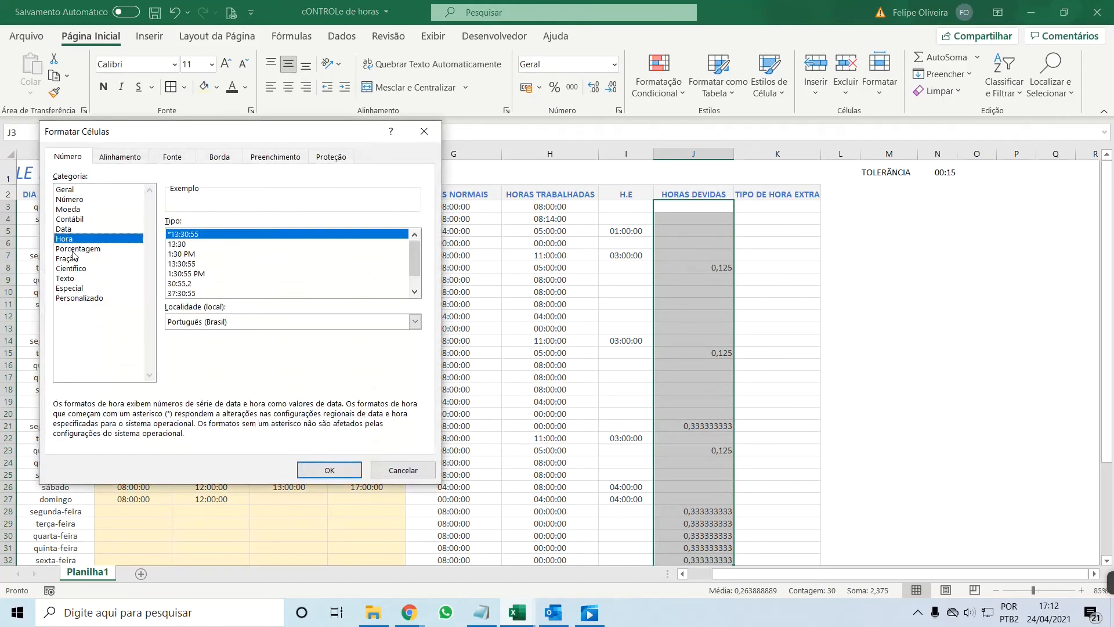
click(329, 469)
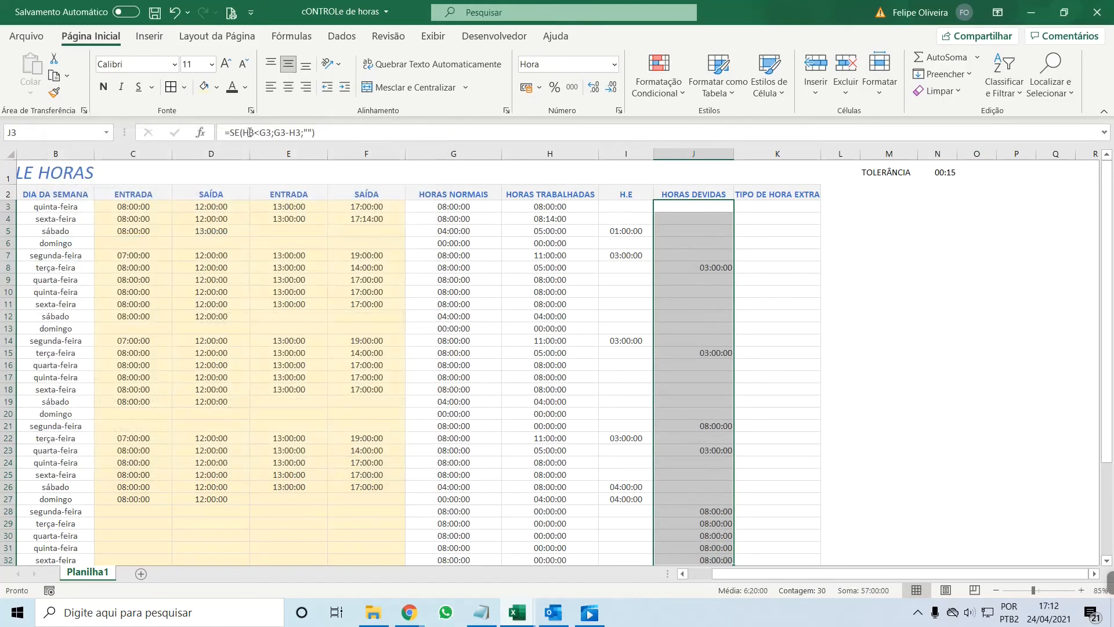
click(288, 86)
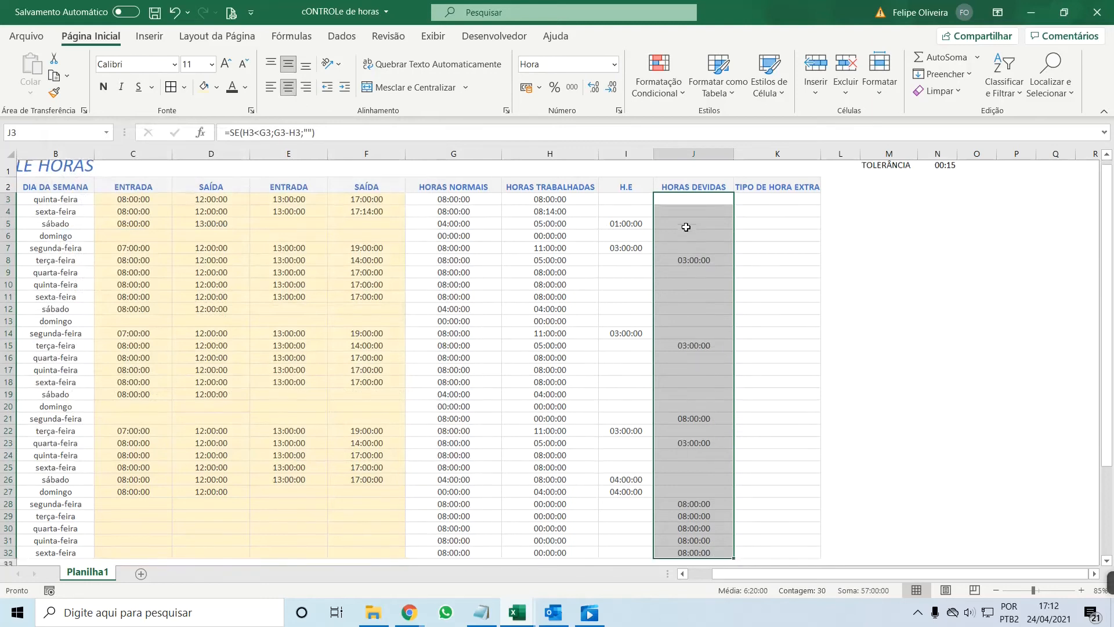
scroll(686, 227, down, 1)
scroll(686, 227, up, 1)
click(689, 218)
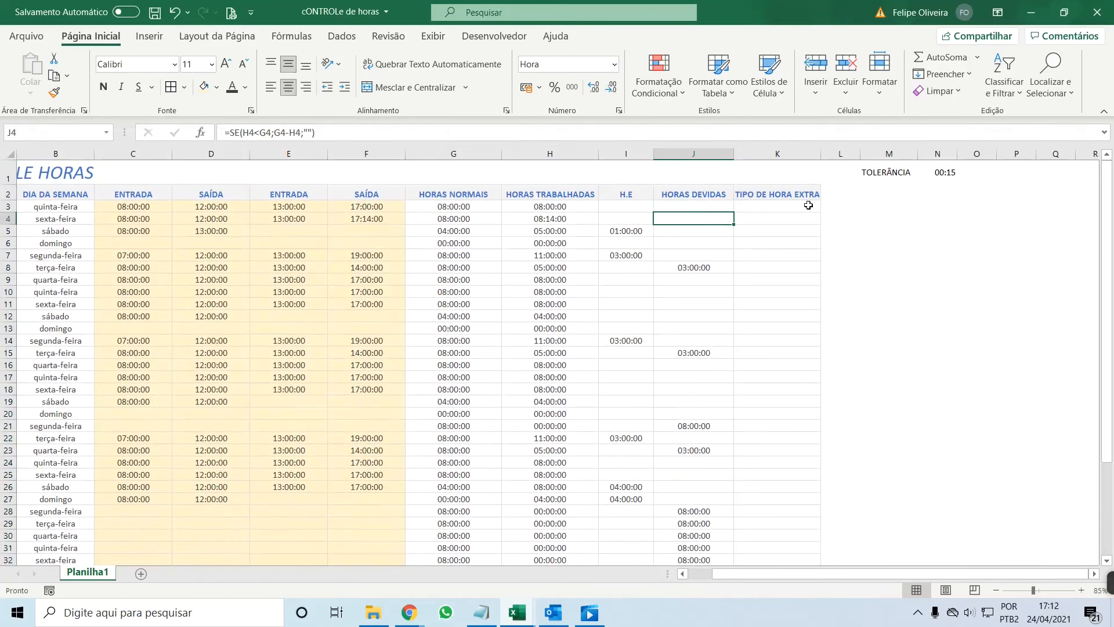
Clear the owed-hours formulas in J28:J32 for the days without clock entries.
scroll(629, 328, down, 1)
scroll(644, 351, up, 1)
scroll(651, 362, down, 2)
drag(117, 423, 400, 472)
drag(676, 423, 686, 468)
key(Delete)
drag(129, 409, 806, 410)
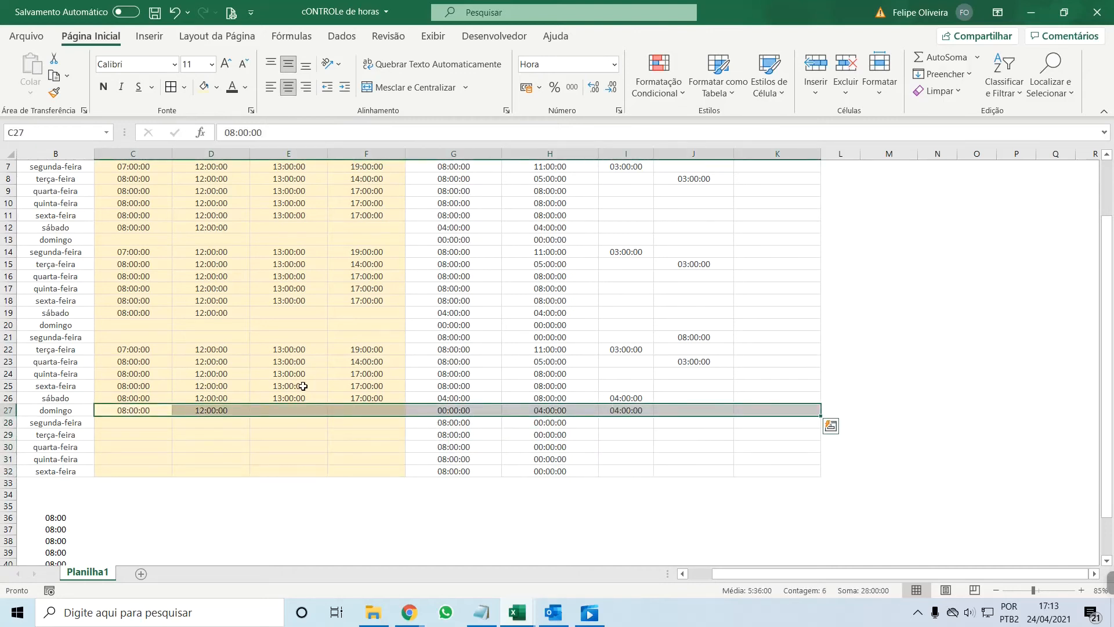
Widen column K slightly around the TIPO DE HORA EXTRA header.
scroll(671, 353, up, 2)
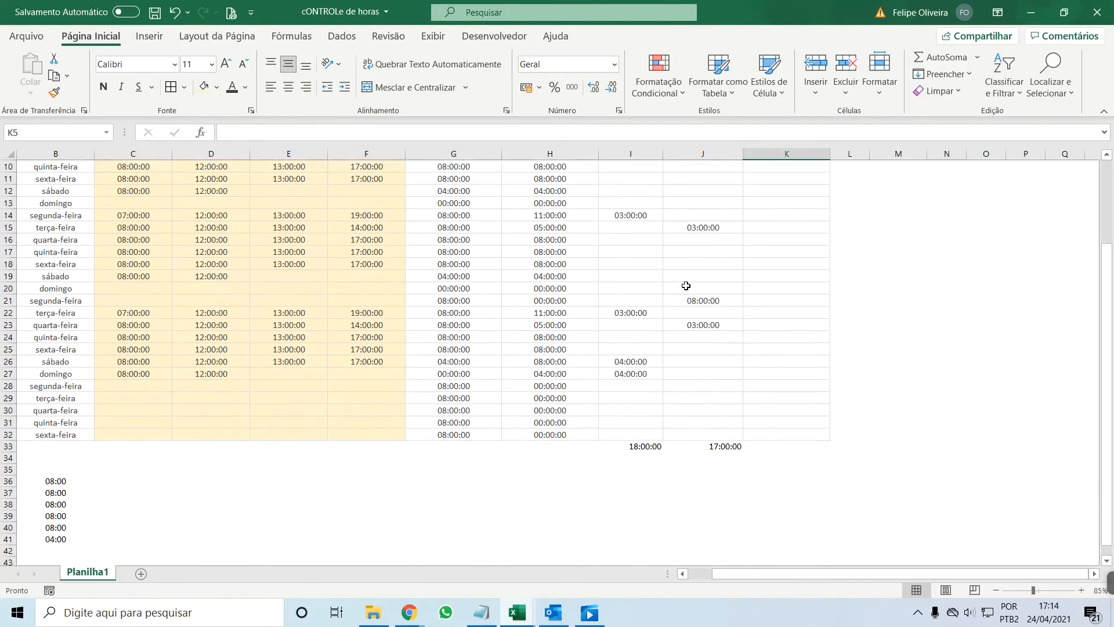
scroll(686, 285, up, 3)
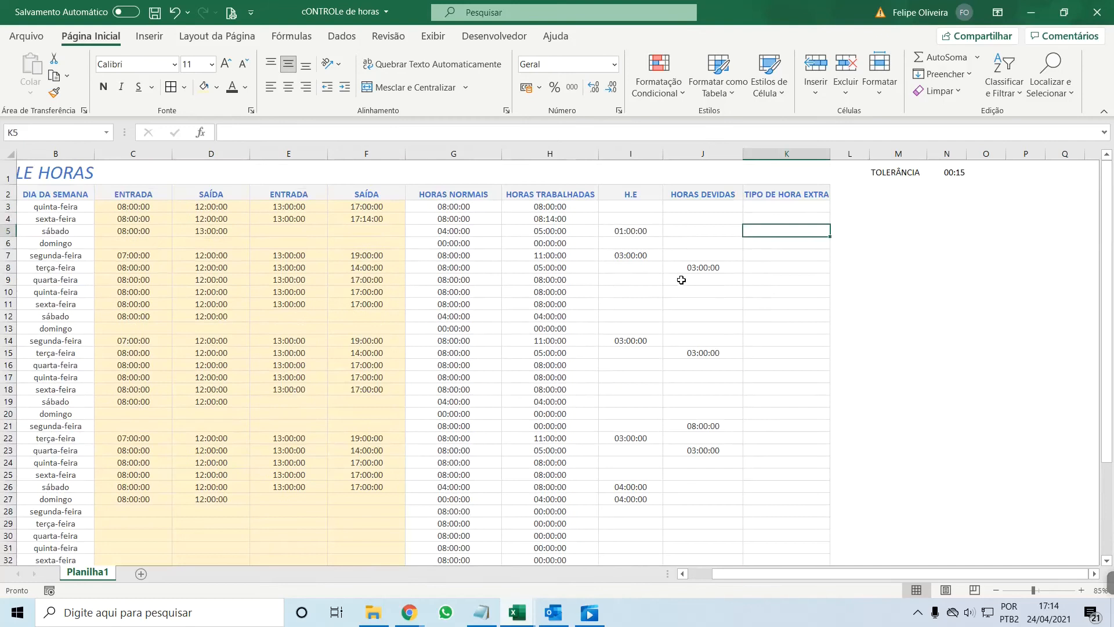
click(765, 209)
drag(830, 153, 838, 153)
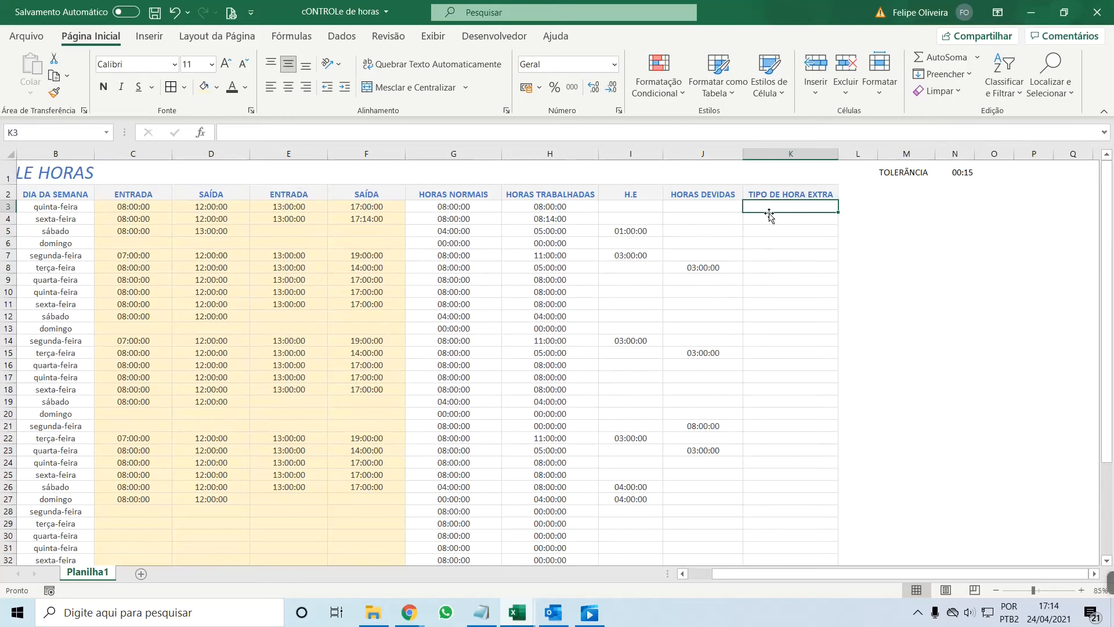
Add list data validation with the source 50%;100% to the overtime type cells K3:K32.
scroll(775, 279, down, 3)
shift+click(796, 435)
scroll(761, 375, up, 3)
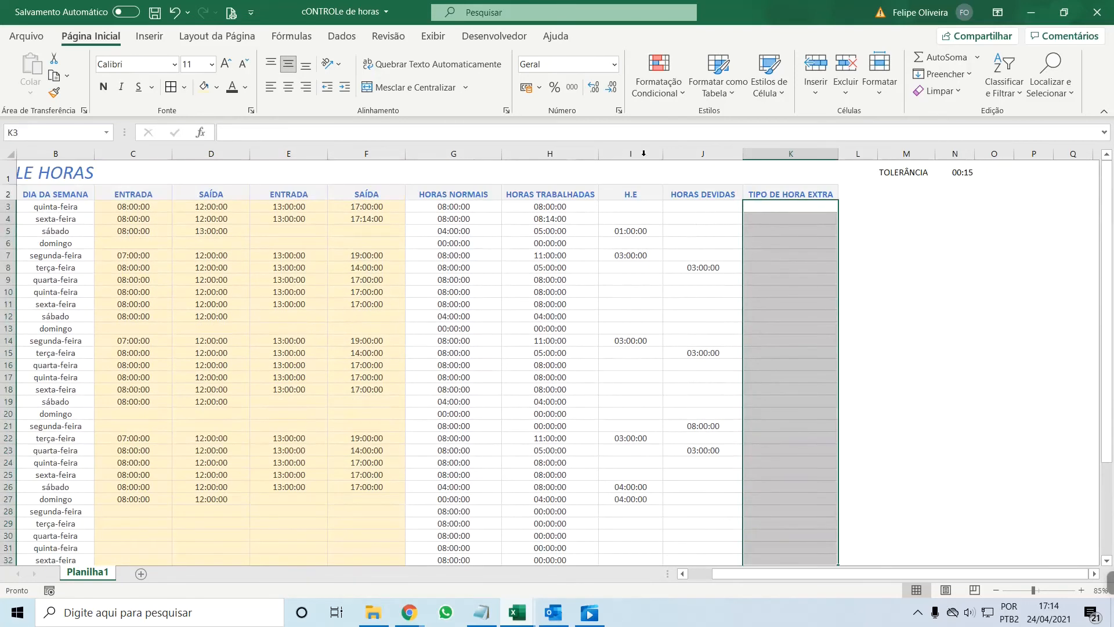
click(342, 36)
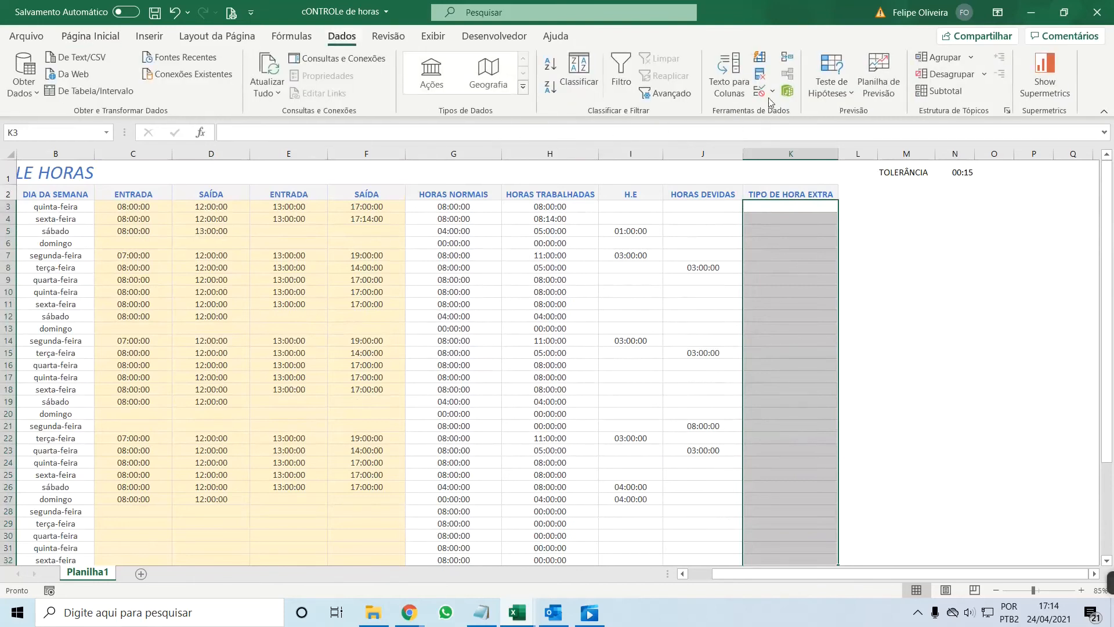
click(772, 91)
click(815, 110)
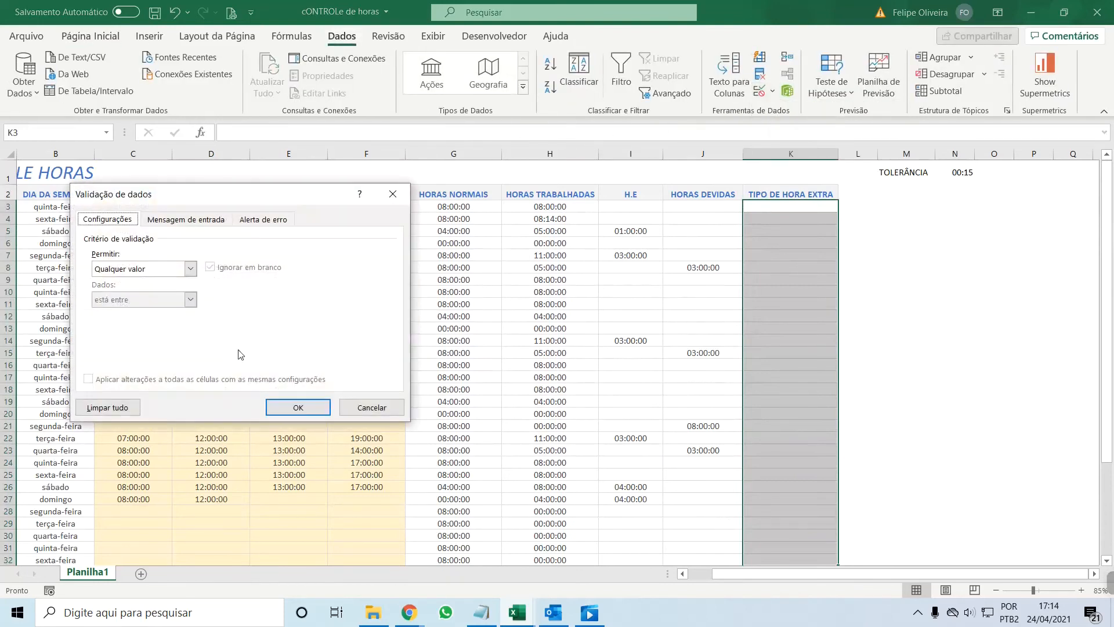
click(131, 268)
click(119, 312)
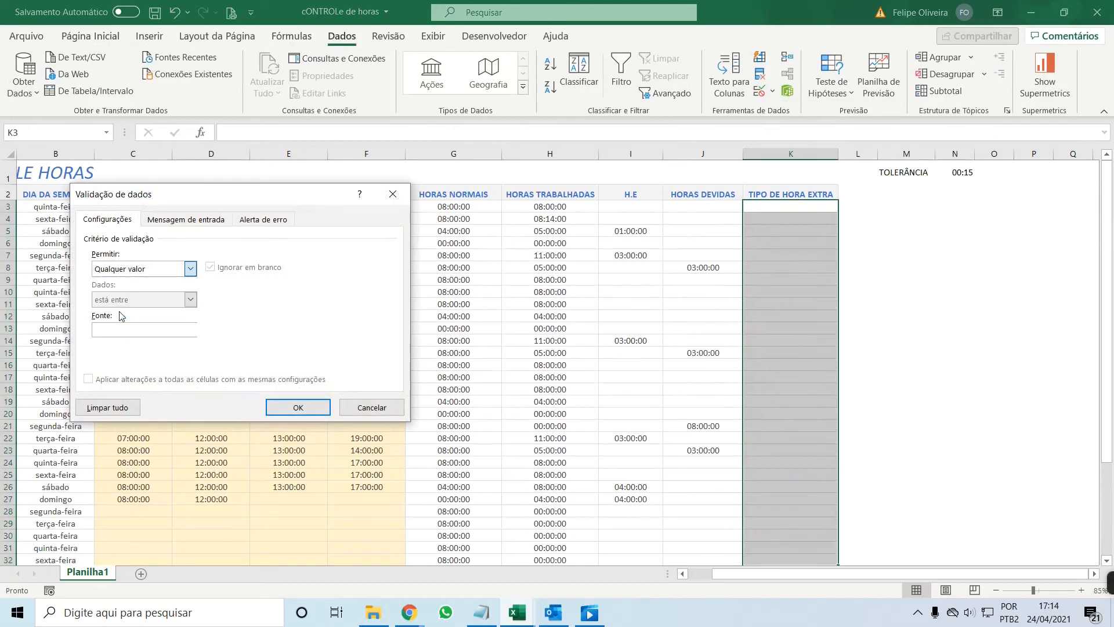
click(144, 330)
text(50)
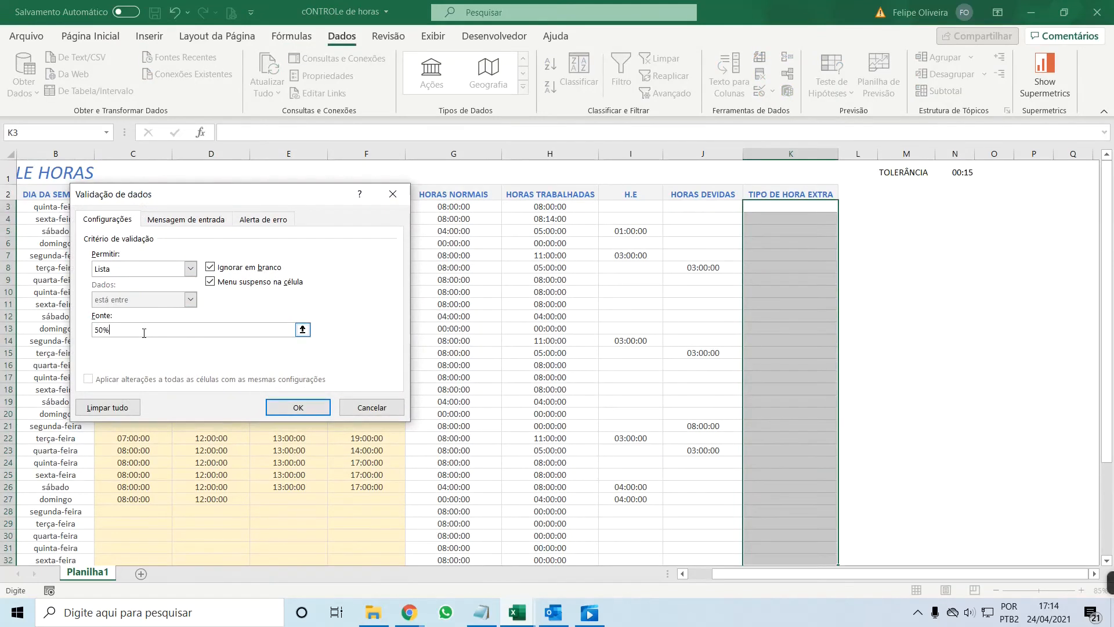
text(%;100%)
click(297, 407)
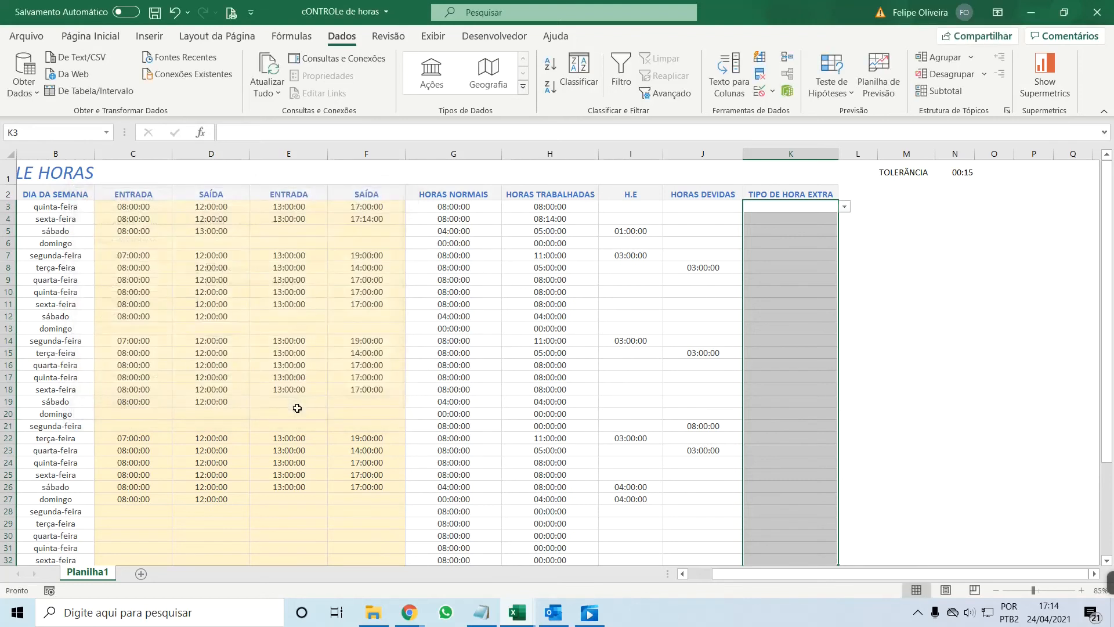
Check the options offered by the list in K3 and set the overtime type in K8 to 50%.
click(812, 208)
click(844, 207)
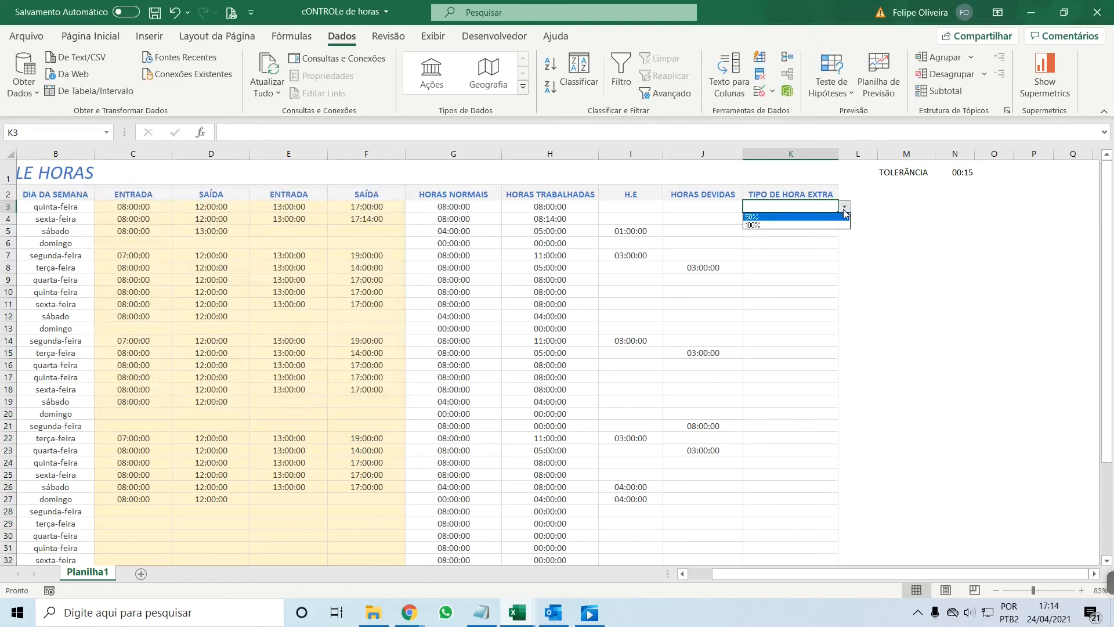
click(767, 263)
click(690, 269)
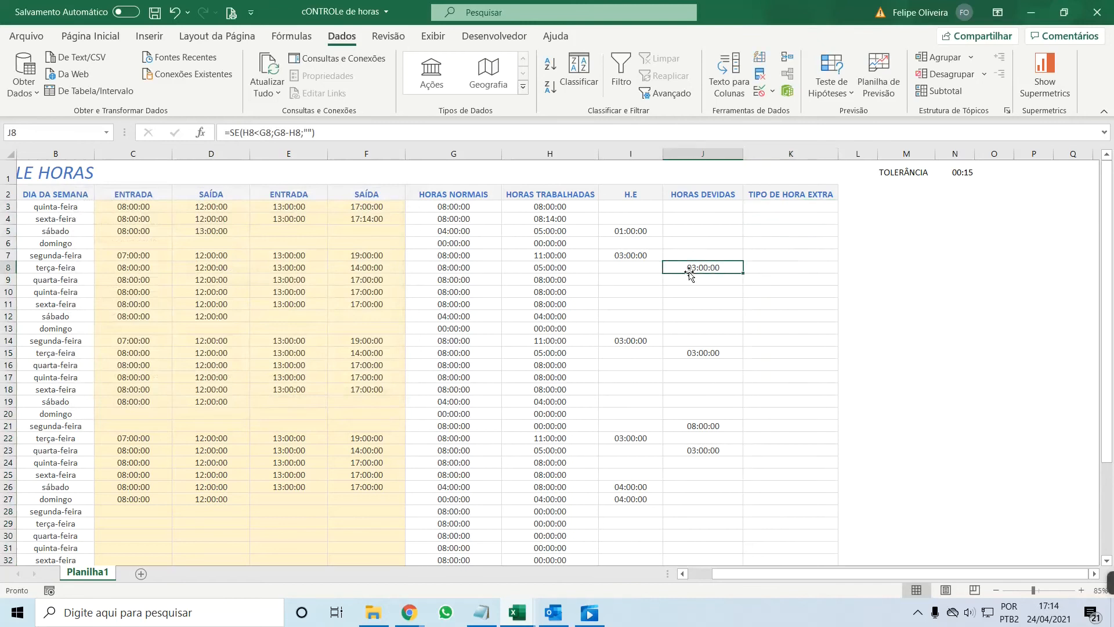
click(774, 268)
click(844, 267)
click(826, 278)
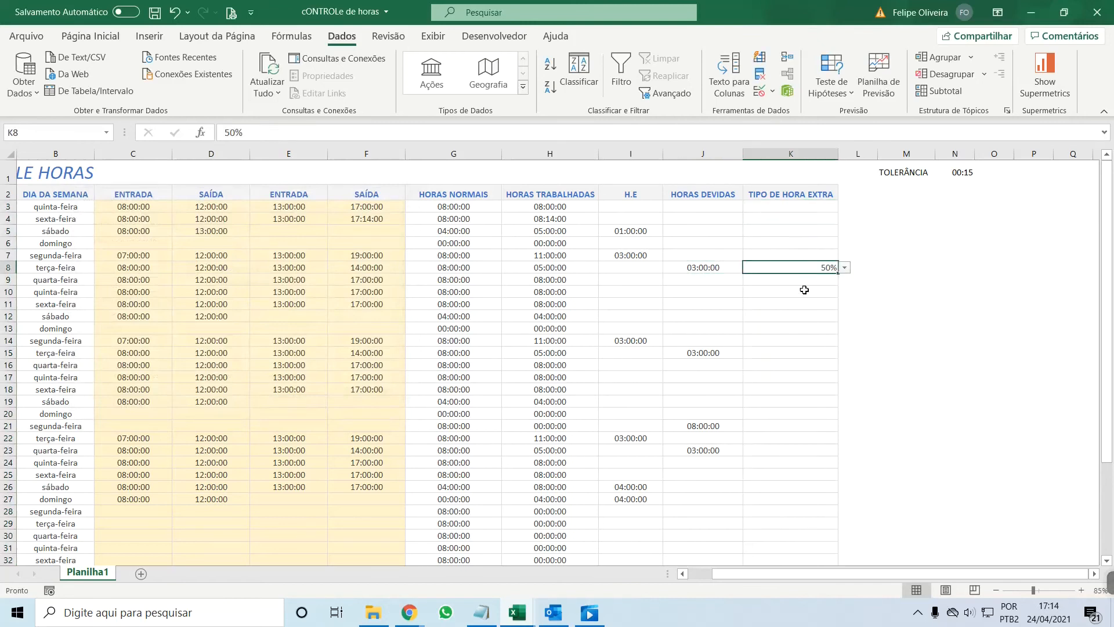
Set the overtime type in K14 to 50%.
click(772, 348)
click(850, 351)
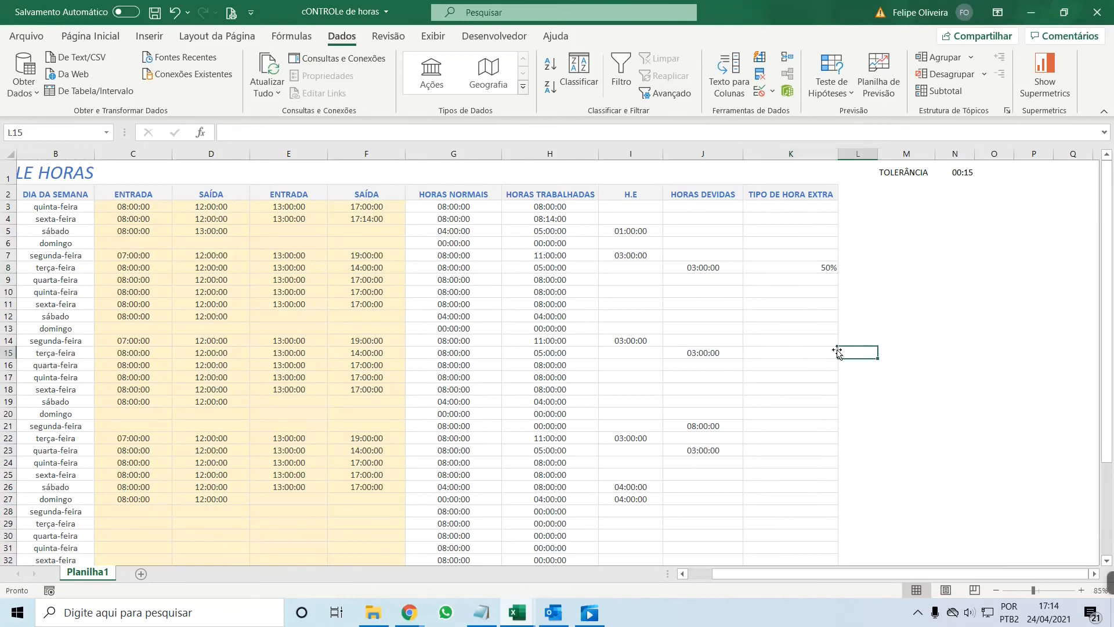
click(836, 352)
click(845, 354)
click(801, 350)
click(806, 342)
click(844, 340)
click(805, 352)
key(Down)
key(Down)
key(Down)
scroll(780, 358, down, 1)
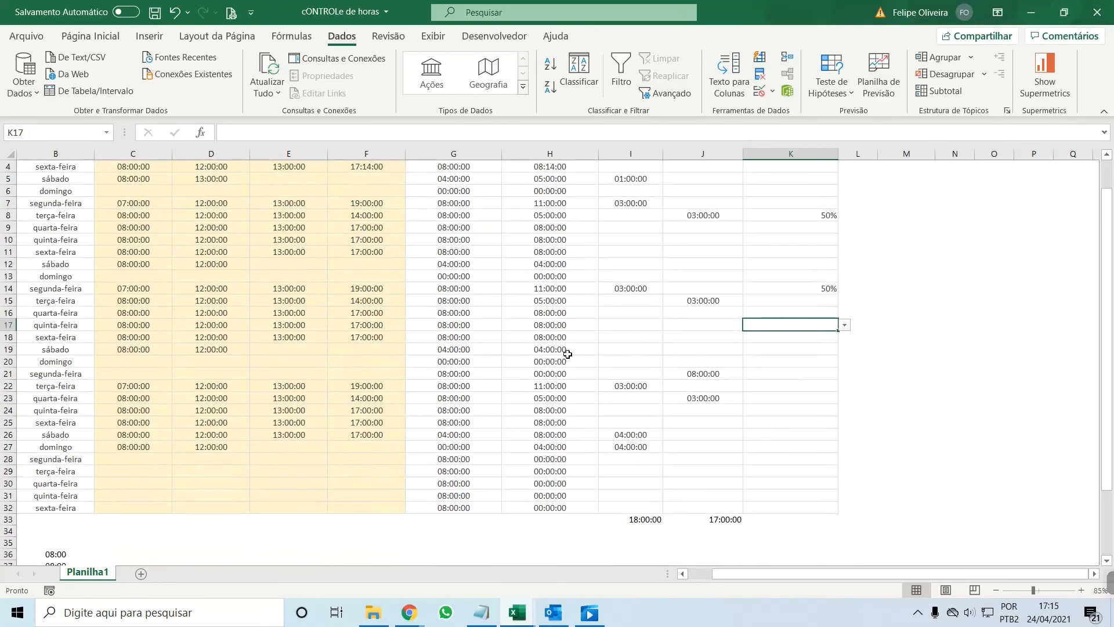
scroll(480, 324, up, 1)
Clear the normal hours in G17 and set that row's overtime type to 100%.
click(487, 377)
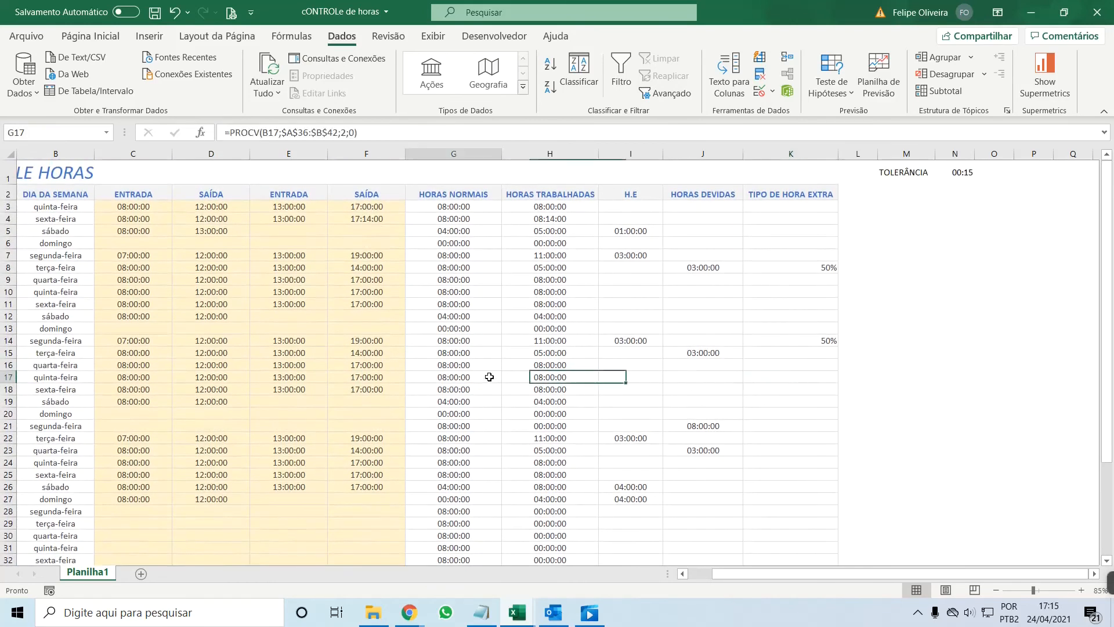
key(Delete)
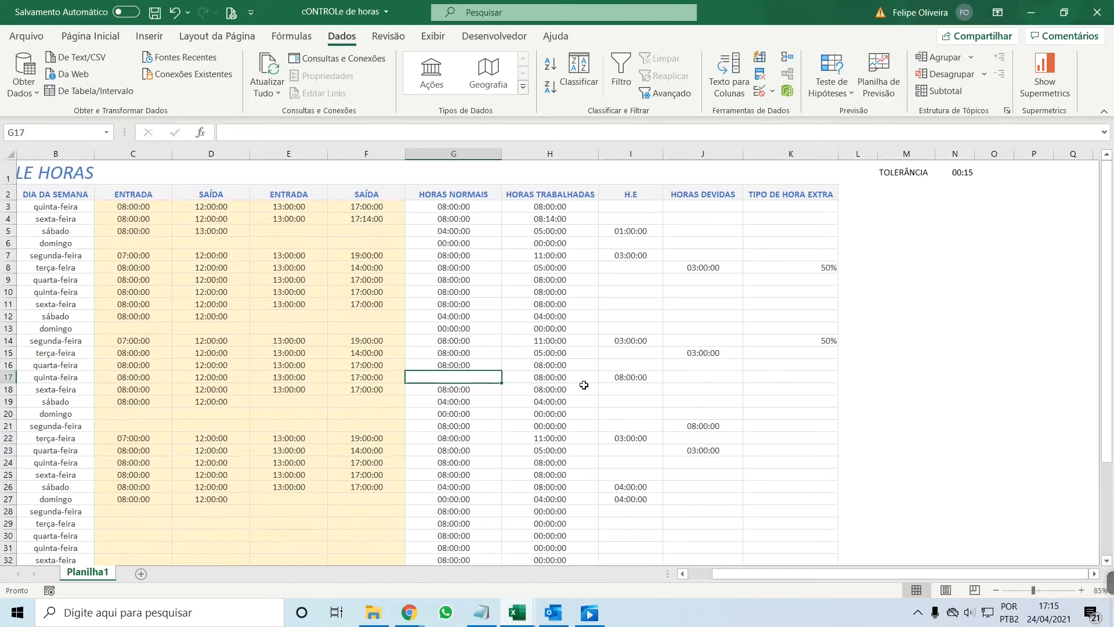
click(619, 377)
click(818, 376)
click(844, 377)
click(817, 397)
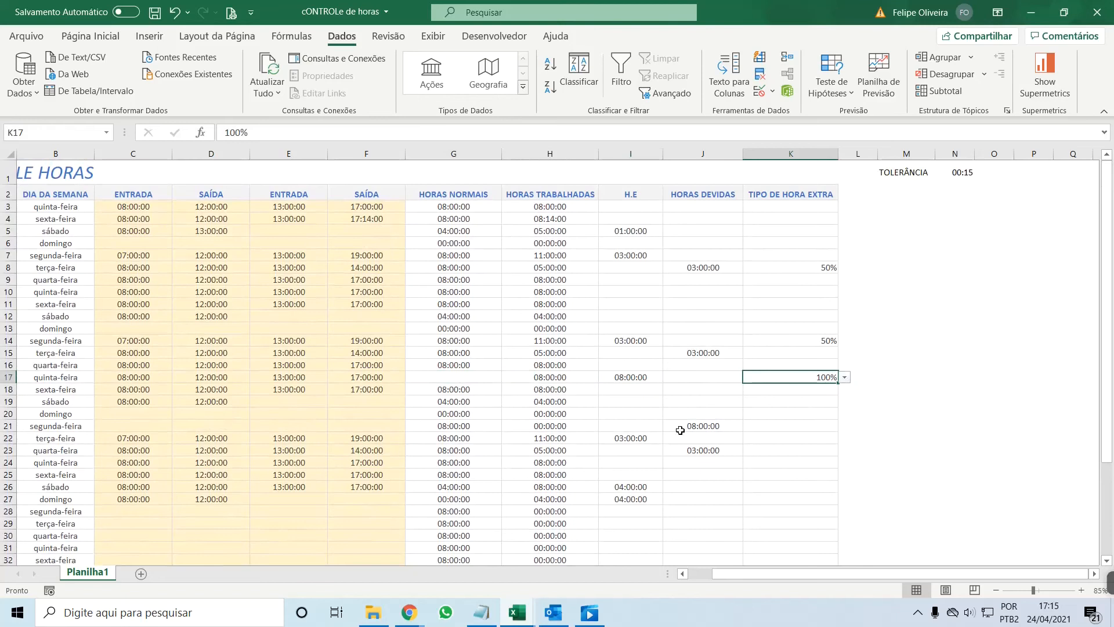
Clear the normal hours in G24 and set the overtime type in K24 to 100%.
scroll(680, 429, down, 1)
click(445, 479)
click(456, 408)
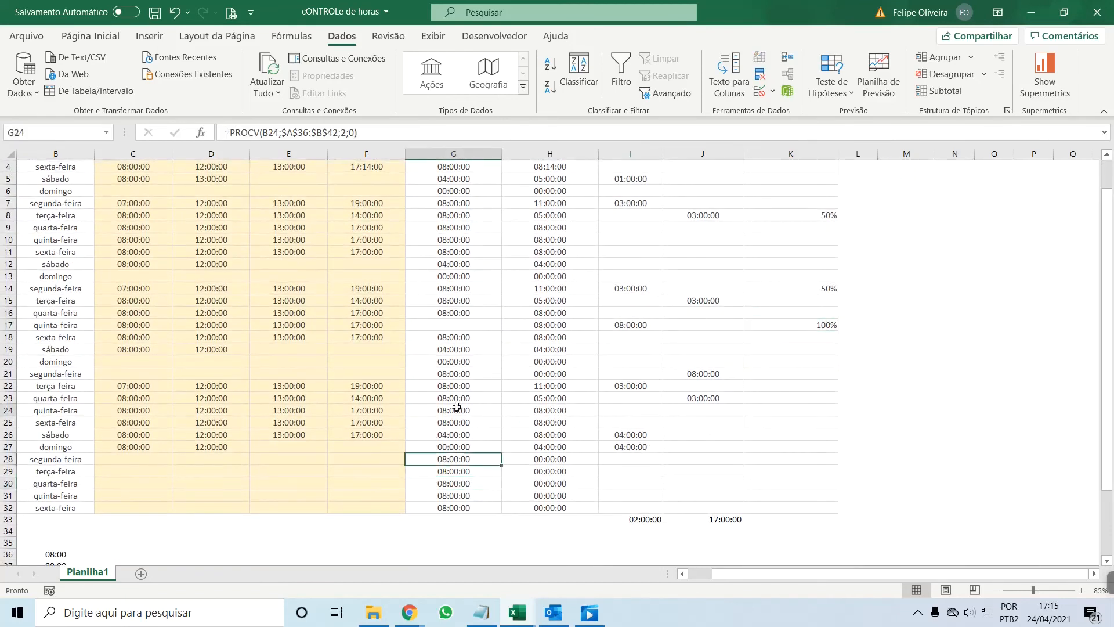
key(Delete)
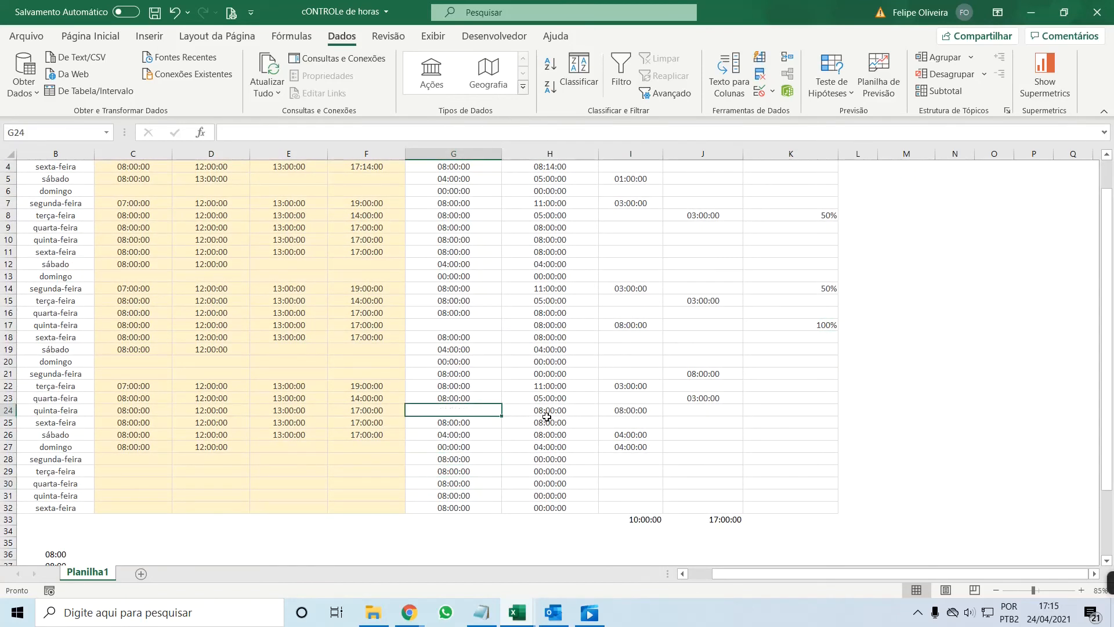
click(784, 410)
click(845, 410)
click(811, 429)
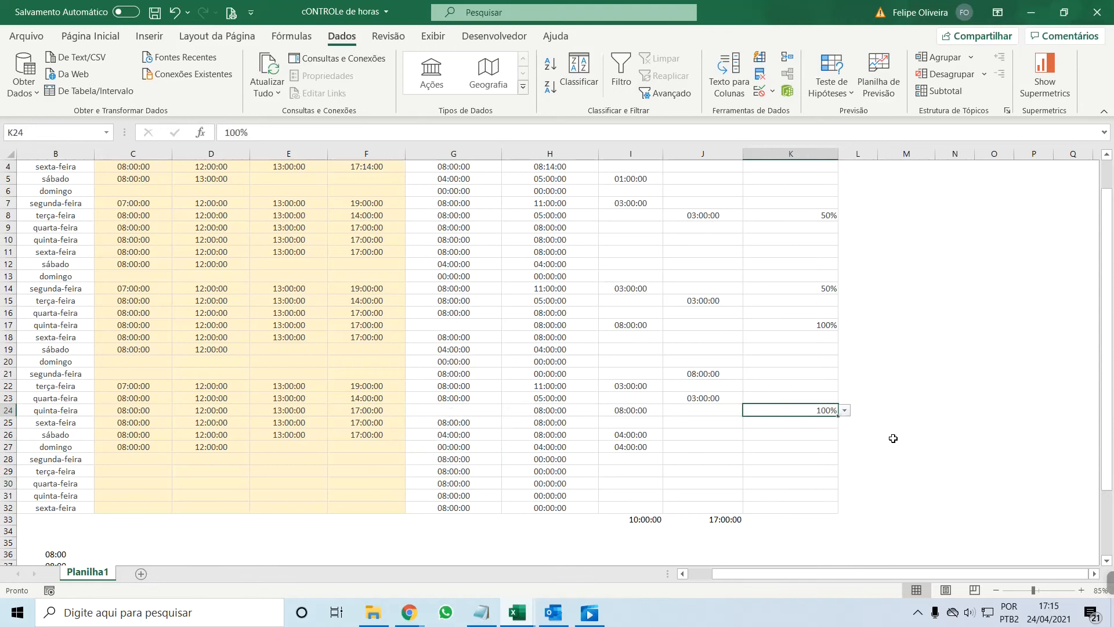
Centre the contents of the TIPO DE HORA EXTRA column.
click(893, 438)
scroll(790, 410, up, 1)
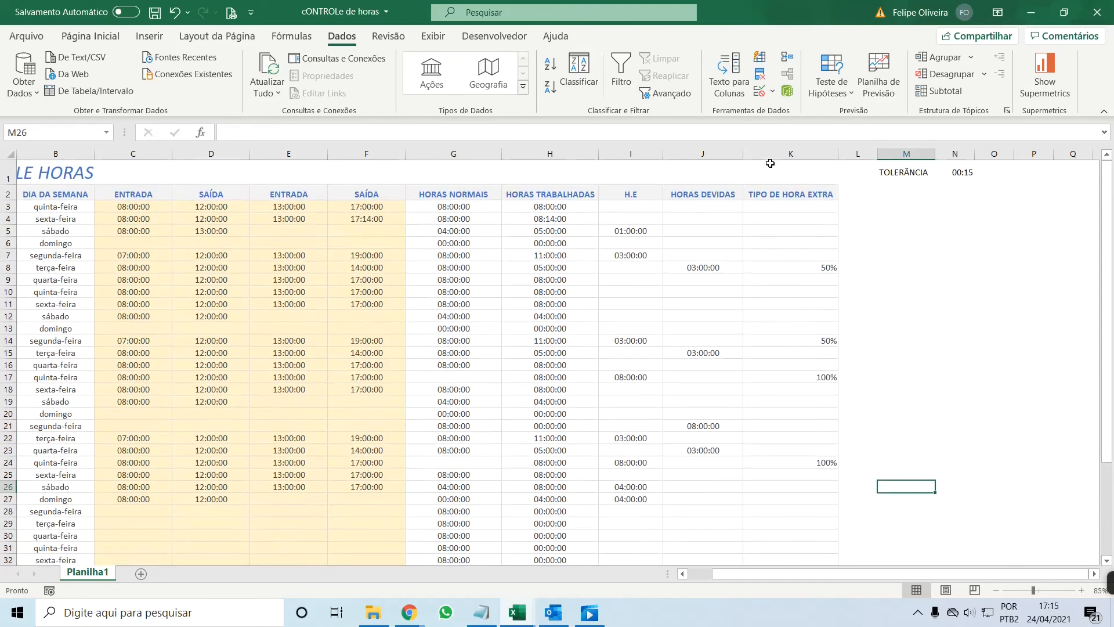
click(772, 154)
click(79, 38)
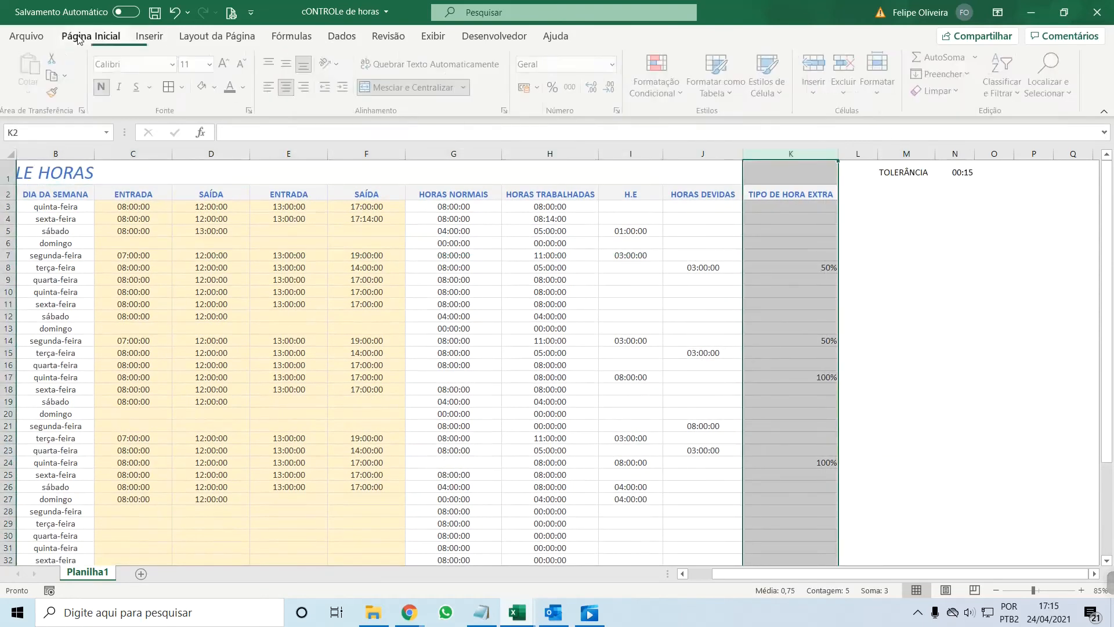
click(285, 87)
Enter the overtime type labels 50% in M9 and 100% in M10.
click(922, 274)
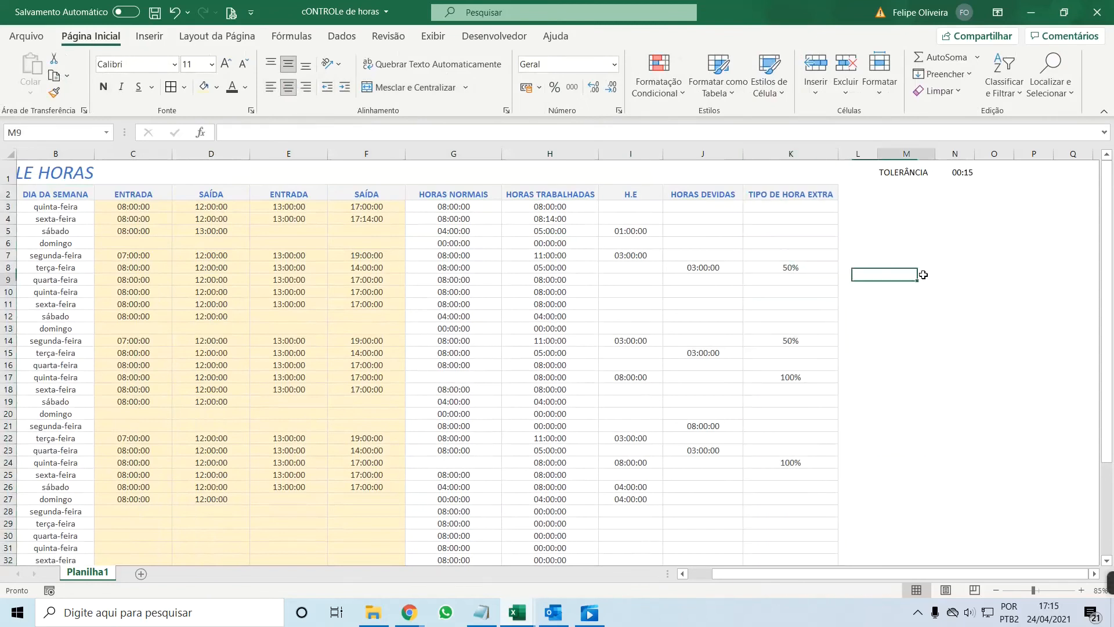
drag(923, 274, 935, 279)
text(50)
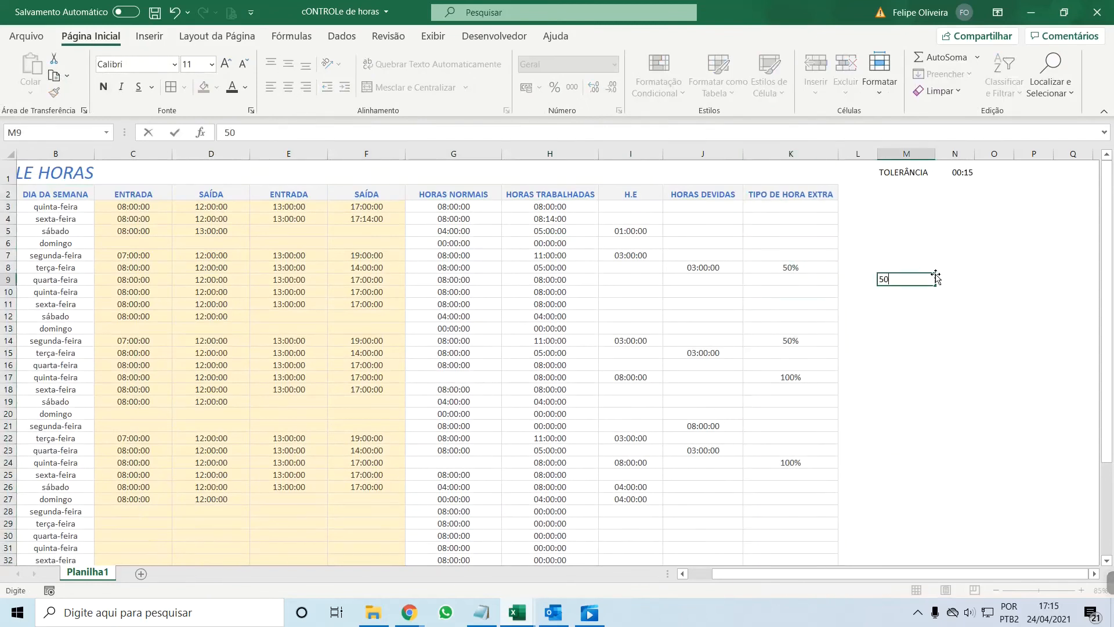
text(%)
key(Return)
text(100)
key(Return)
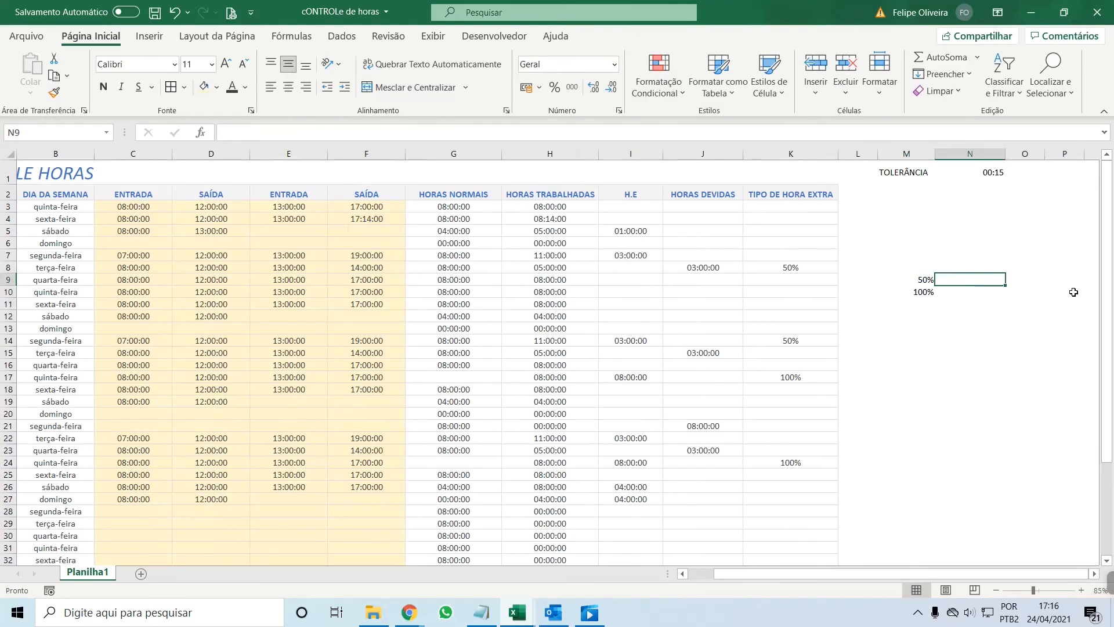
Enter =SOMASES(I:I;K:K;M9) in N9 to total the overtime hours of the 50% type.
text(=SOMASE)
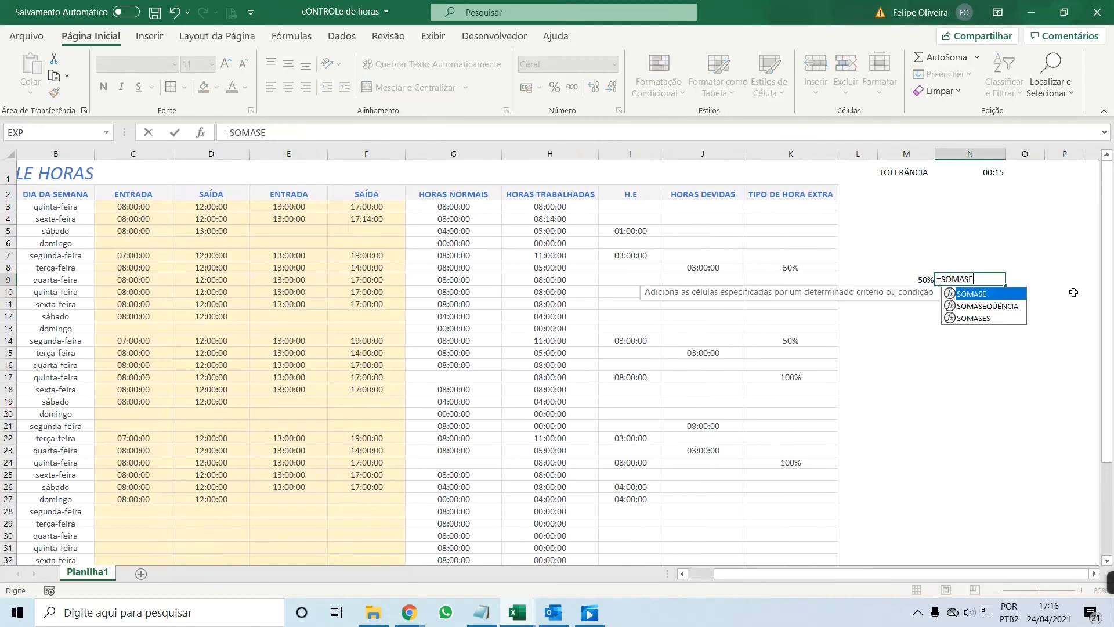
text(S()
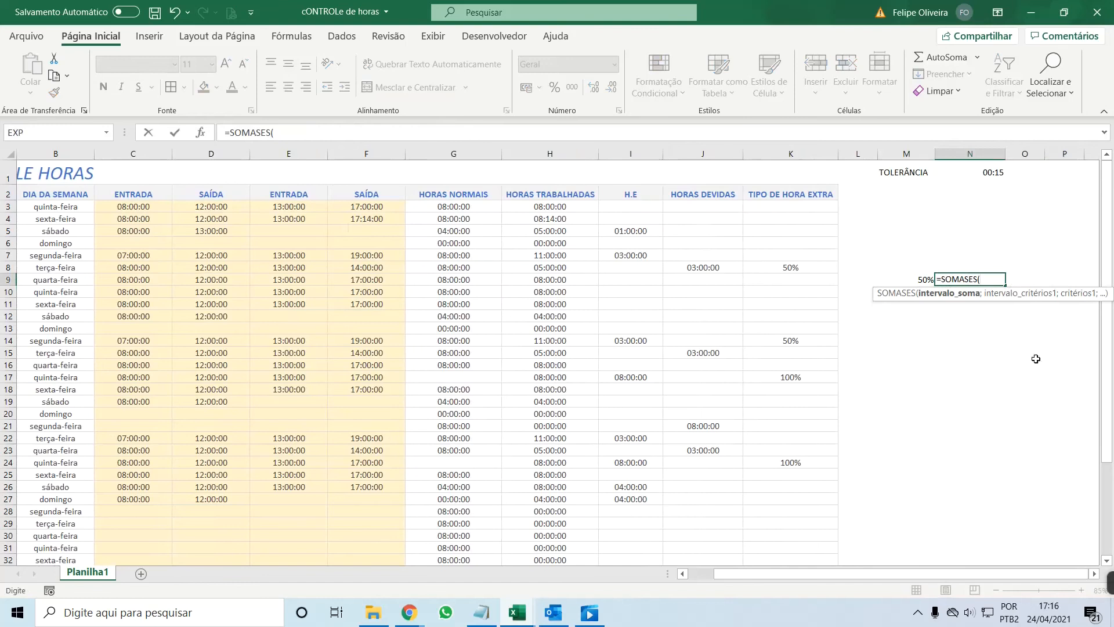
click(632, 152)
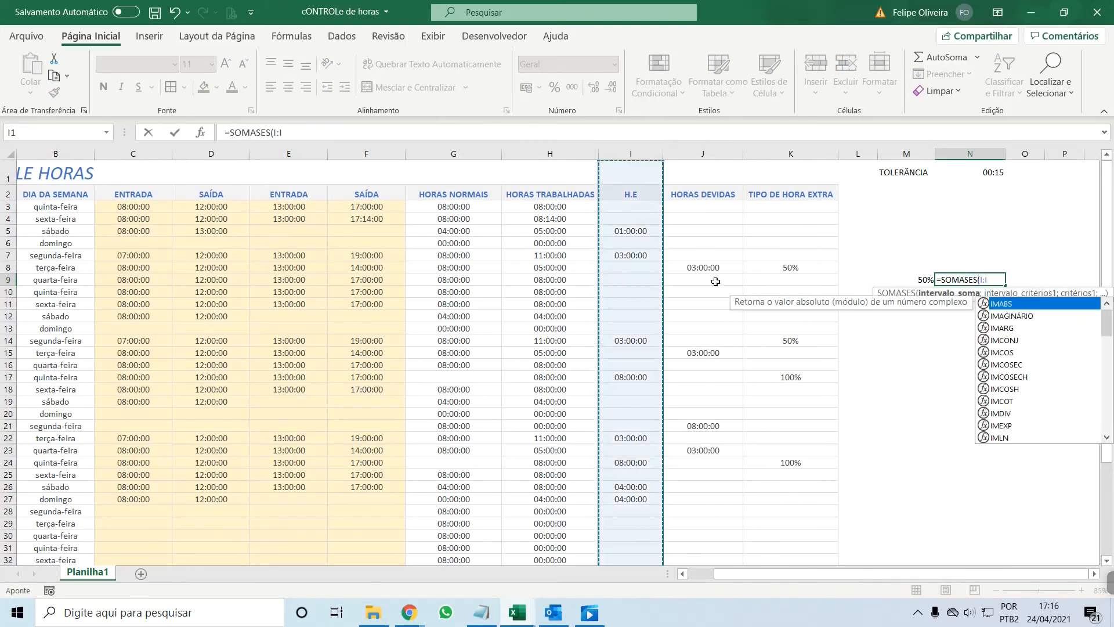
text(;)
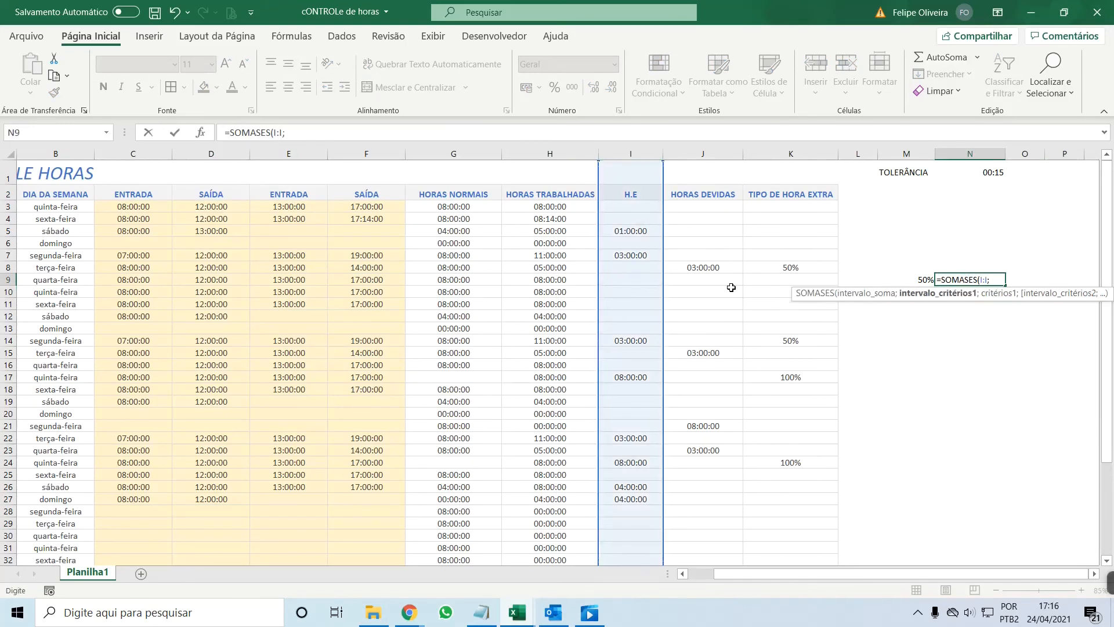
click(774, 147)
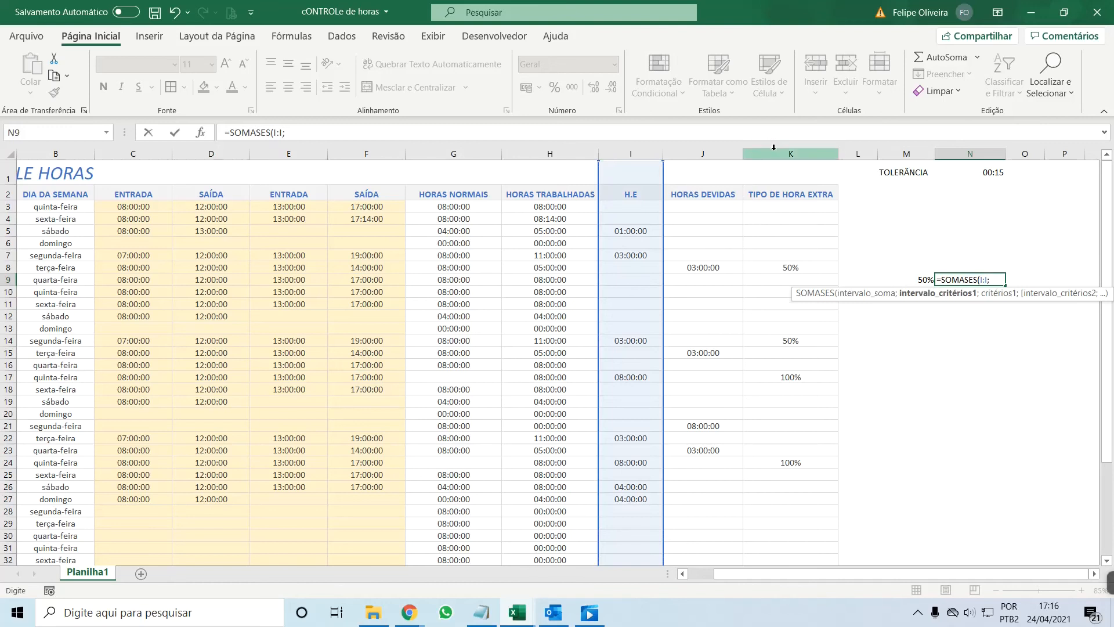
click(773, 150)
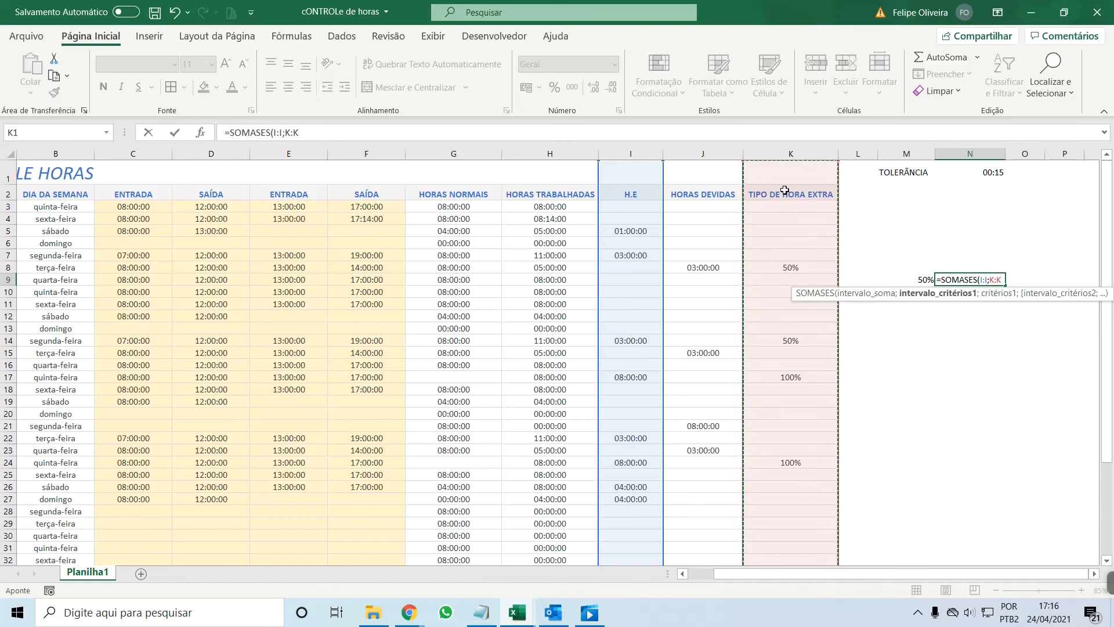
text(;)
click(923, 279)
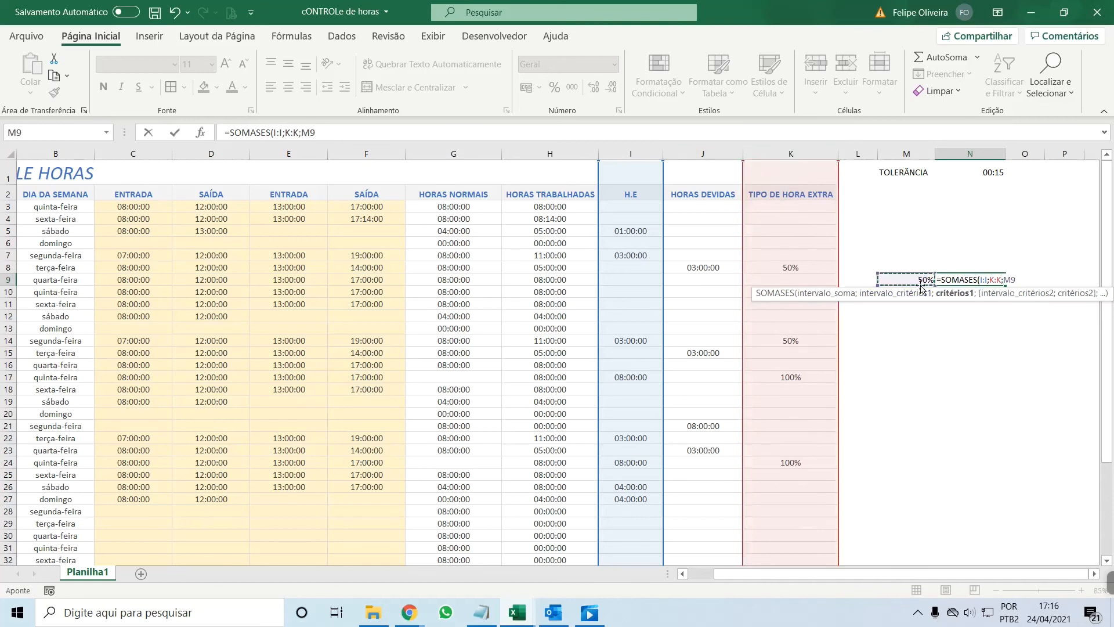
key(Return)
Format the 50% total in N9 as Hora with the 37:30:55 type.
click(987, 279)
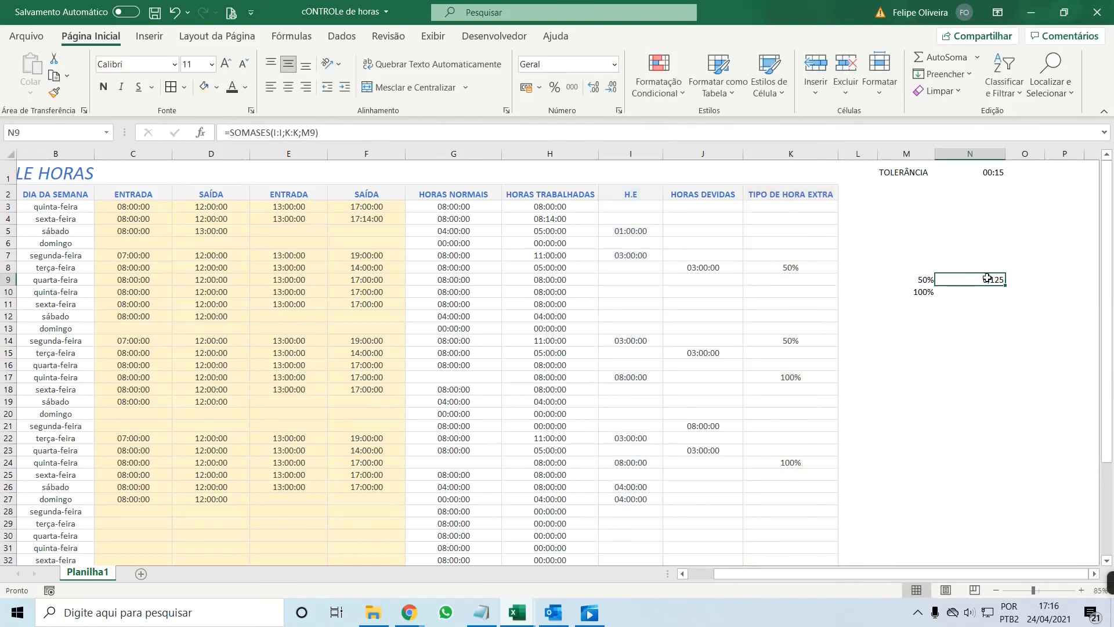
key(ctrl+1)
click(87, 241)
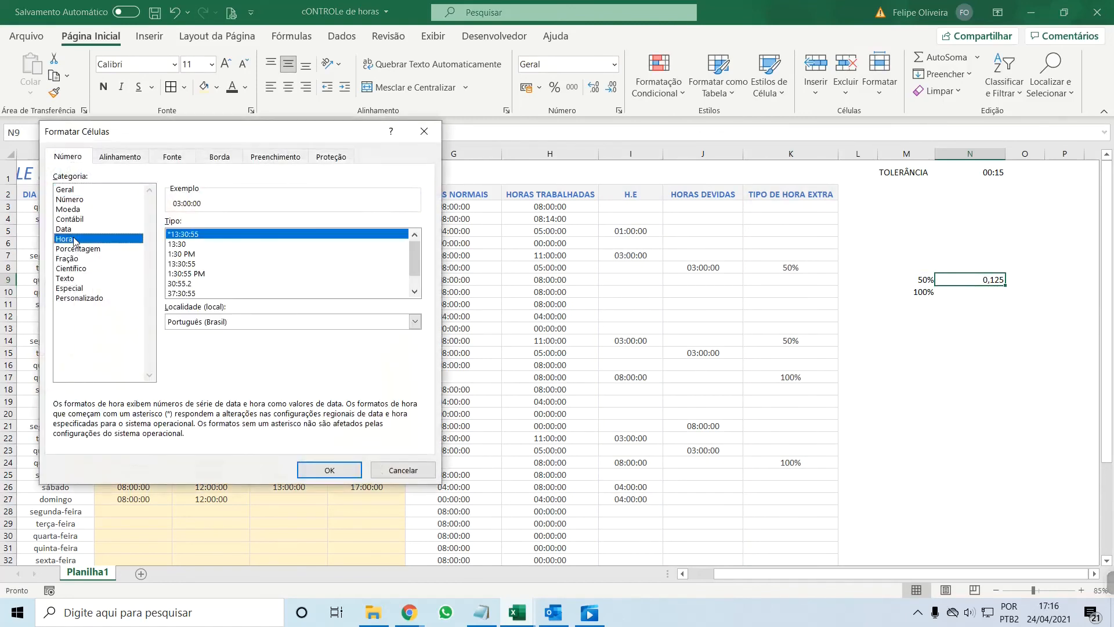
click(318, 467)
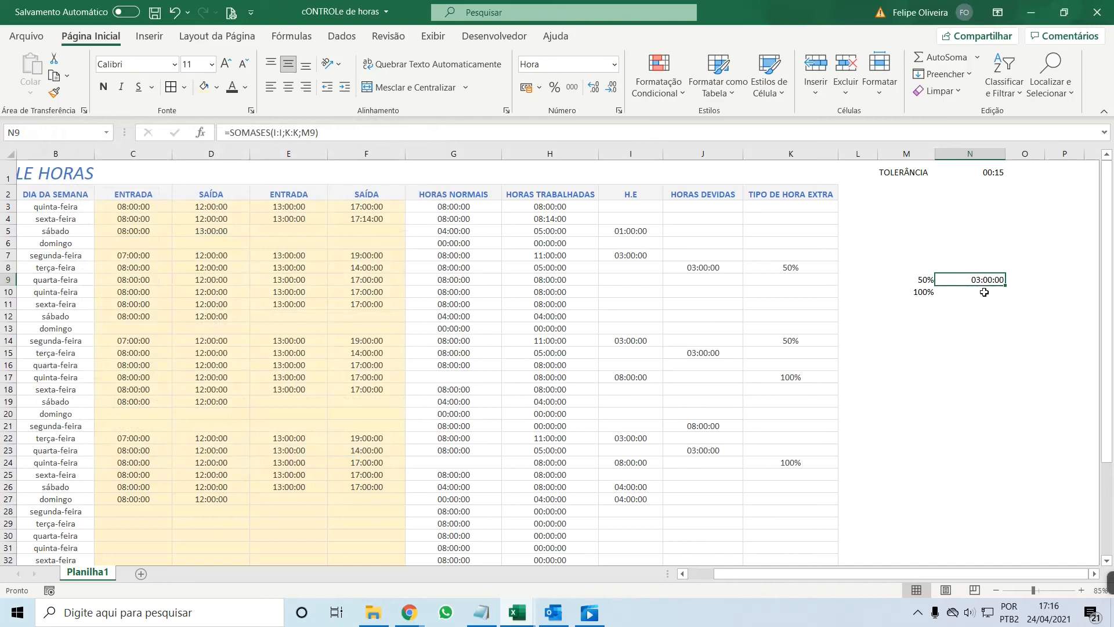
key(ctrl+1)
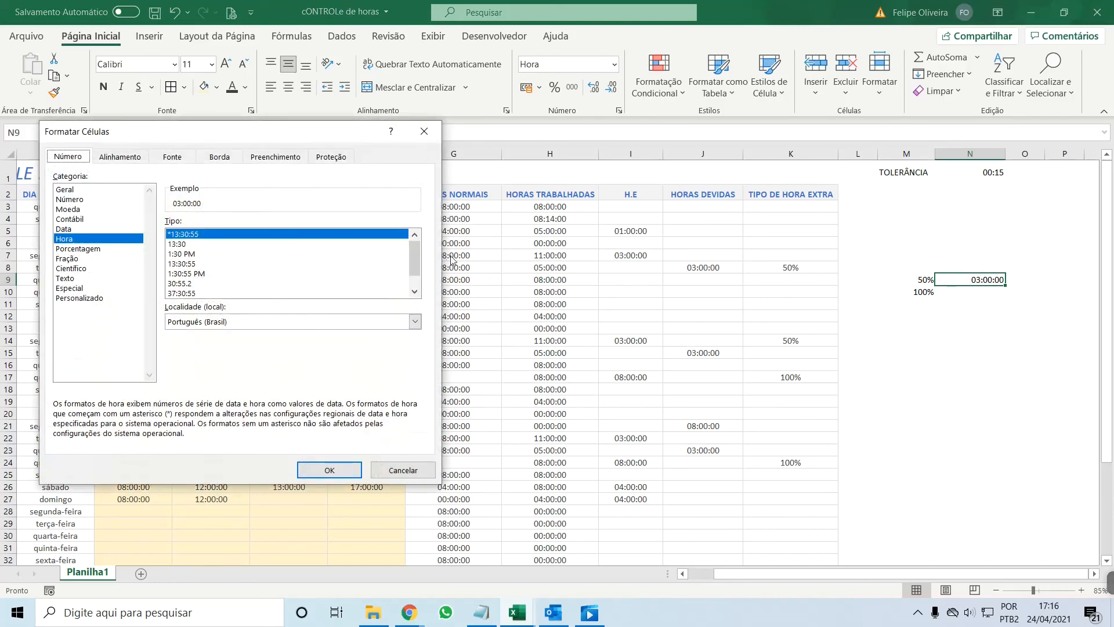
drag(415, 258, 415, 268)
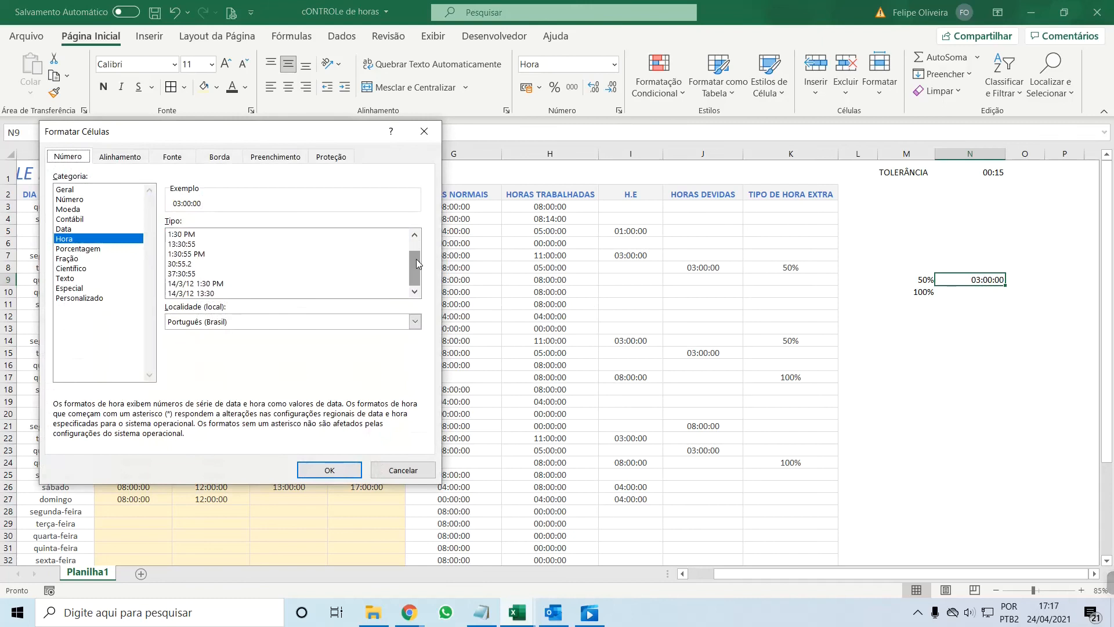
click(186, 274)
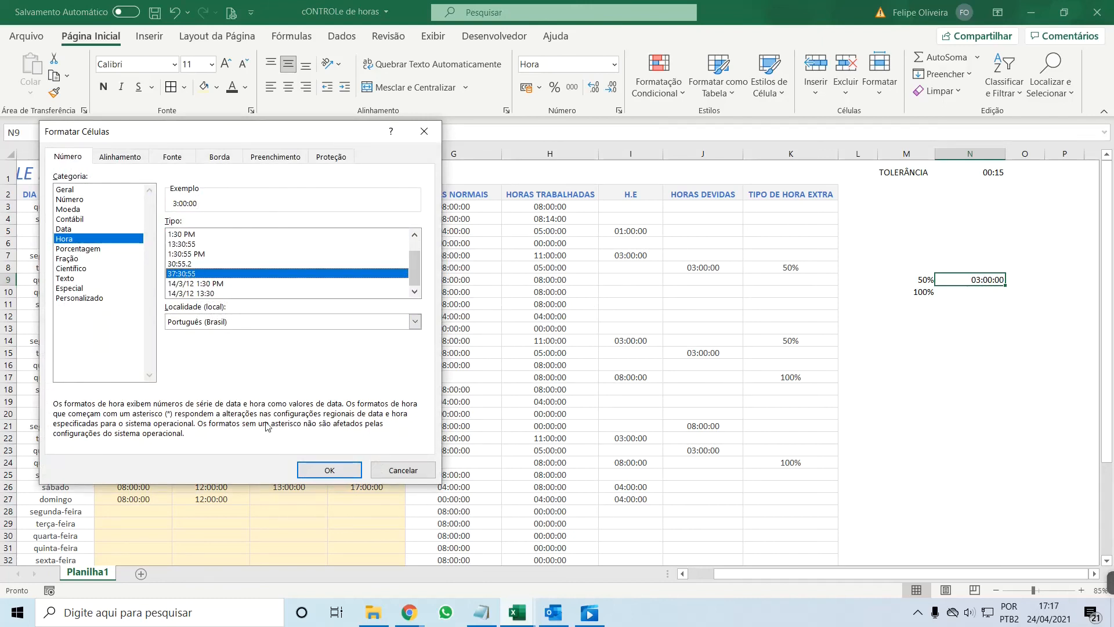
click(319, 465)
Copy the N9 formula text into N10 and point its criterion to M10, giving =SOMASES(I:I;K:K;M10).
click(968, 339)
click(981, 280)
click(985, 292)
click(983, 279)
click(979, 291)
click(983, 279)
click(302, 132)
key(Return)
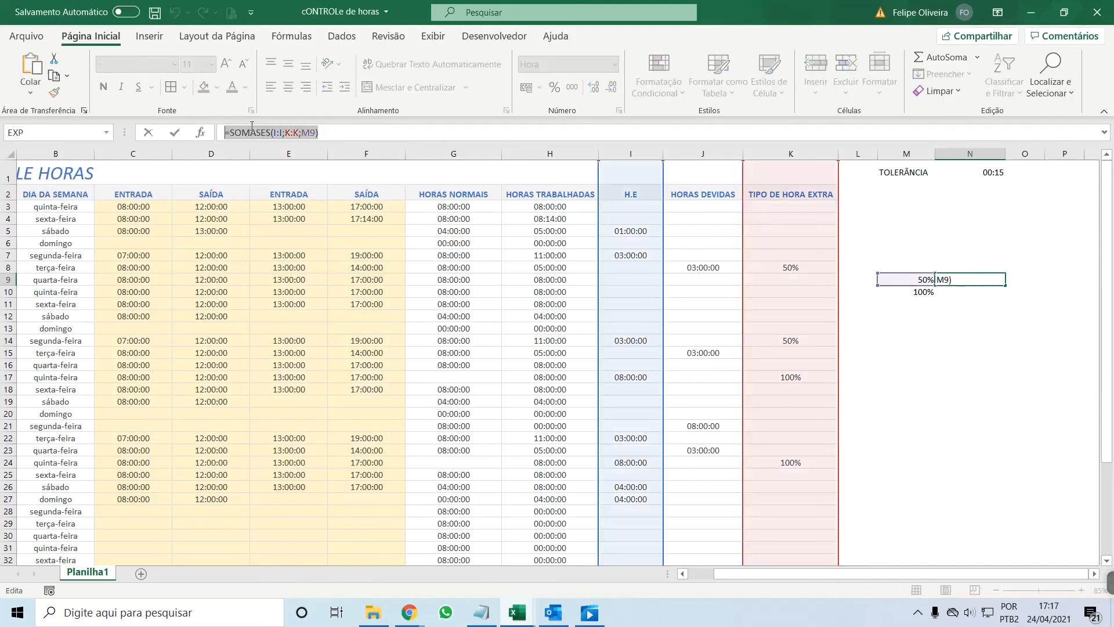
key(ctrl+v)
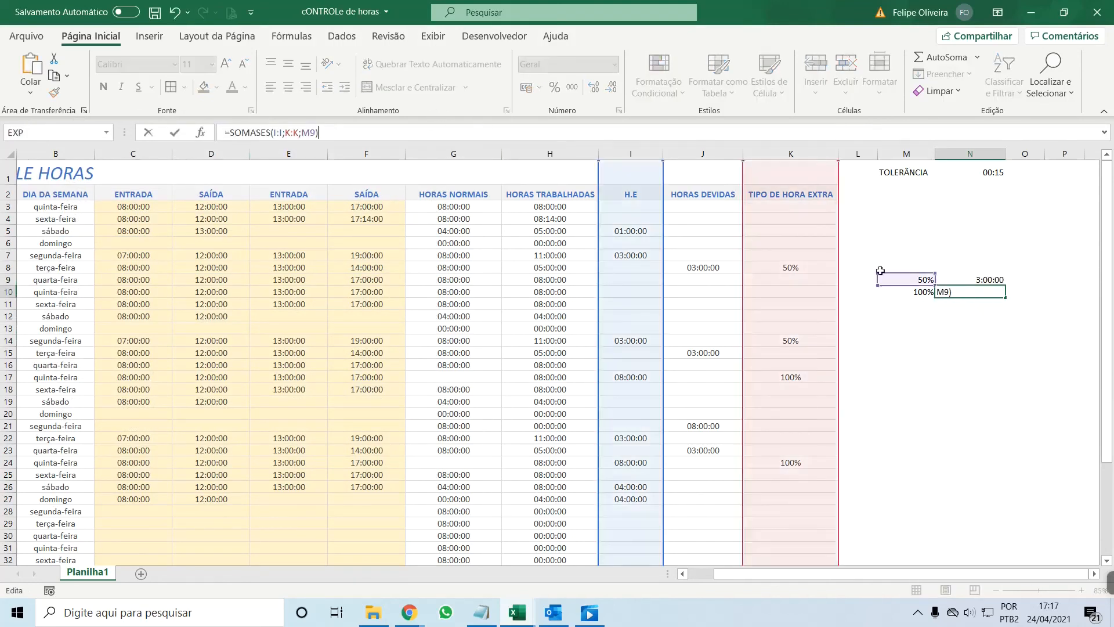
drag(918, 287, 917, 293)
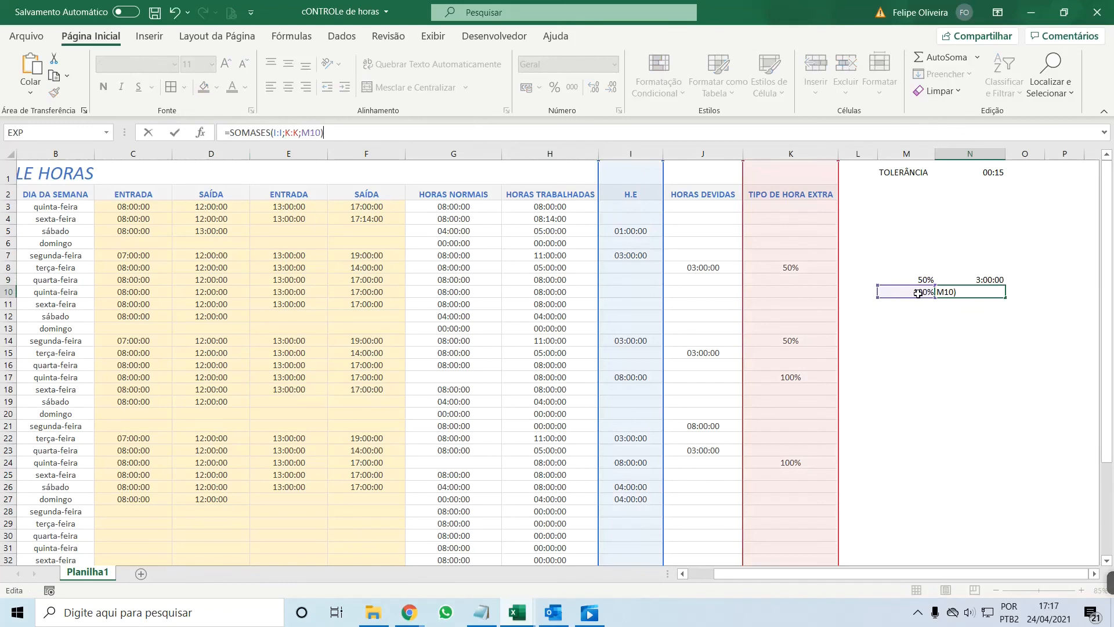
key(Return)
Format the 100% total in N10 as Hora with the 37:30:55 type.
click(982, 292)
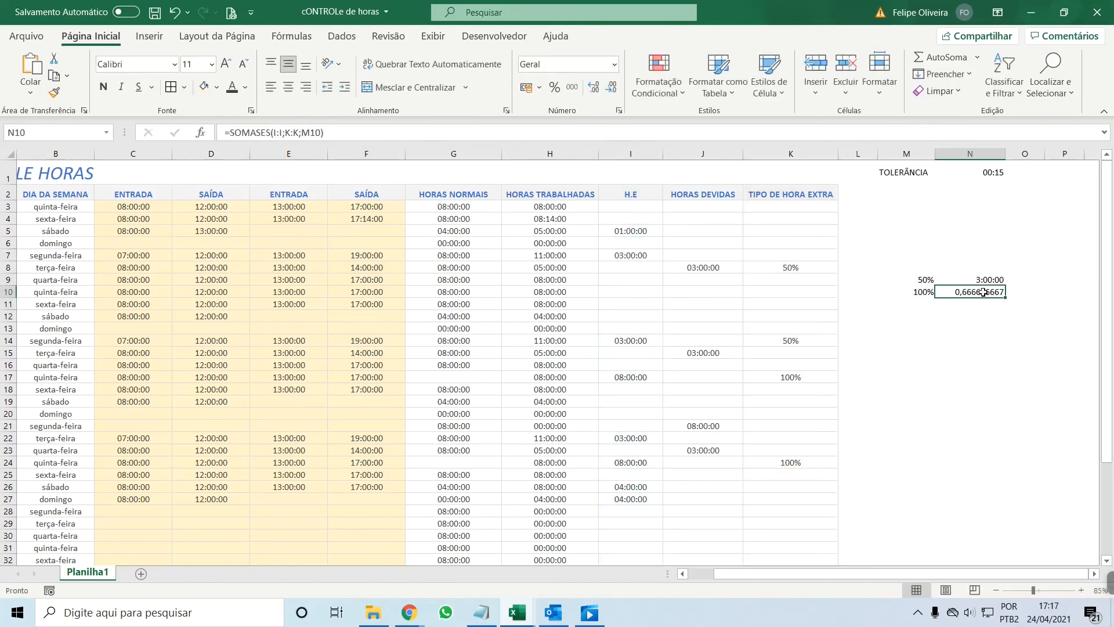
key(ctrl+1)
click(66, 239)
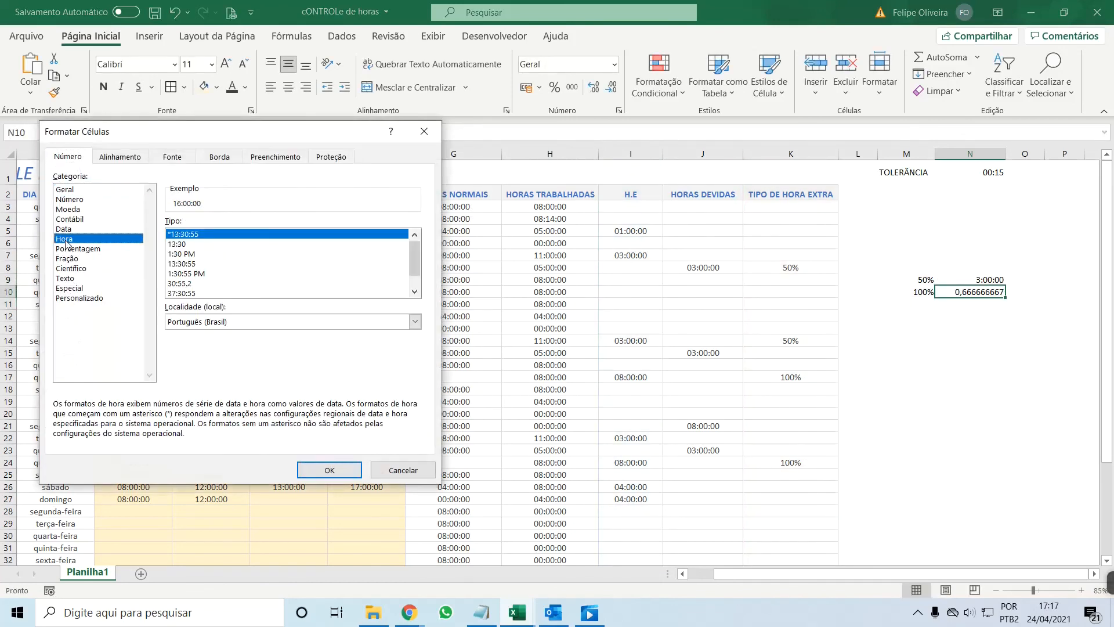
click(183, 293)
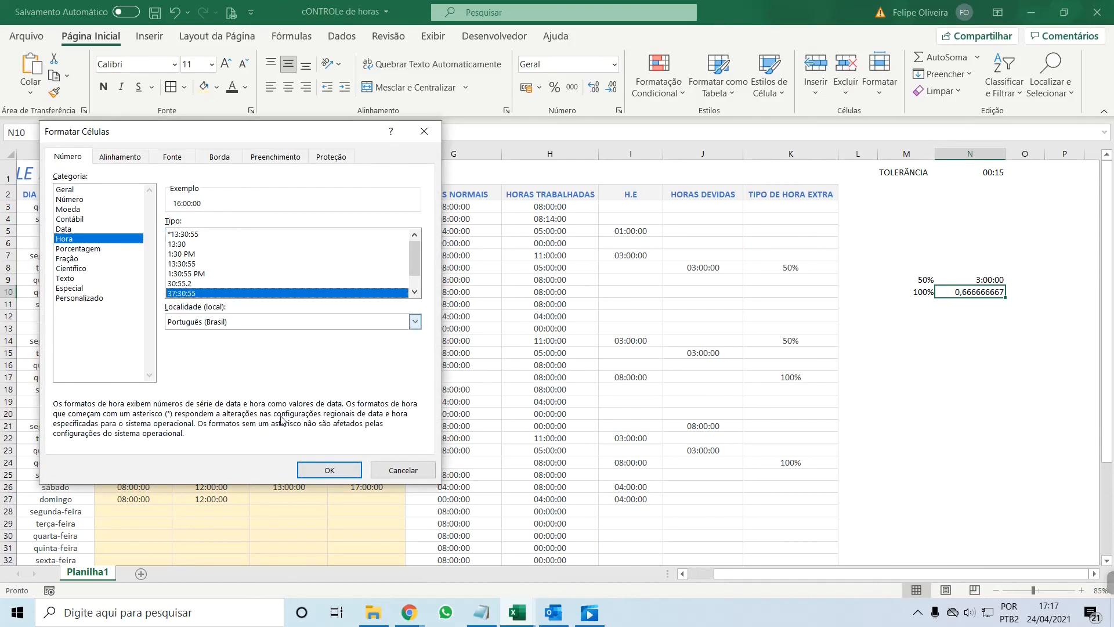
click(329, 469)
click(942, 400)
scroll(891, 363, down, 1)
scroll(833, 323, up, 1)
Set the overtime type in K5 to 50% and check the 50% total in N9.
click(986, 280)
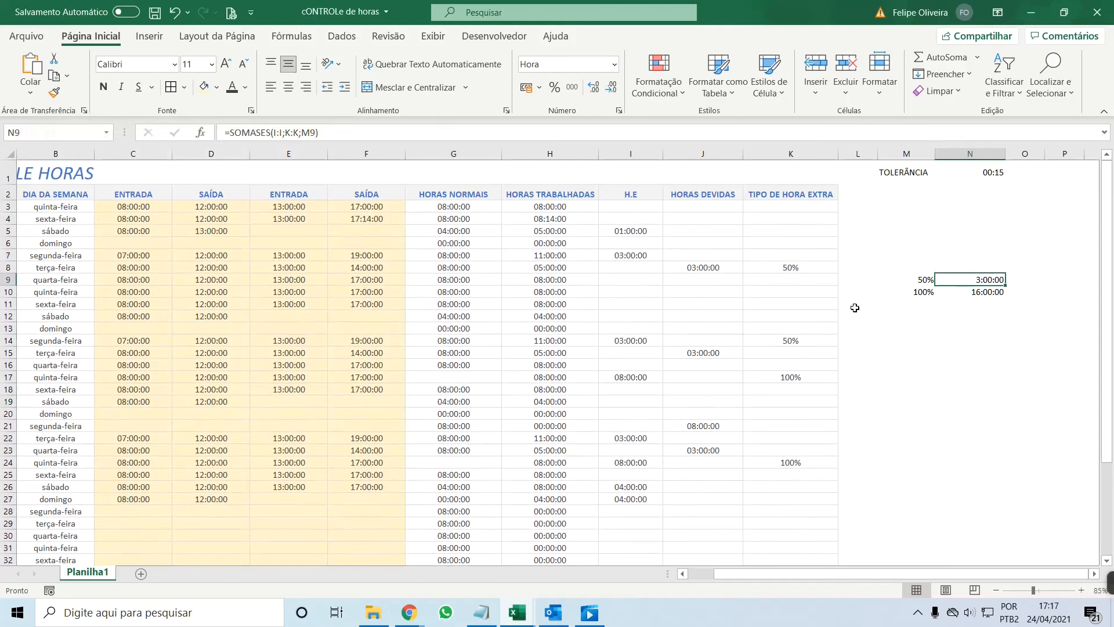
click(986, 293)
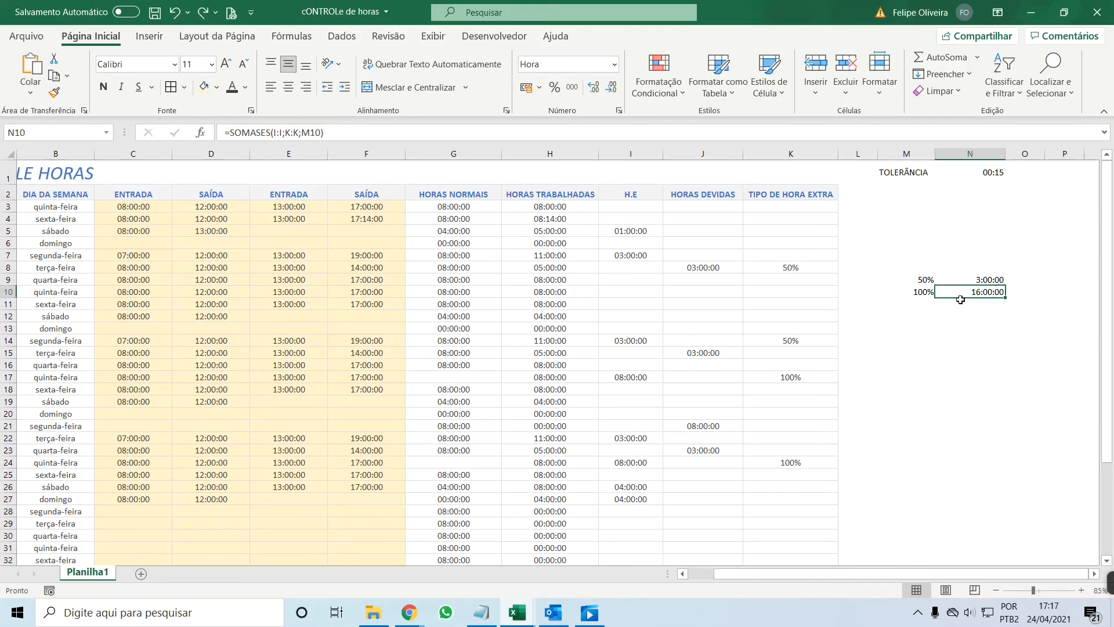
click(648, 235)
click(811, 234)
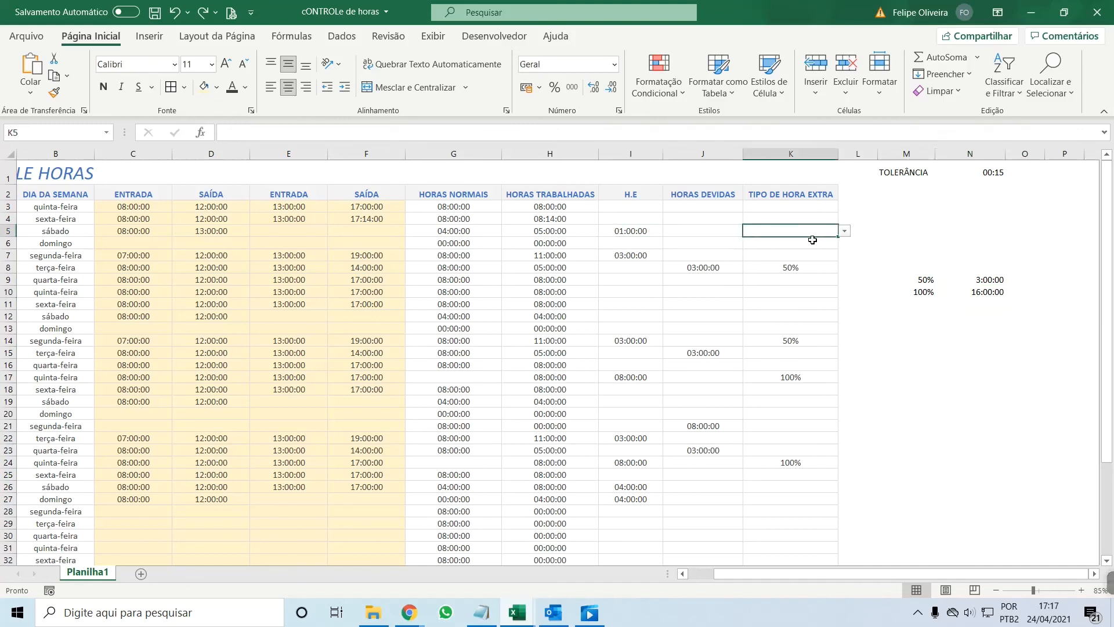
click(845, 232)
click(825, 243)
click(974, 277)
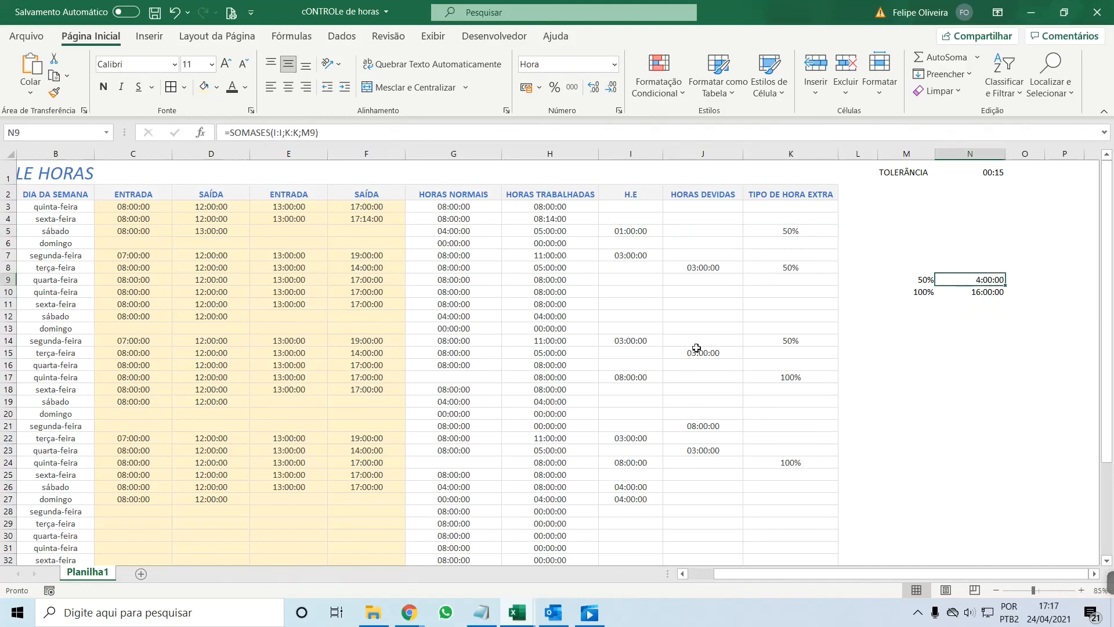
Set the overtime type to 50% in K22, K26 and K27.
click(776, 377)
click(767, 436)
click(844, 438)
click(812, 450)
click(812, 488)
click(845, 487)
click(812, 499)
click(831, 498)
click(844, 498)
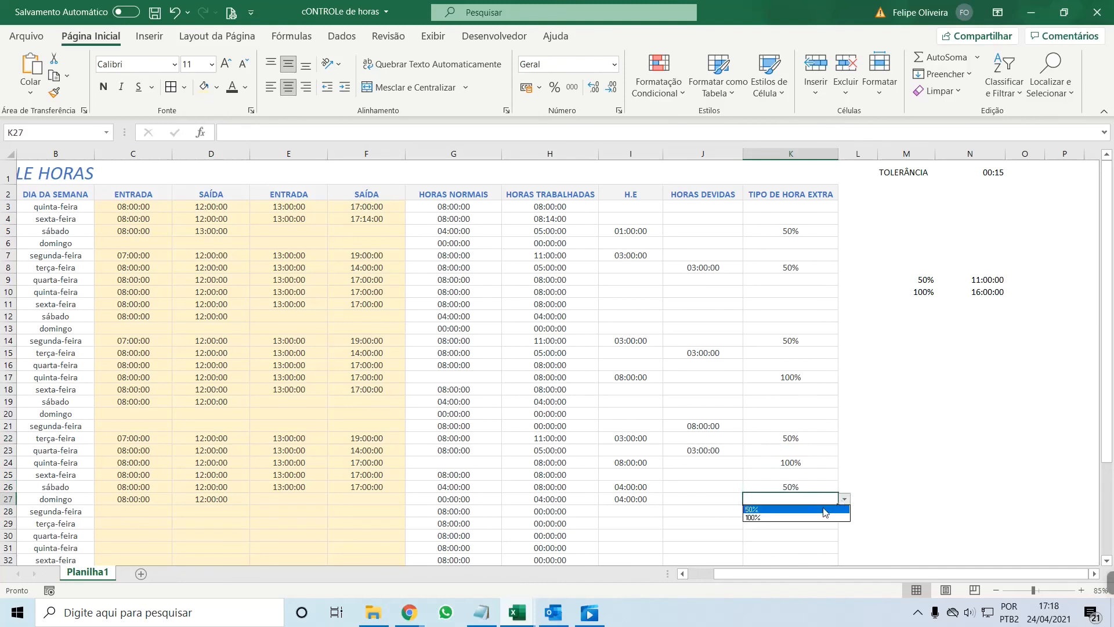
click(799, 510)
click(953, 379)
Review the overtime totals by type and the whole timesheet, including the overtime and owed-hours sums in row 33.
drag(979, 279, 978, 292)
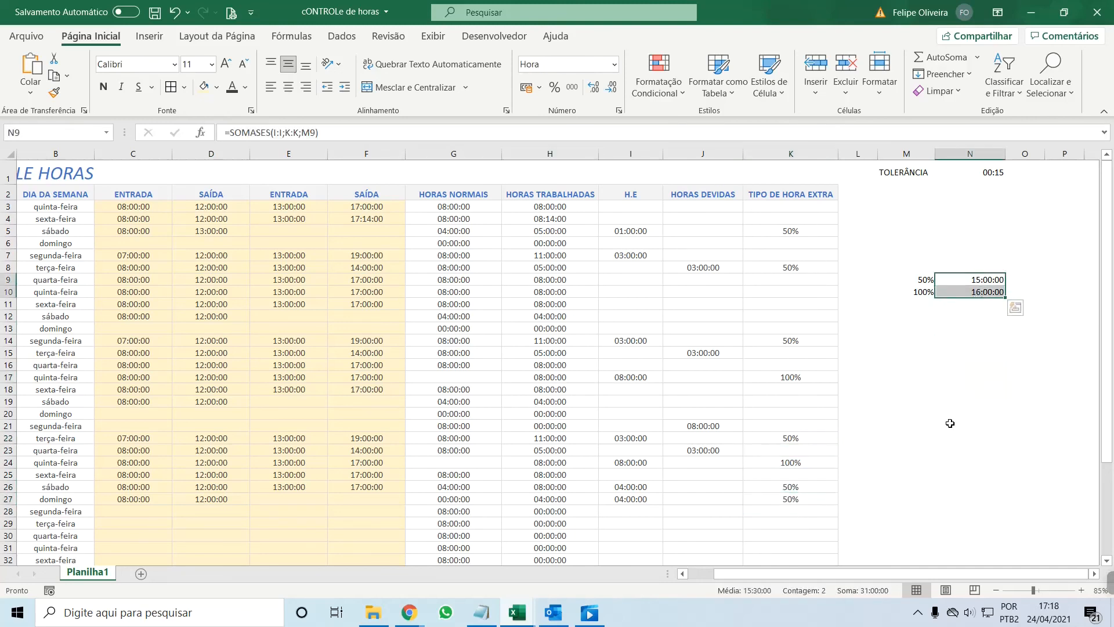
click(936, 400)
scroll(827, 356, down, 3)
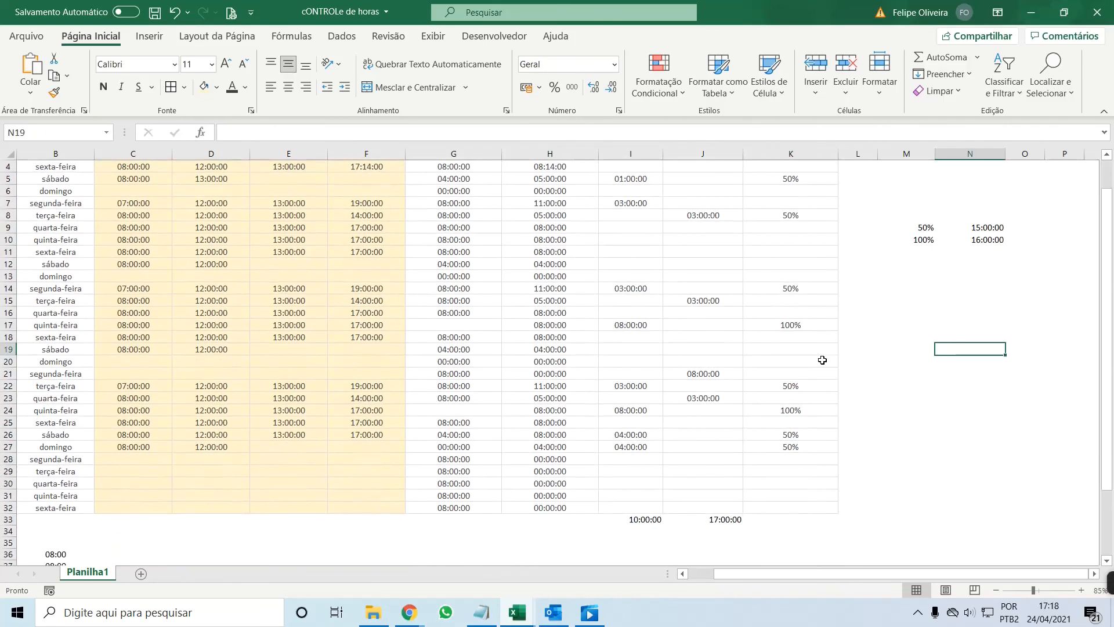
scroll(767, 363, up, 3)
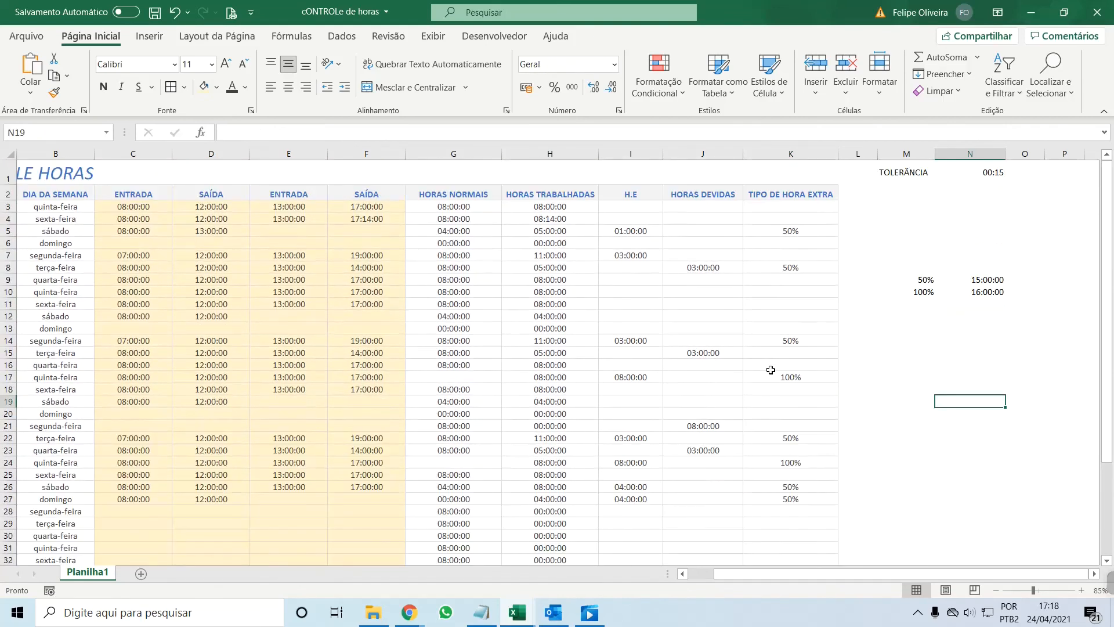
scroll(770, 370, down, 3)
scroll(770, 371, up, 3)
drag(843, 574, 805, 574)
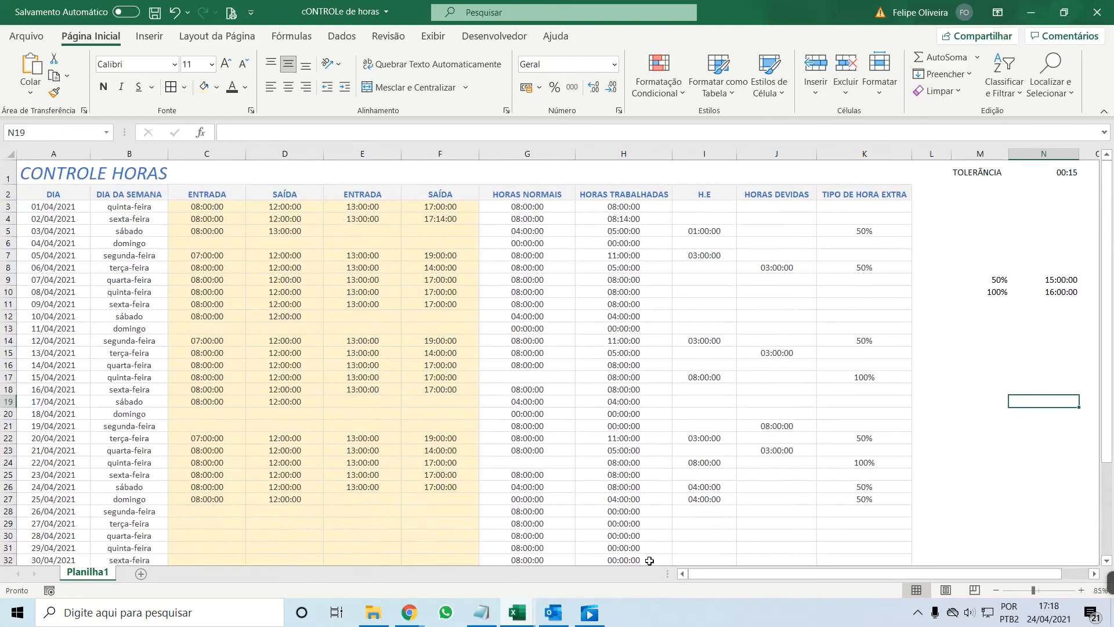
scroll(825, 358, right, 1)
scroll(826, 358, down, 1)
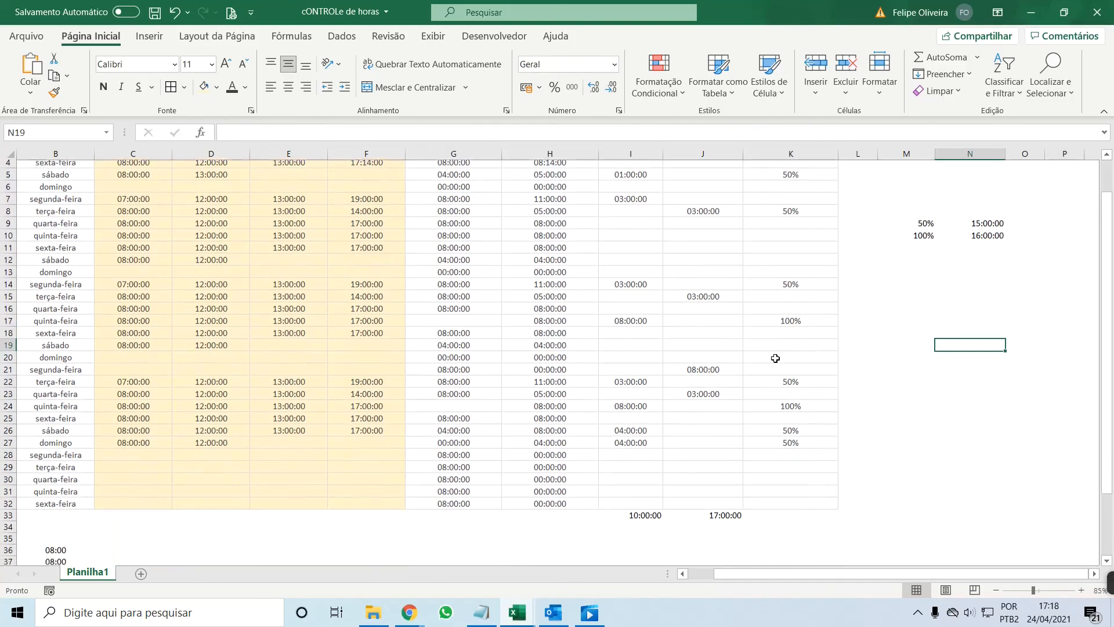
scroll(775, 358, up, 2)
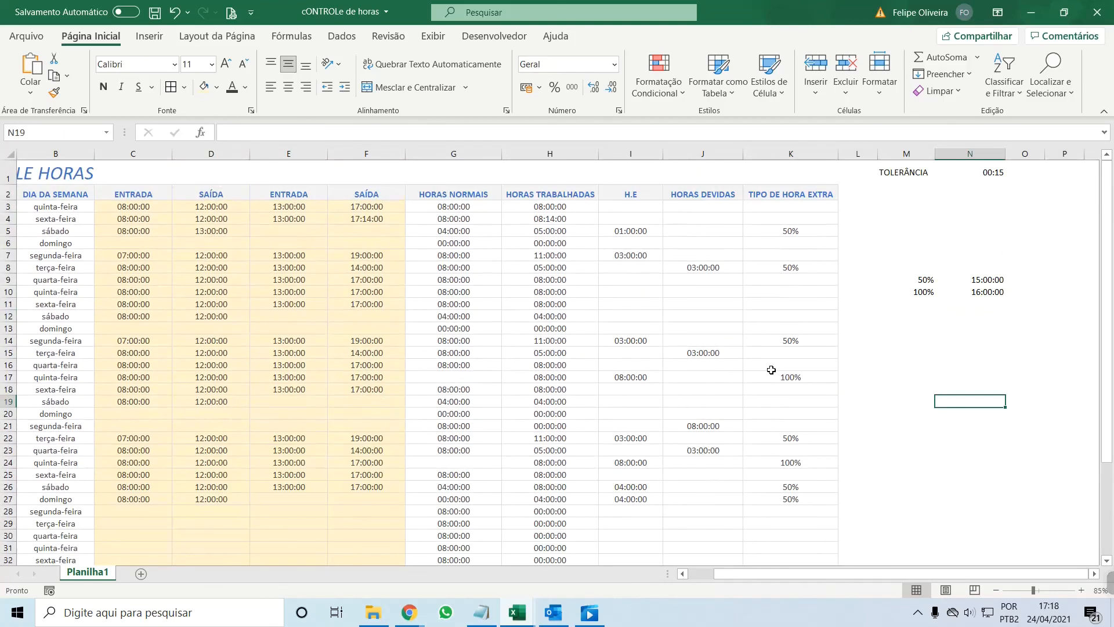
scroll(771, 370, down, 3)
scroll(770, 371, up, 3)
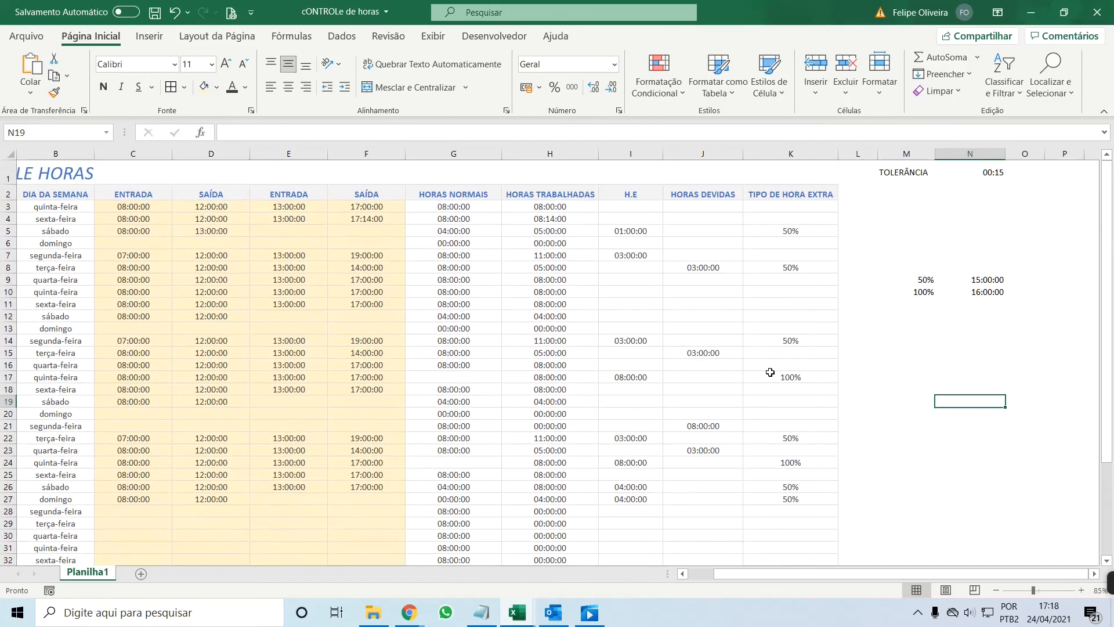